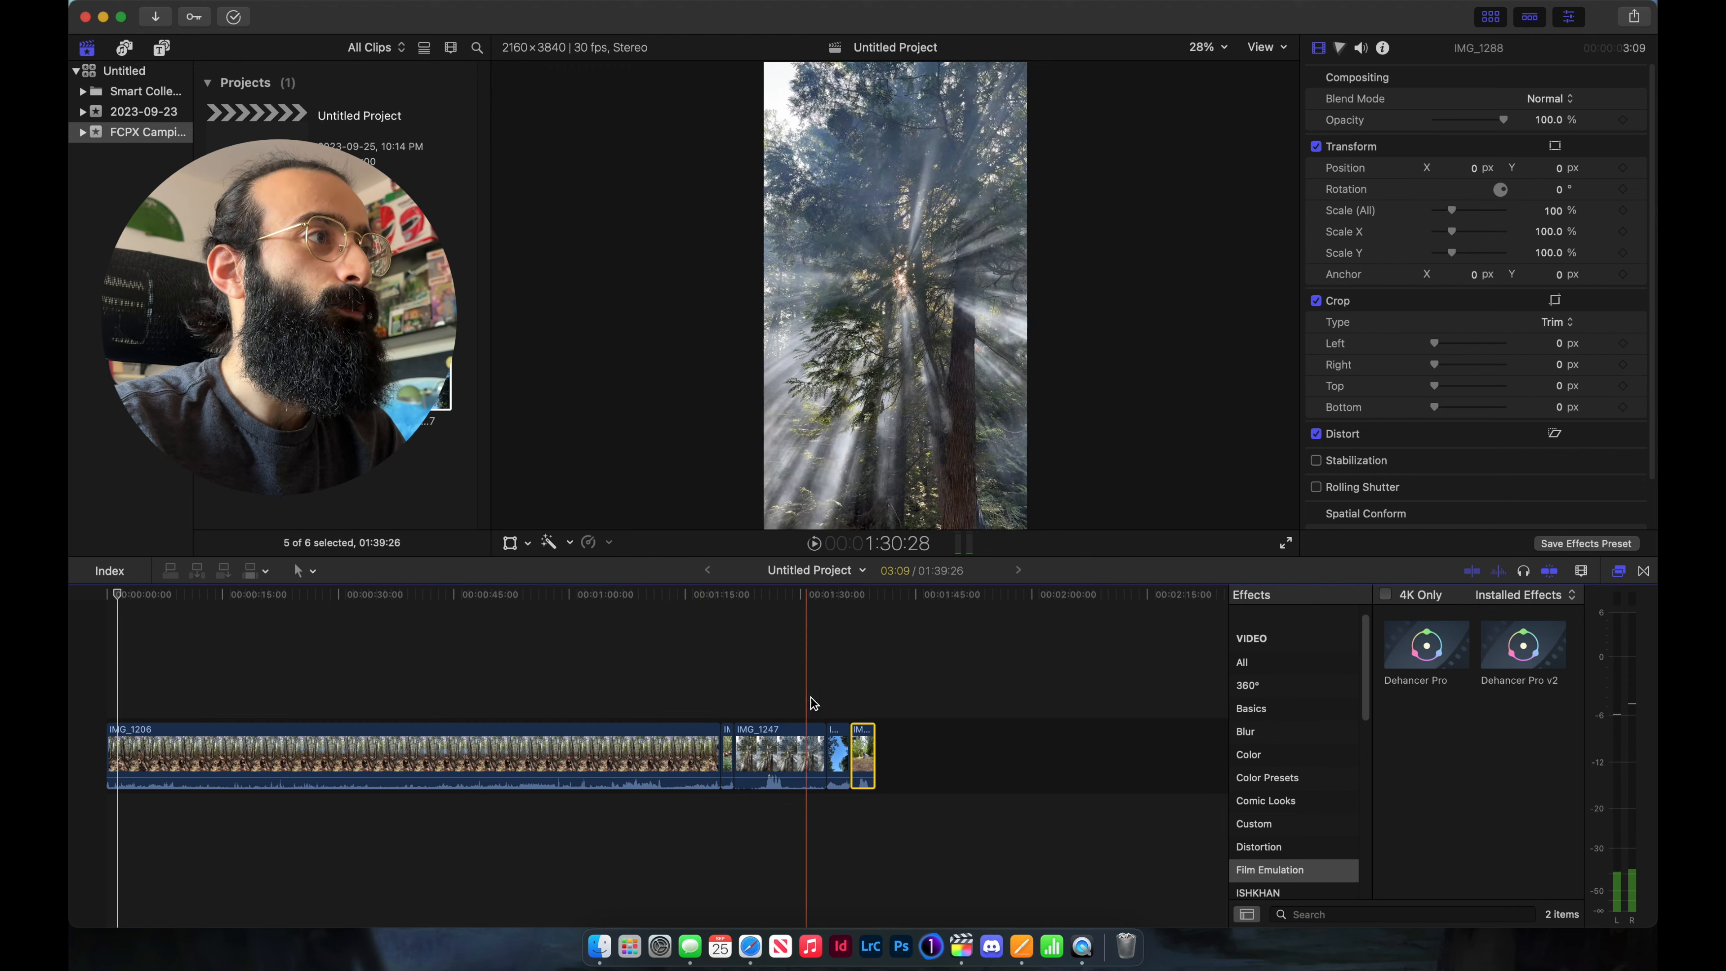
- Rearrange the timeline clips with the sky shot first and IMG_1206 last, and scale the IMG_1288 tent clip to 135%
drag(838, 753, 883, 755)
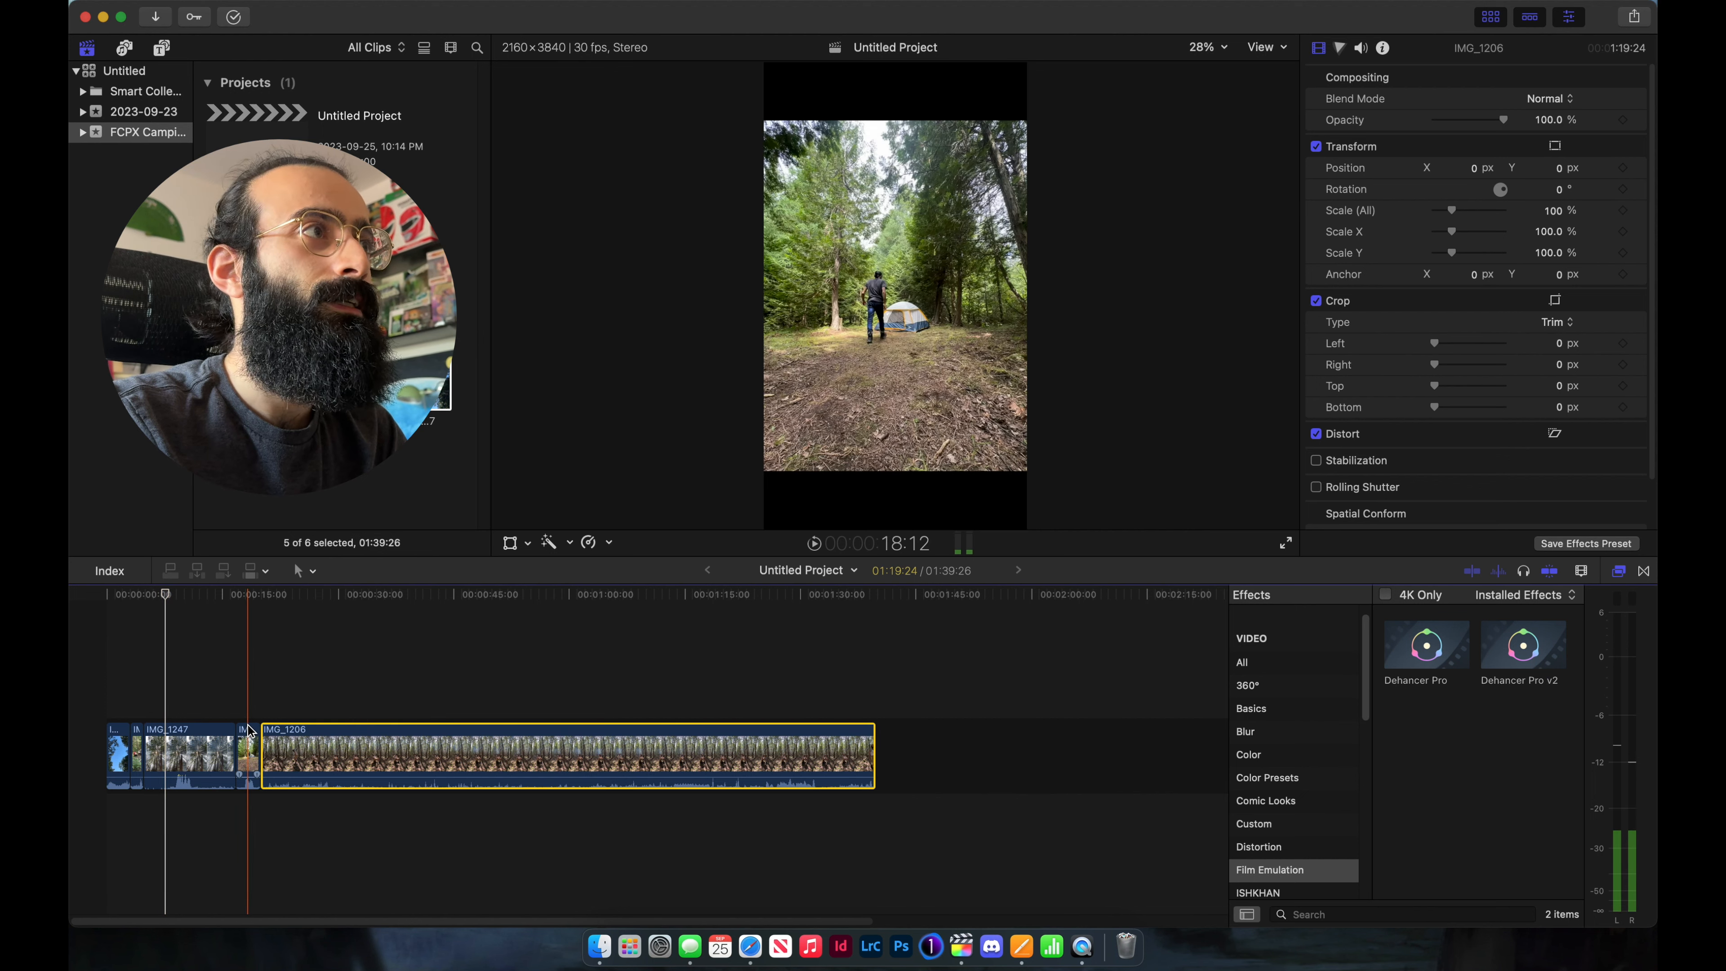
click(247, 754)
click(248, 735)
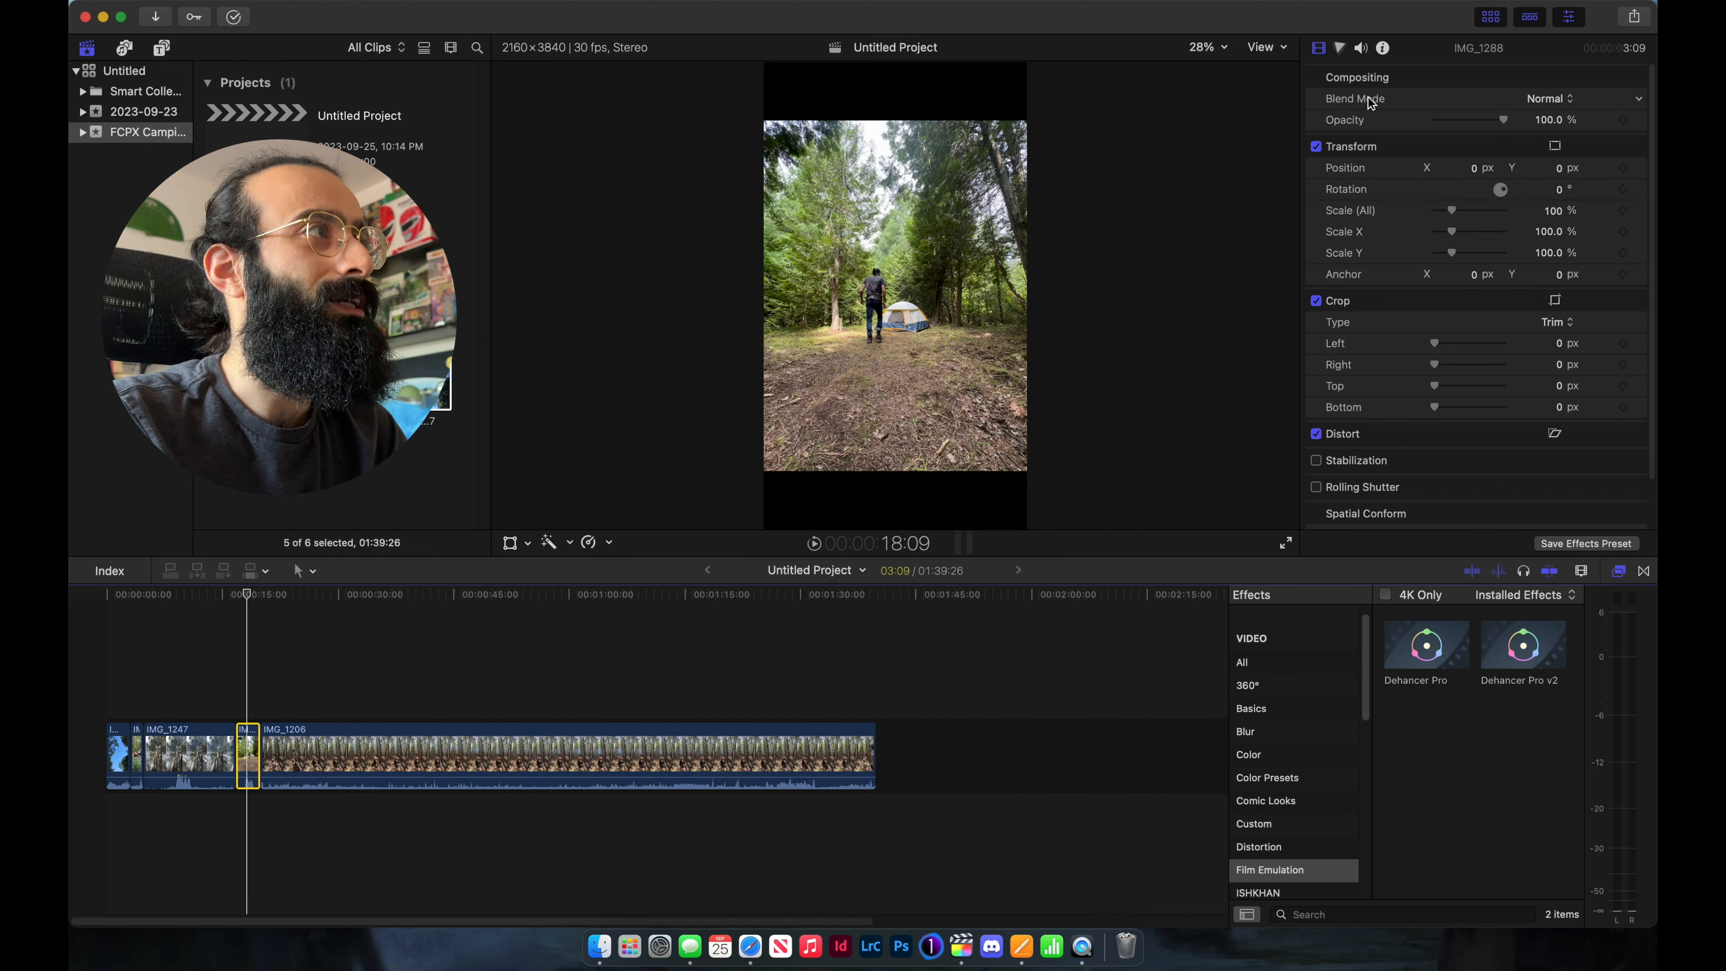
drag(1453, 210, 1459, 216)
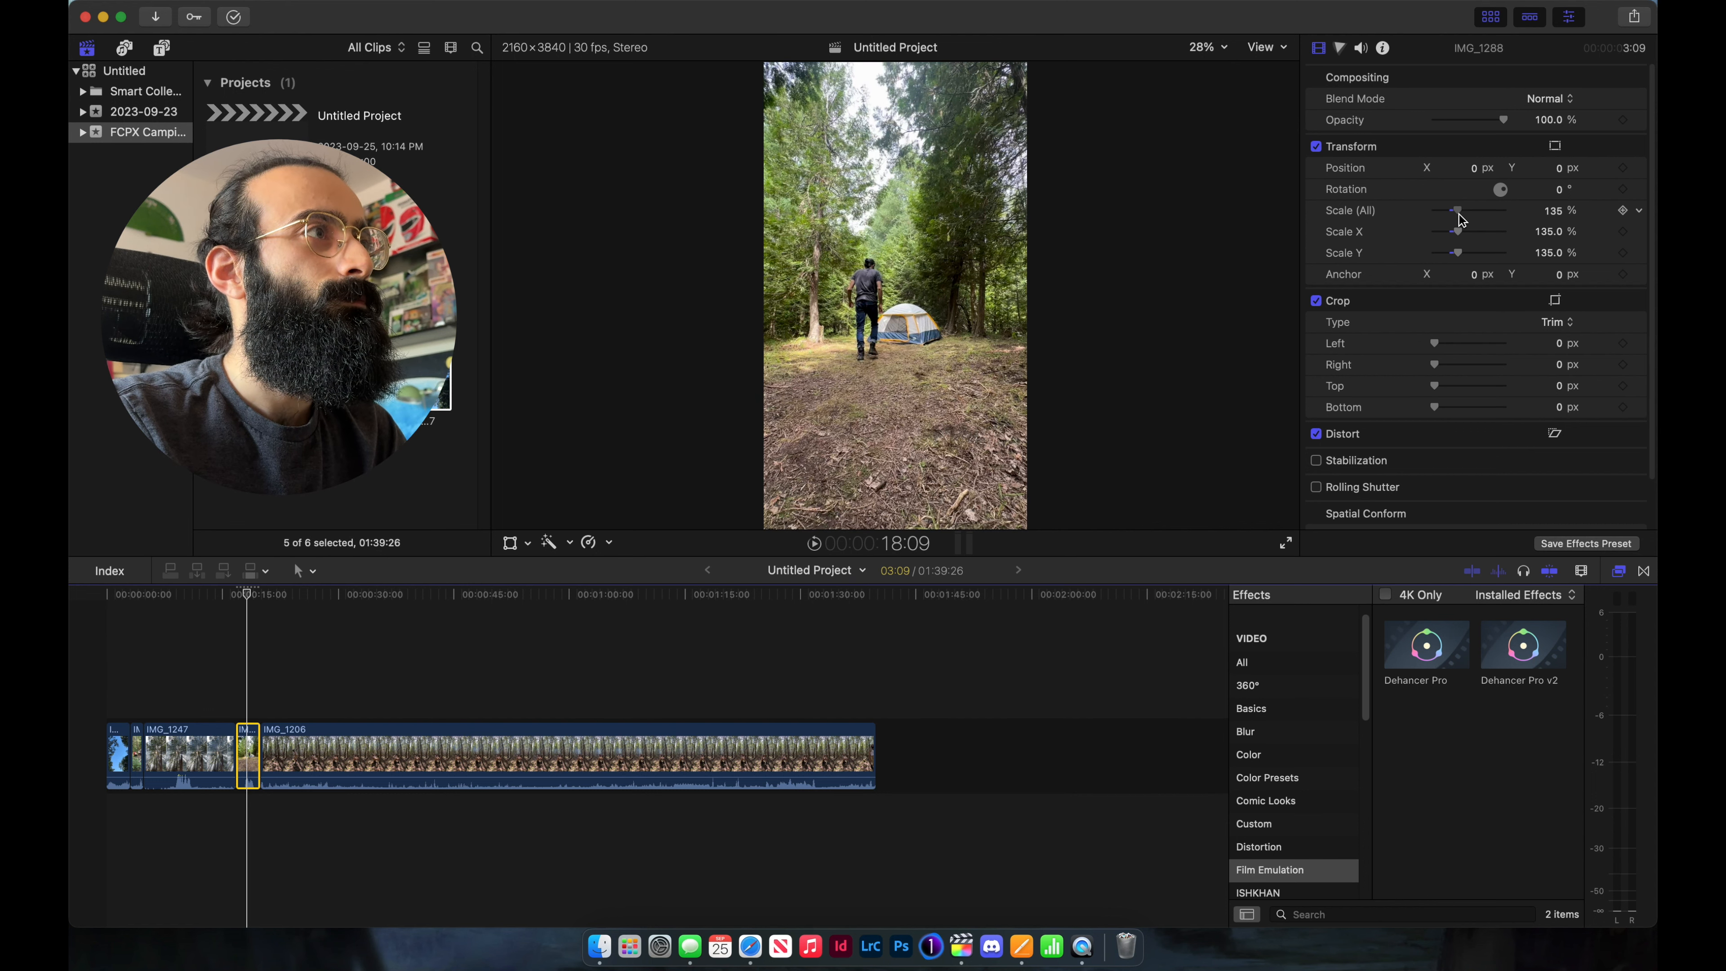
- Cut the opening sky clip at 1:15 and delete the part after the cut
key(space)
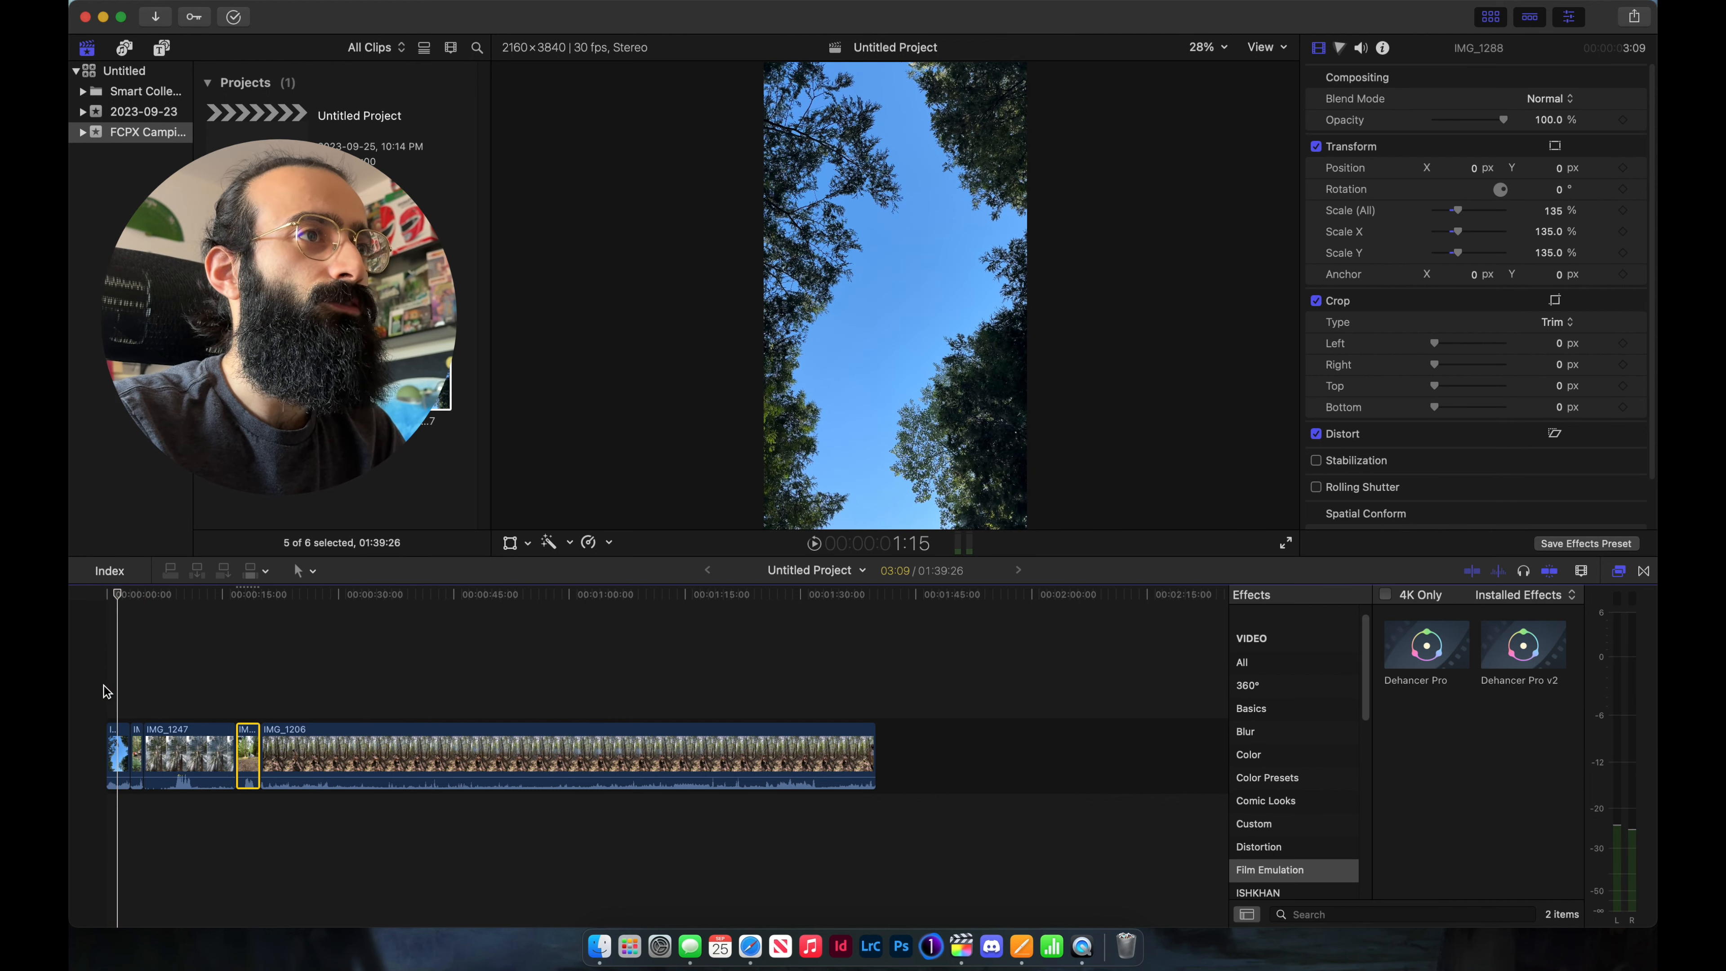
key(super+b)
click(124, 733)
key(Delete)
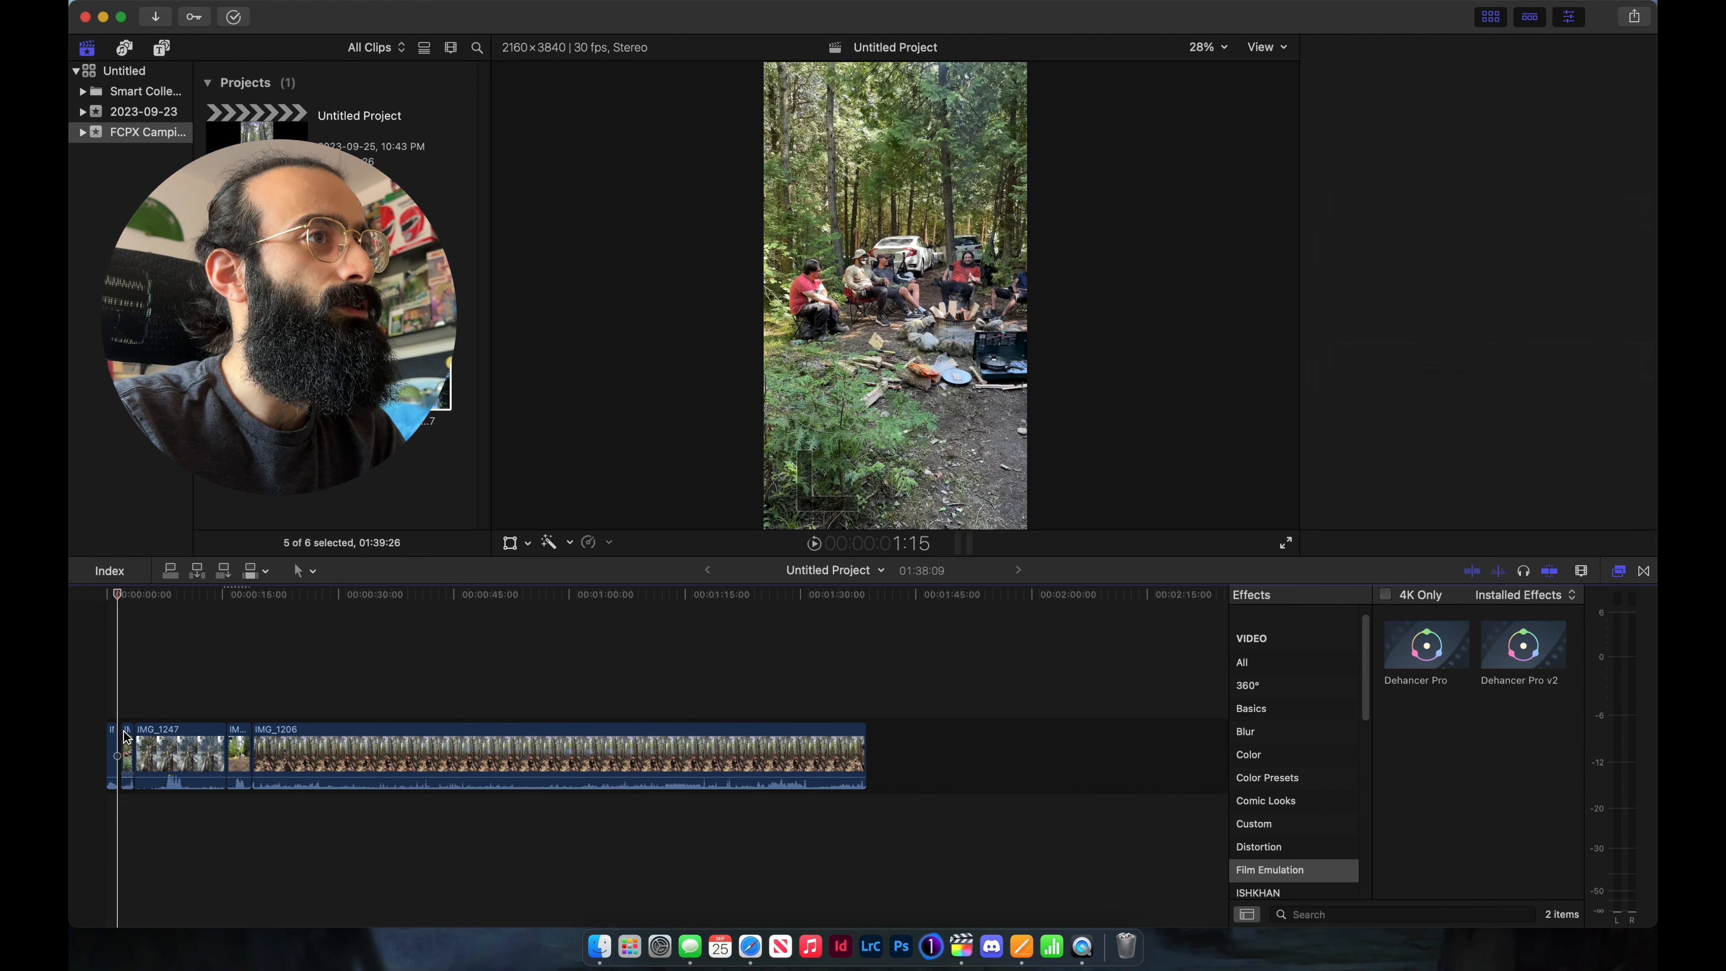
- Play through the opening clips, cut IMG_1247 at 6:08 and delete the part after the cut
key(super+4)
key(space)
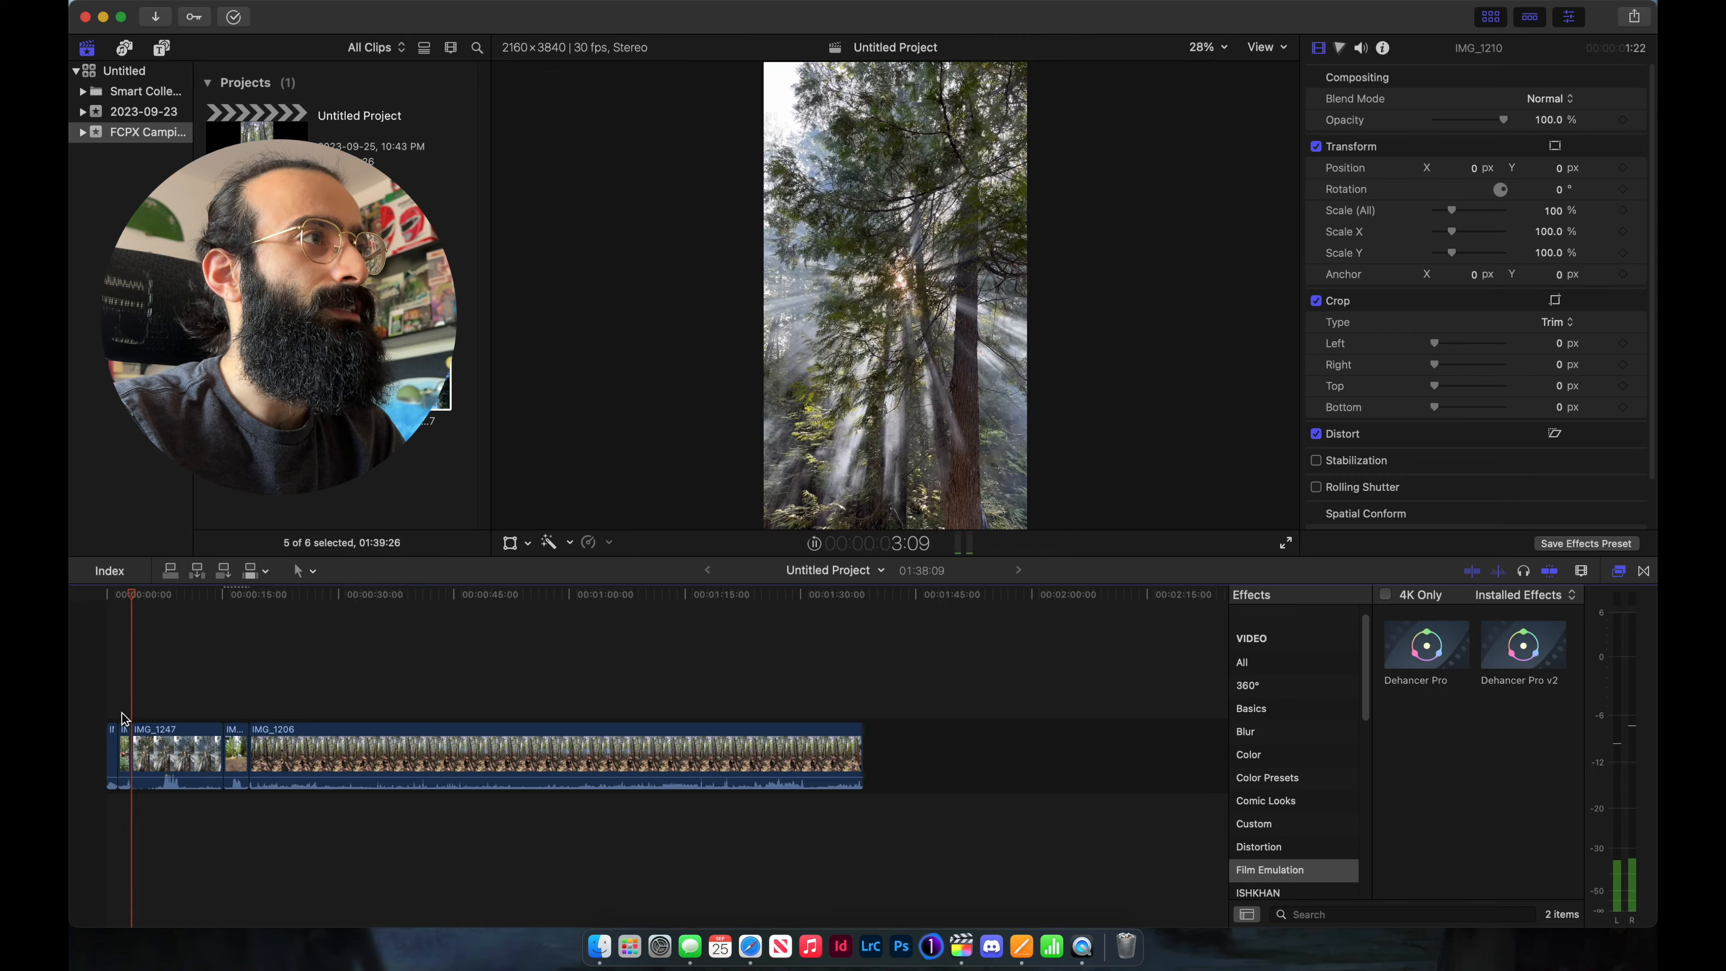
key(space)
key(space)
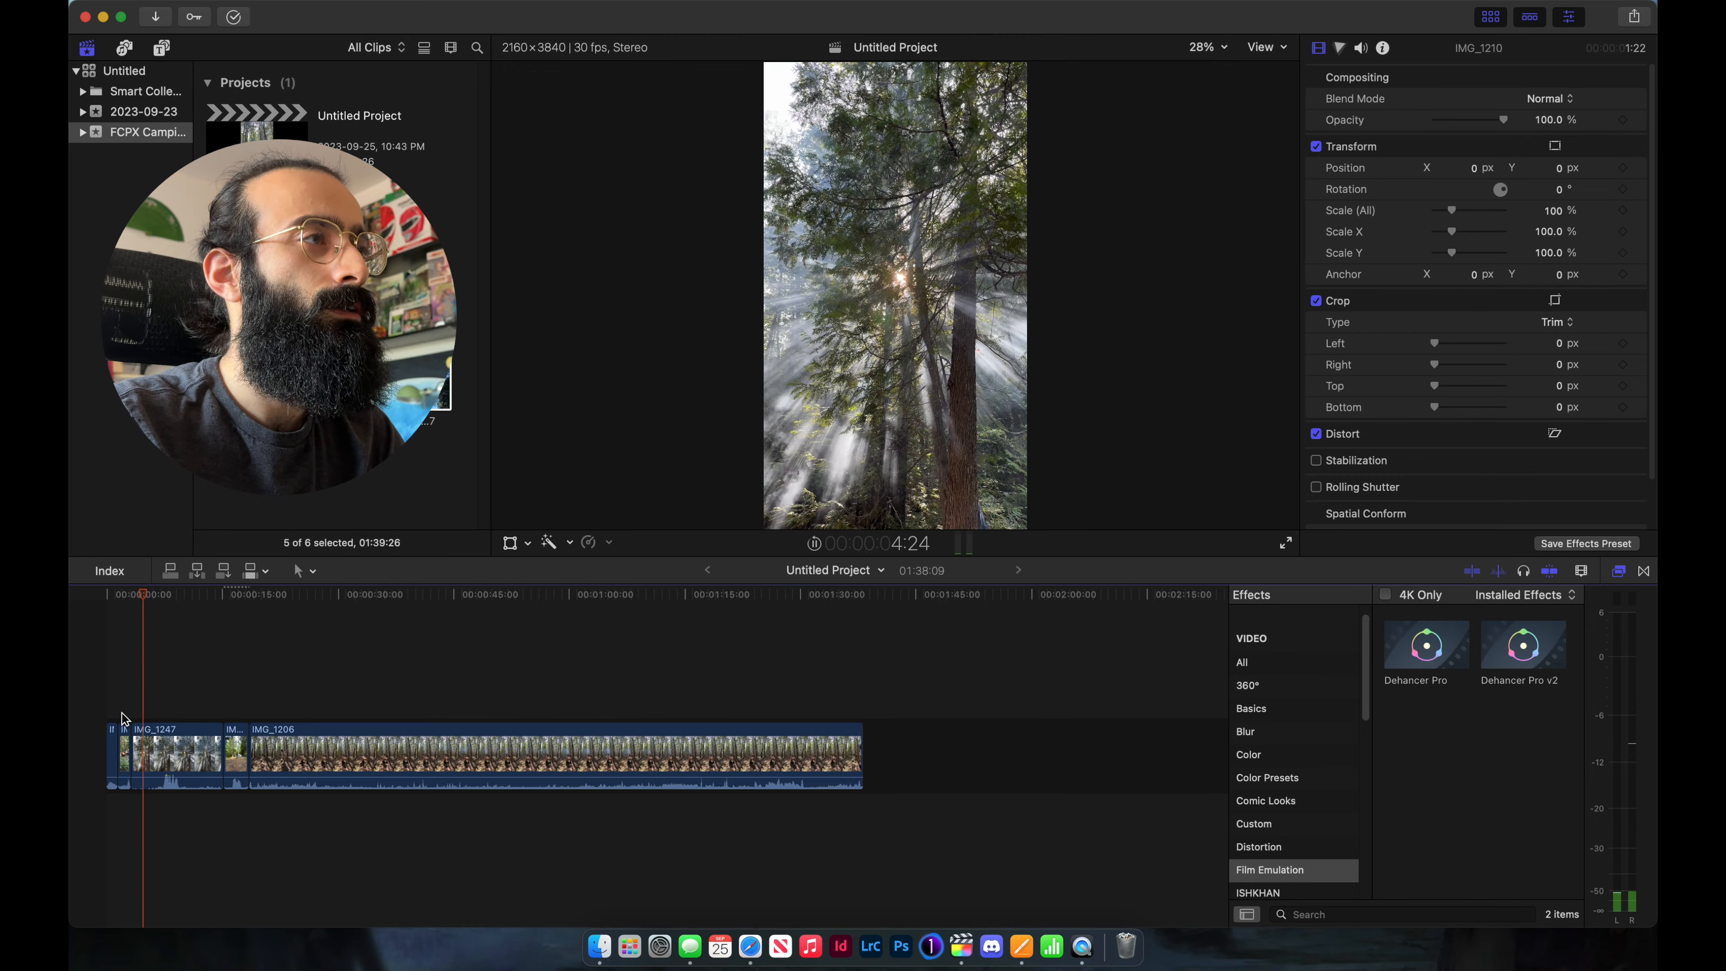
key(super+b)
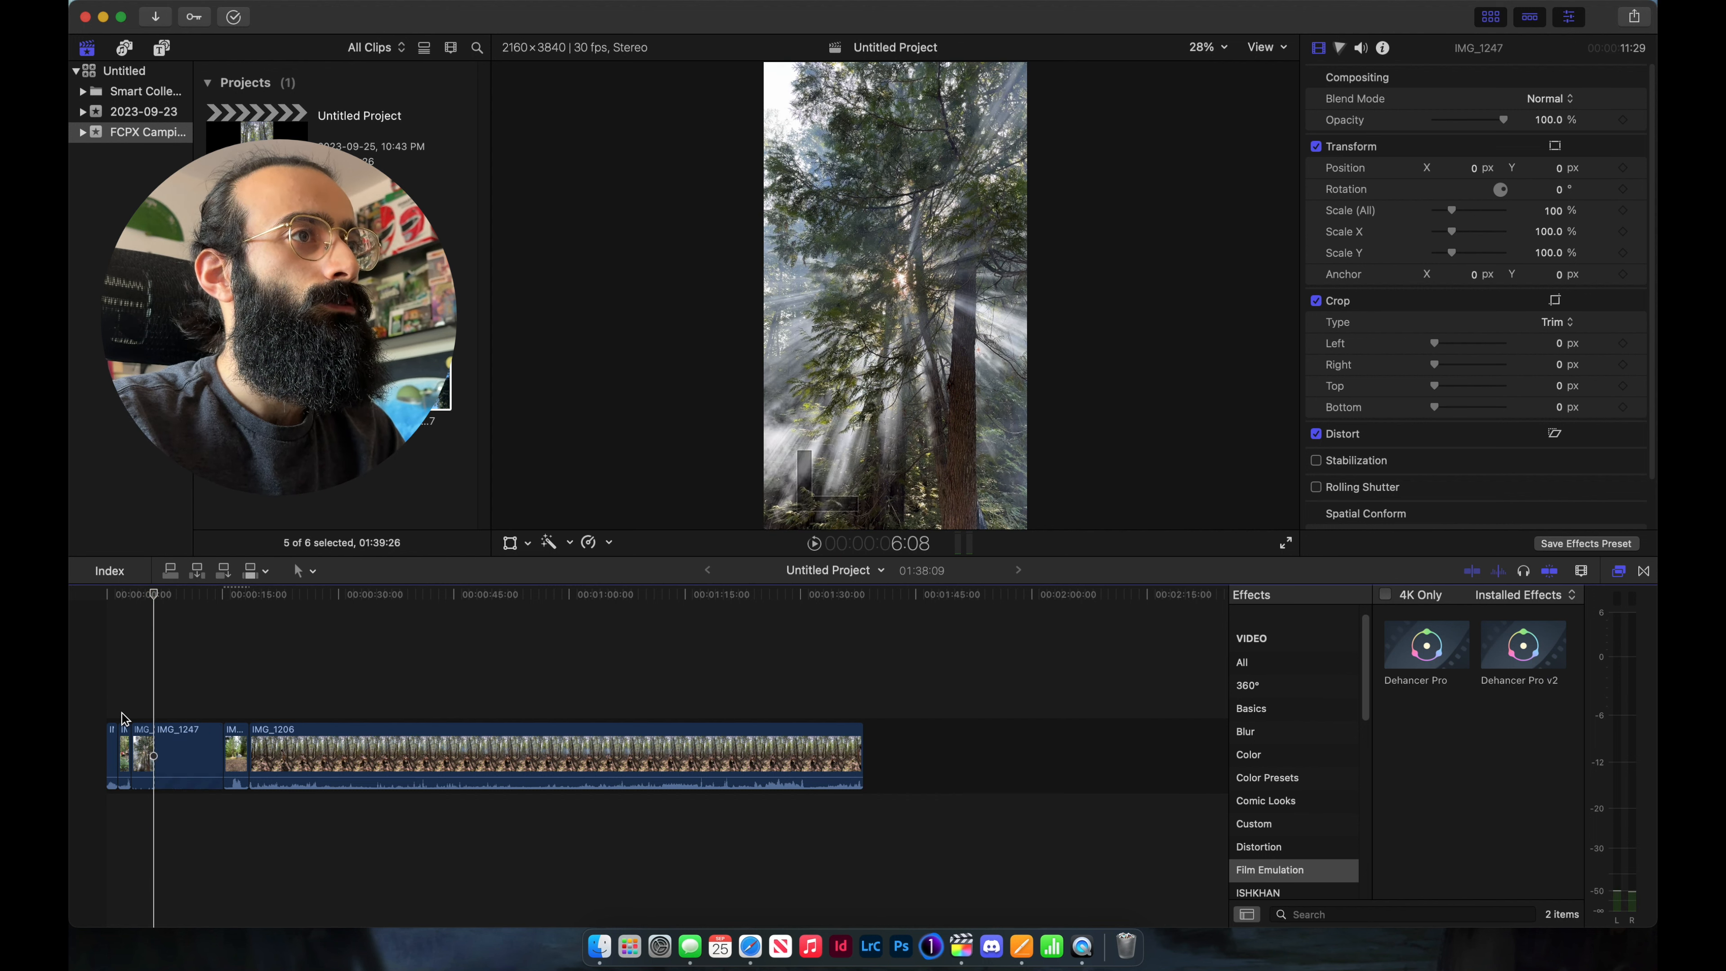
click(176, 748)
key(Delete)
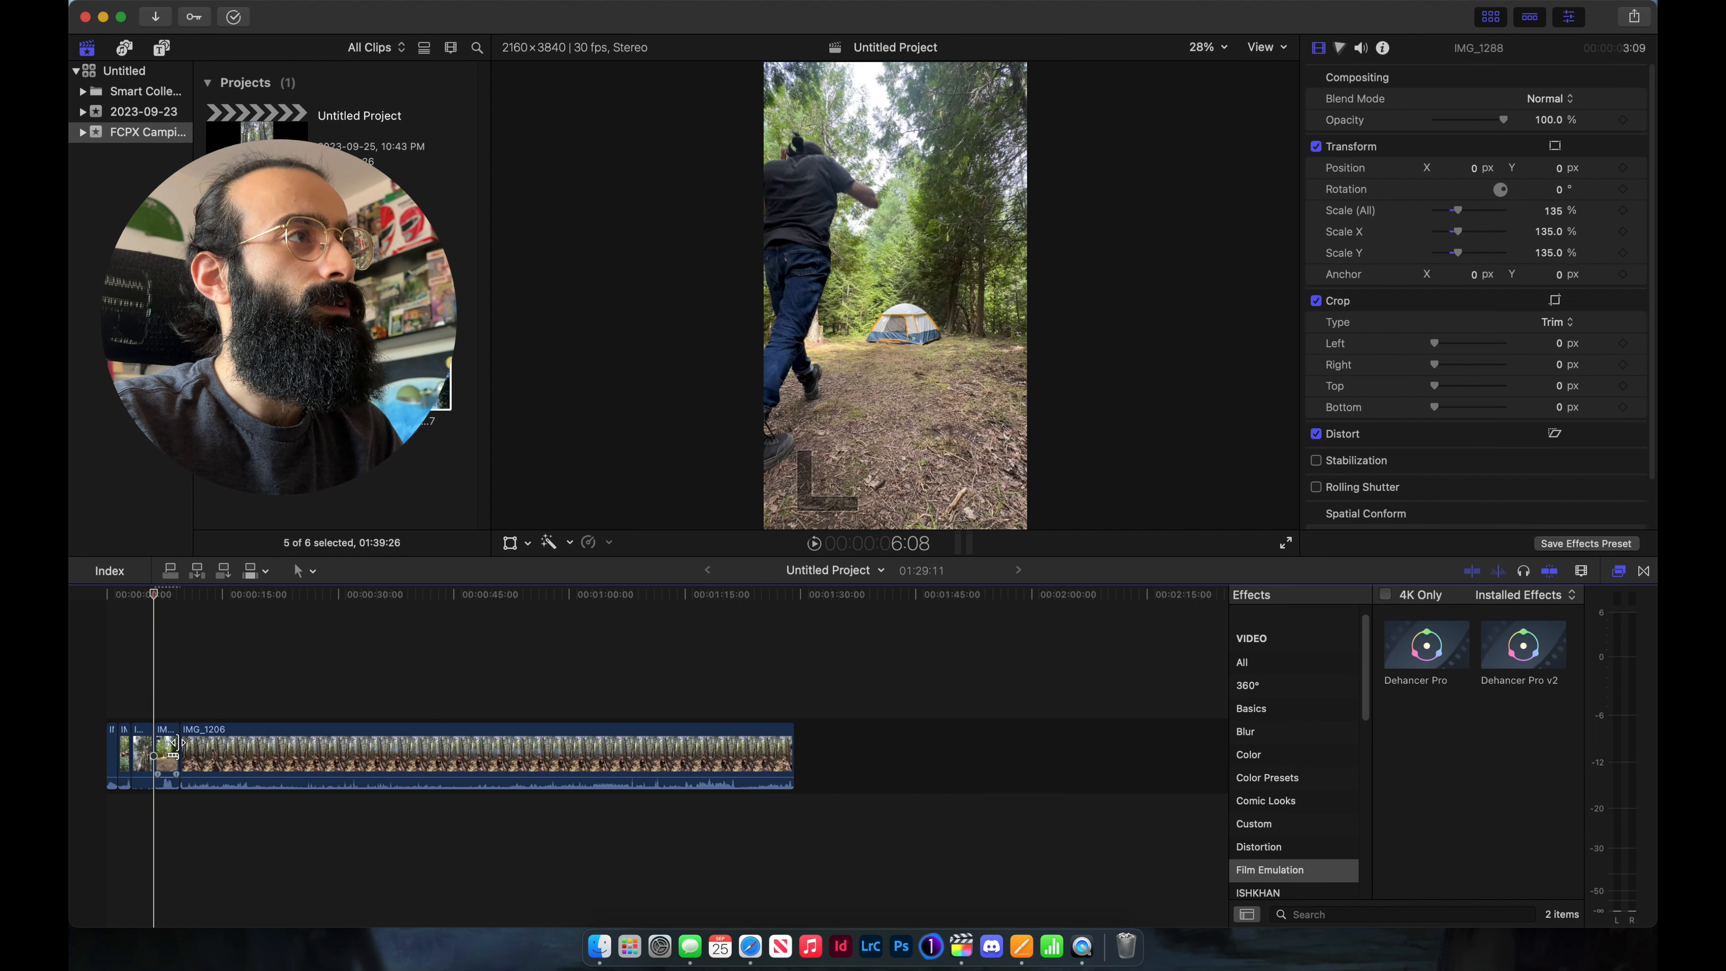
- Play the IMG_1288 tent clip and delete it from the timeline
key(space)
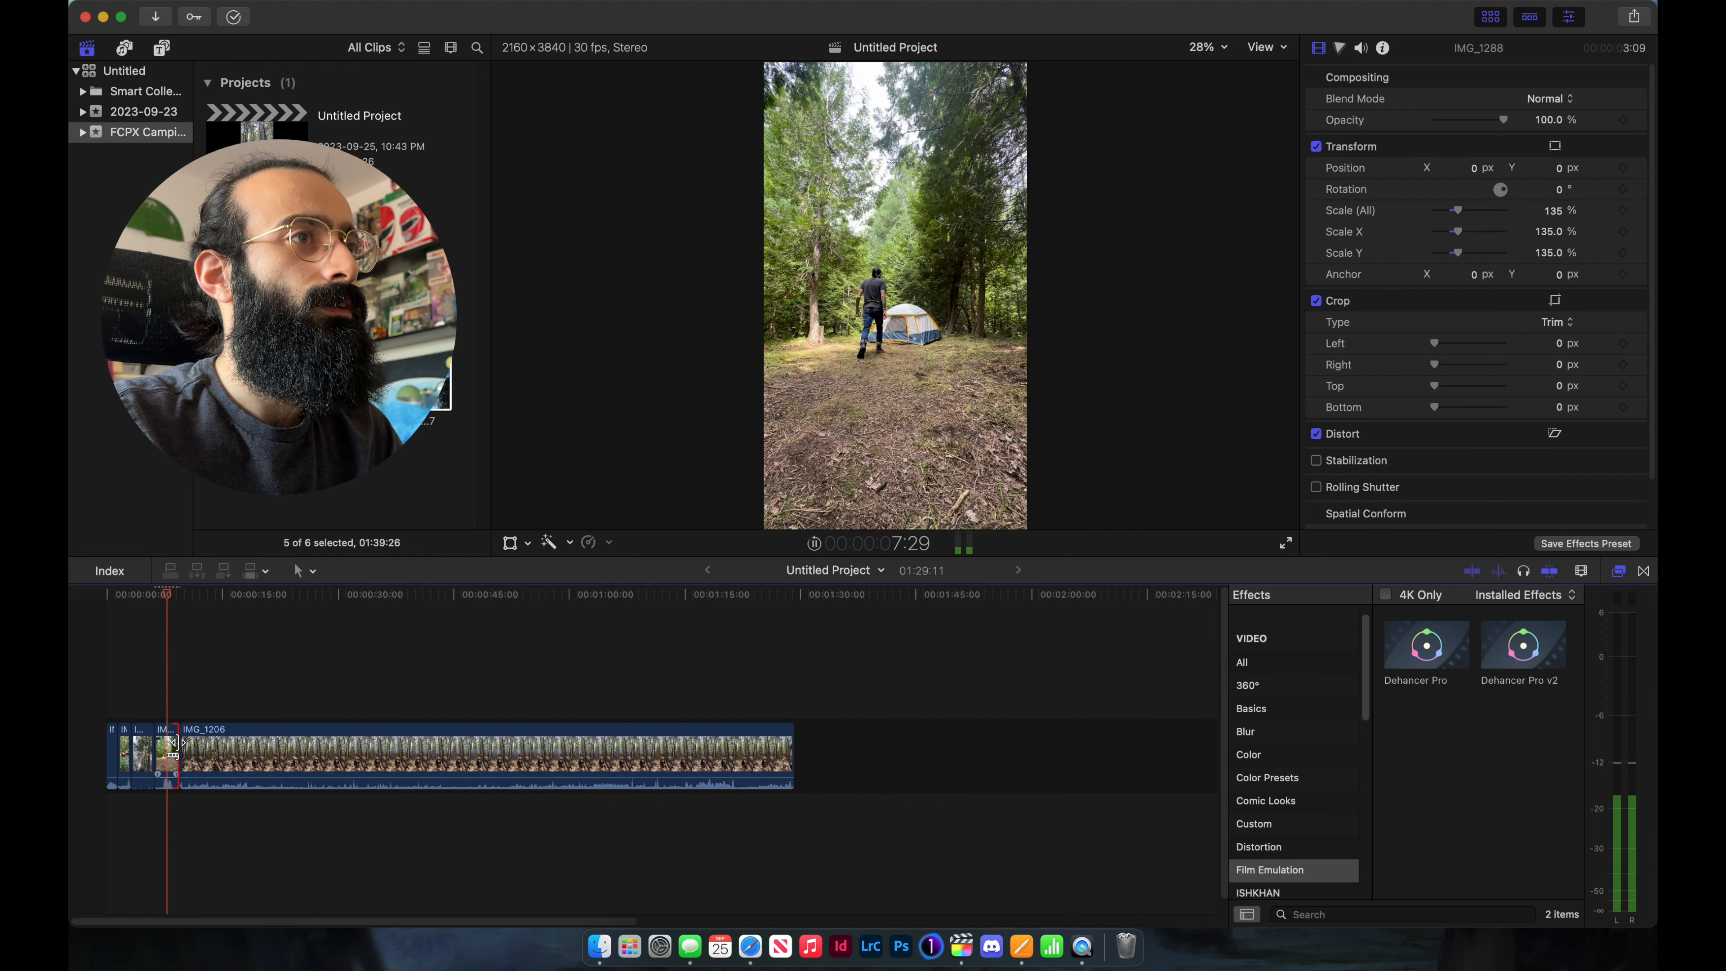
key(Delete)
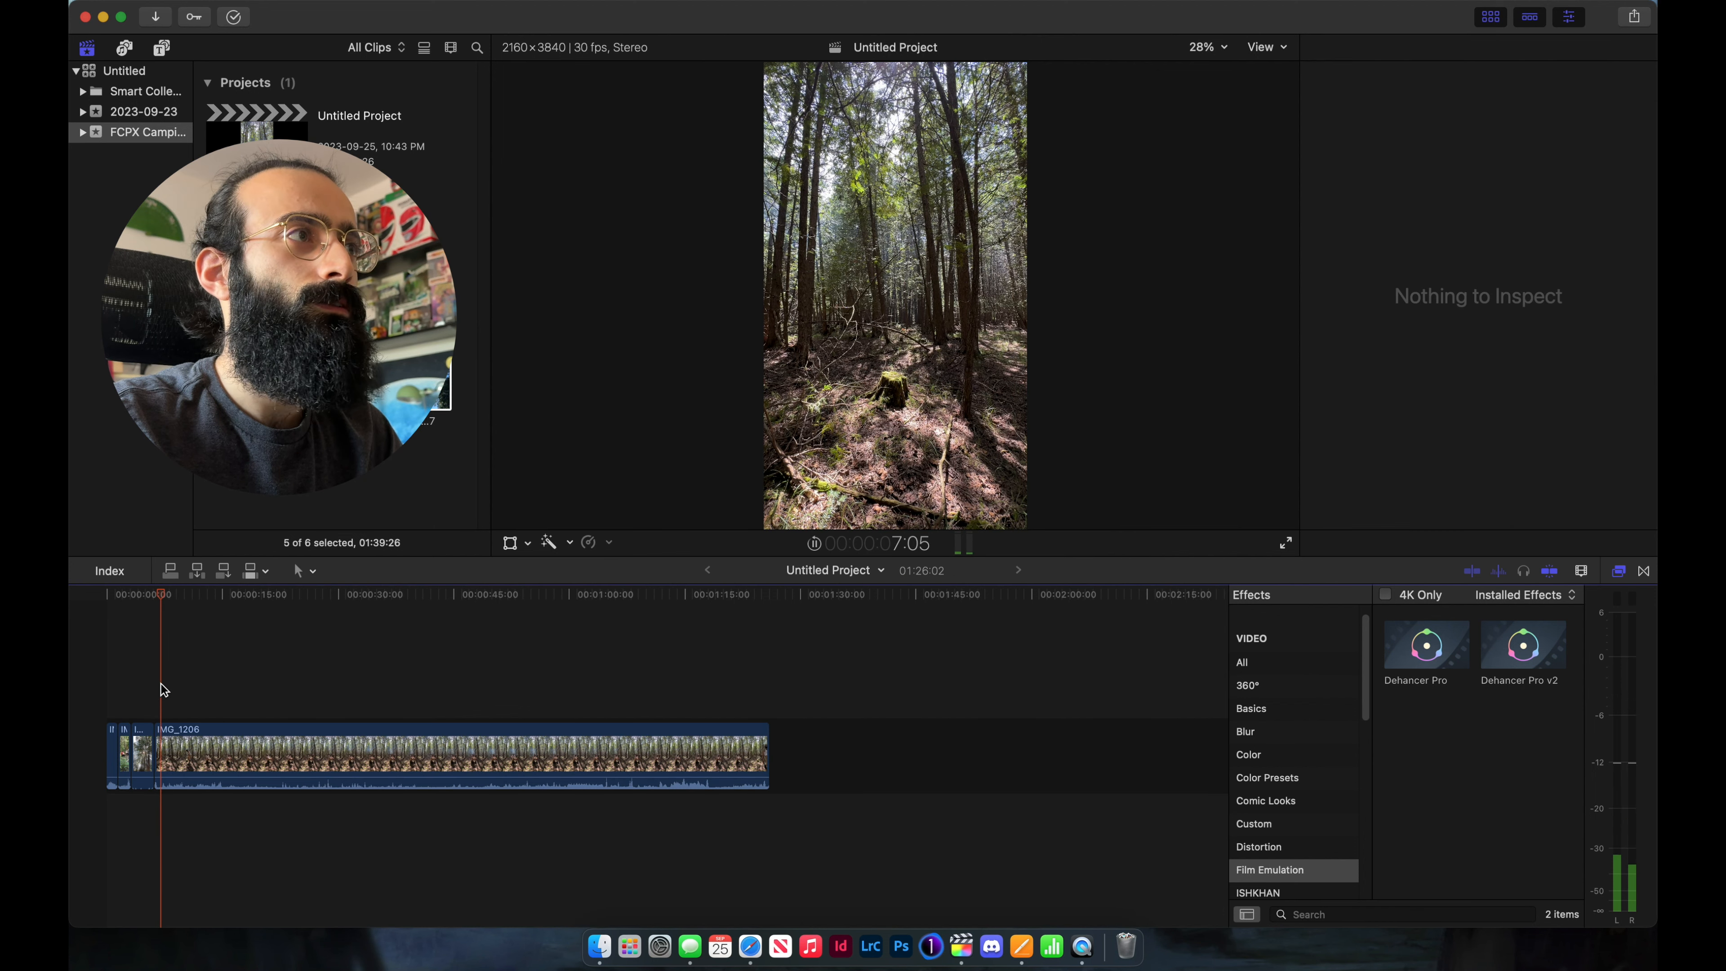
- Scrub through the long IMG_1206 clip, cut it into five segments and remove the unwanted stretches
click(195, 754)
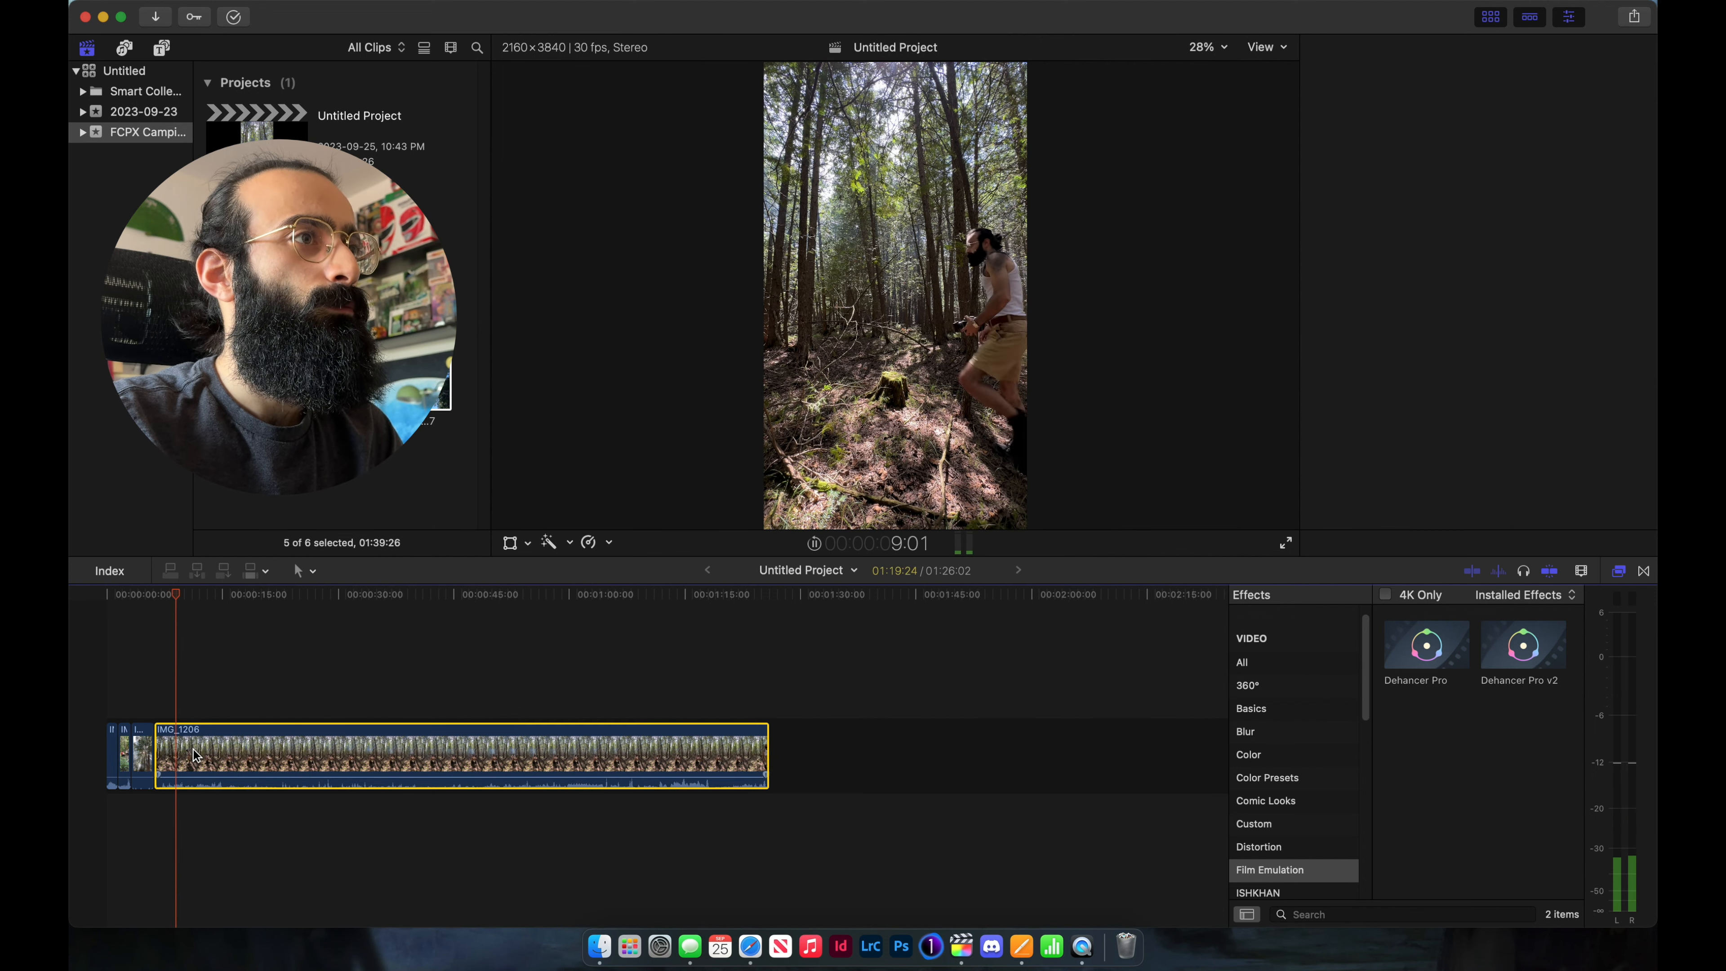
right_click(195, 754)
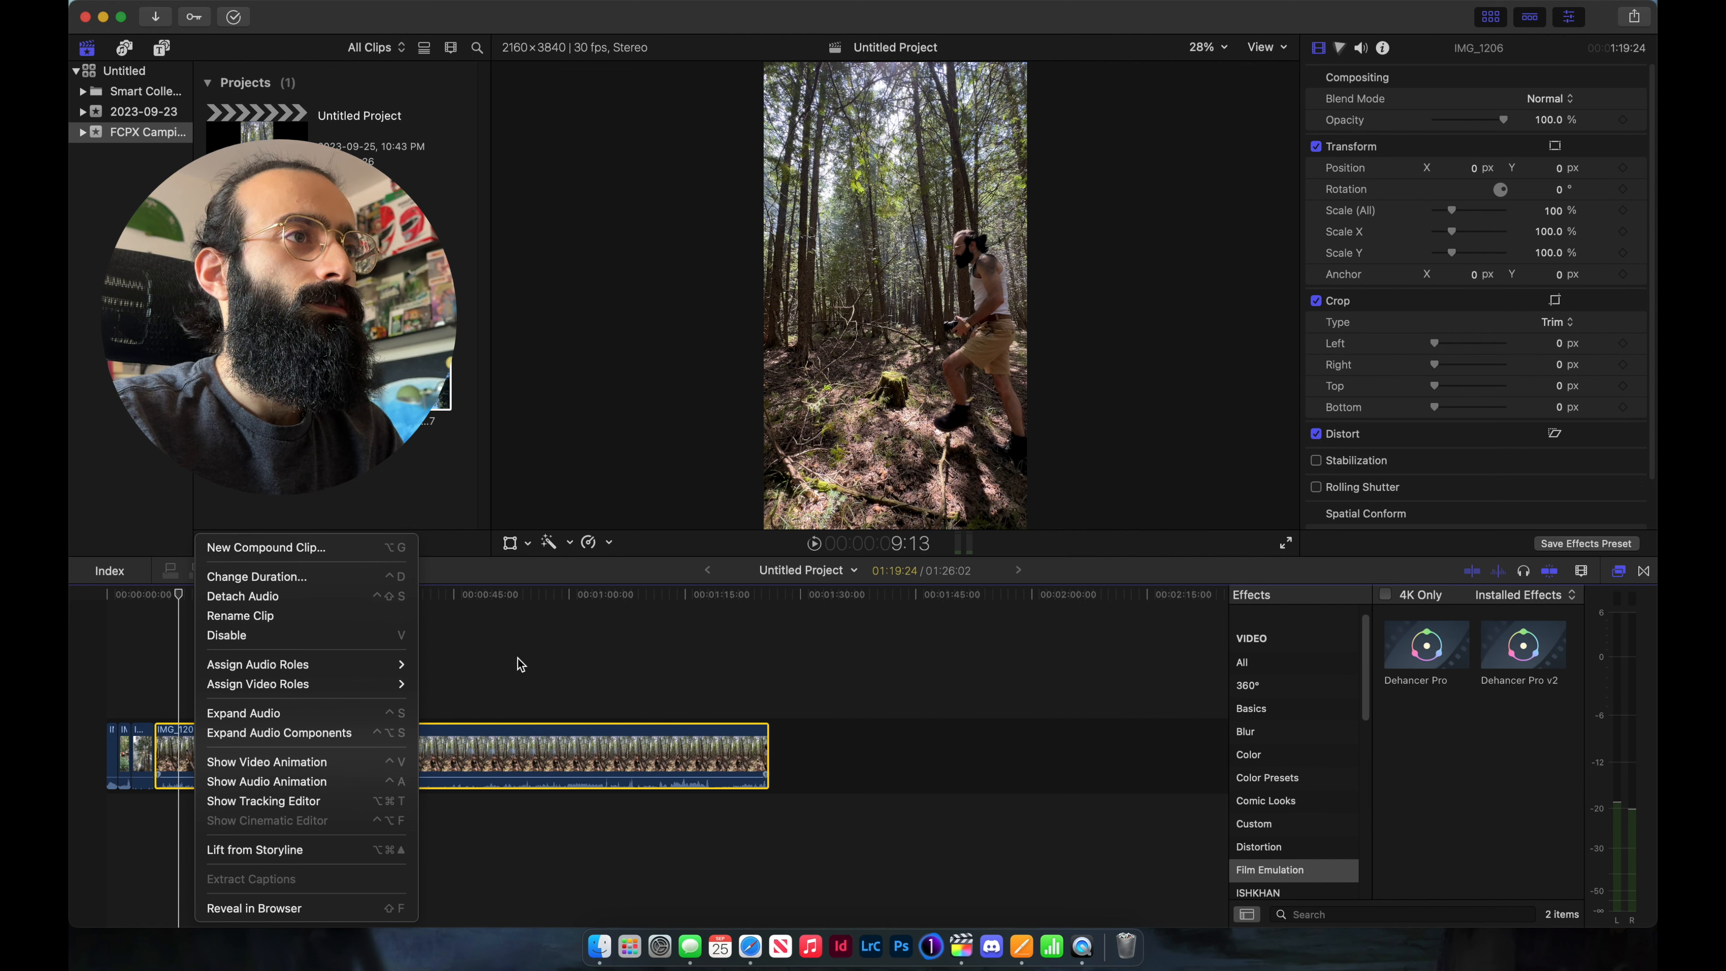
click(690, 676)
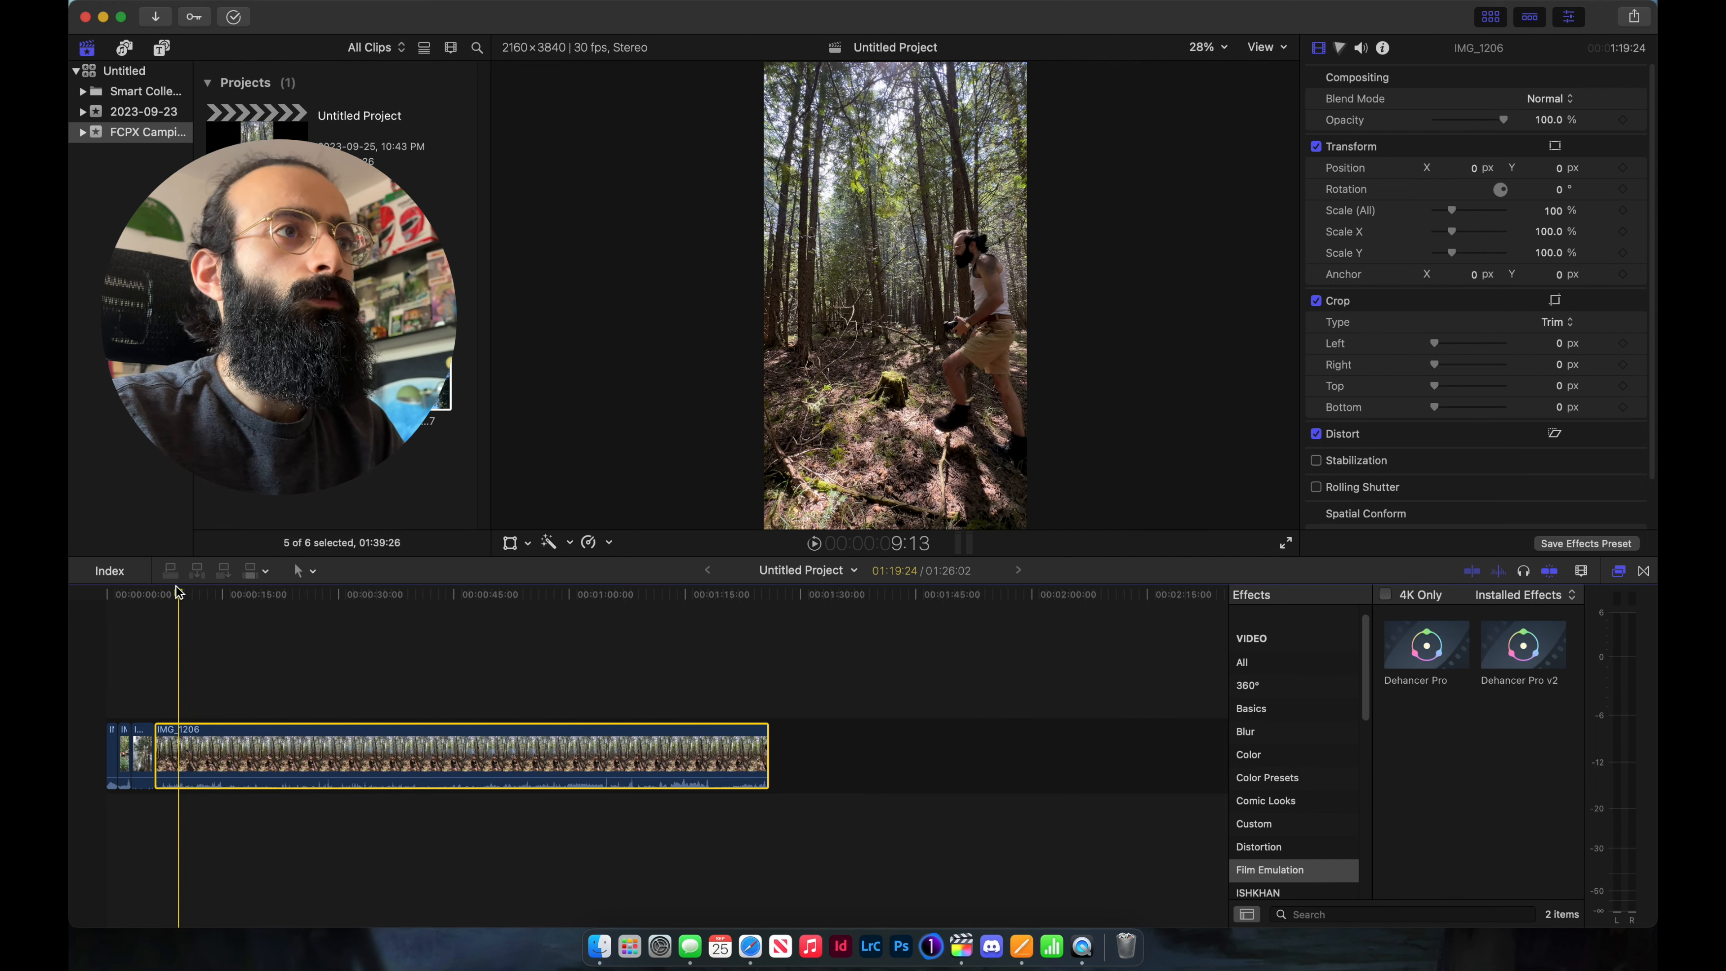
click(155, 595)
drag(157, 593, 175, 602)
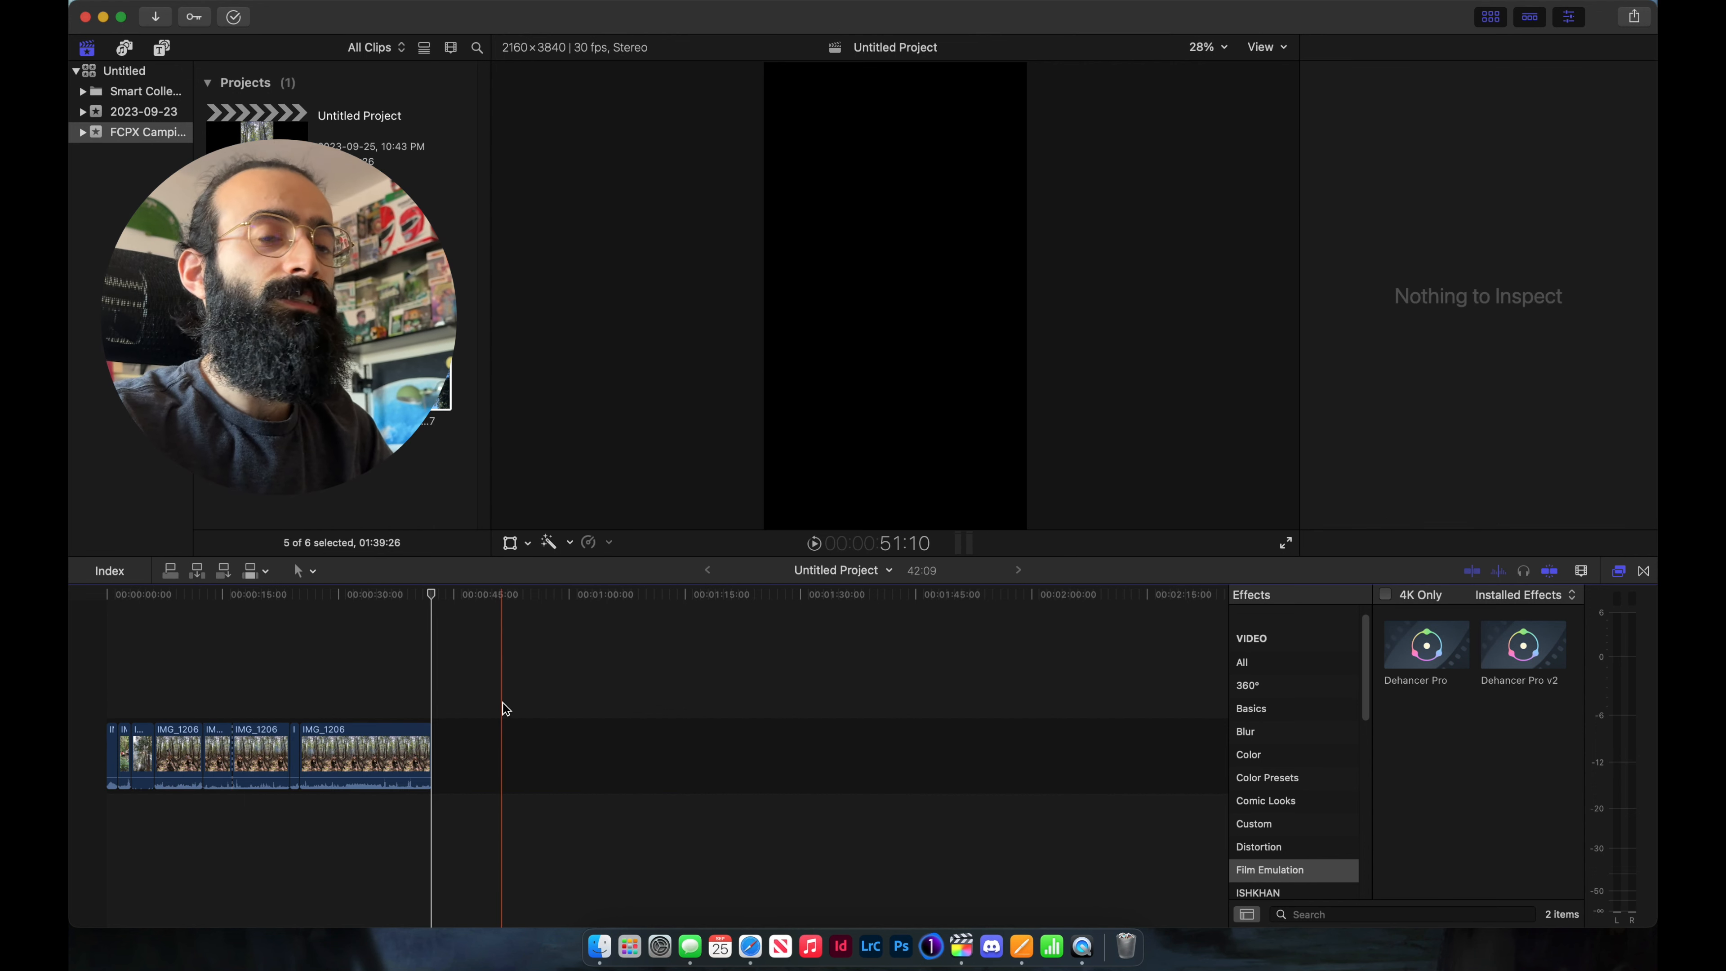
- Combine all IMG_1206 segments into a compound clip in the event FCPX Camping Dehancer V2 and apply the Dehancer Pro v2 effect to it
drag(501, 705, 193, 769)
right_click(189, 755)
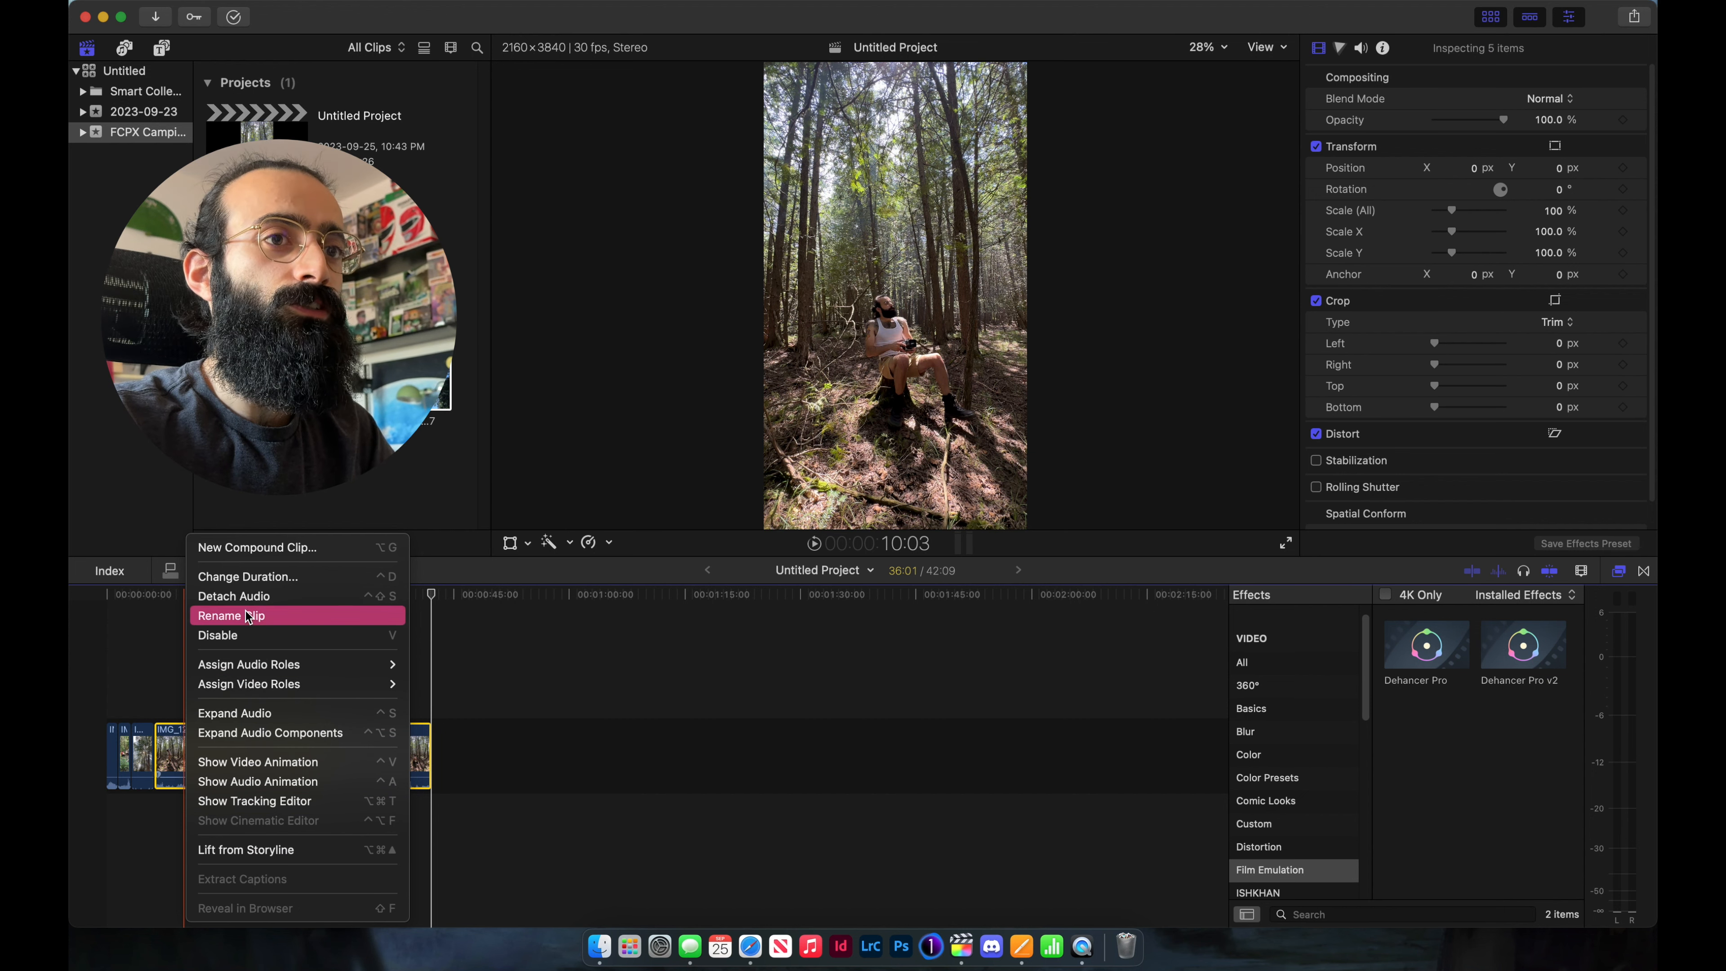
click(432, 519)
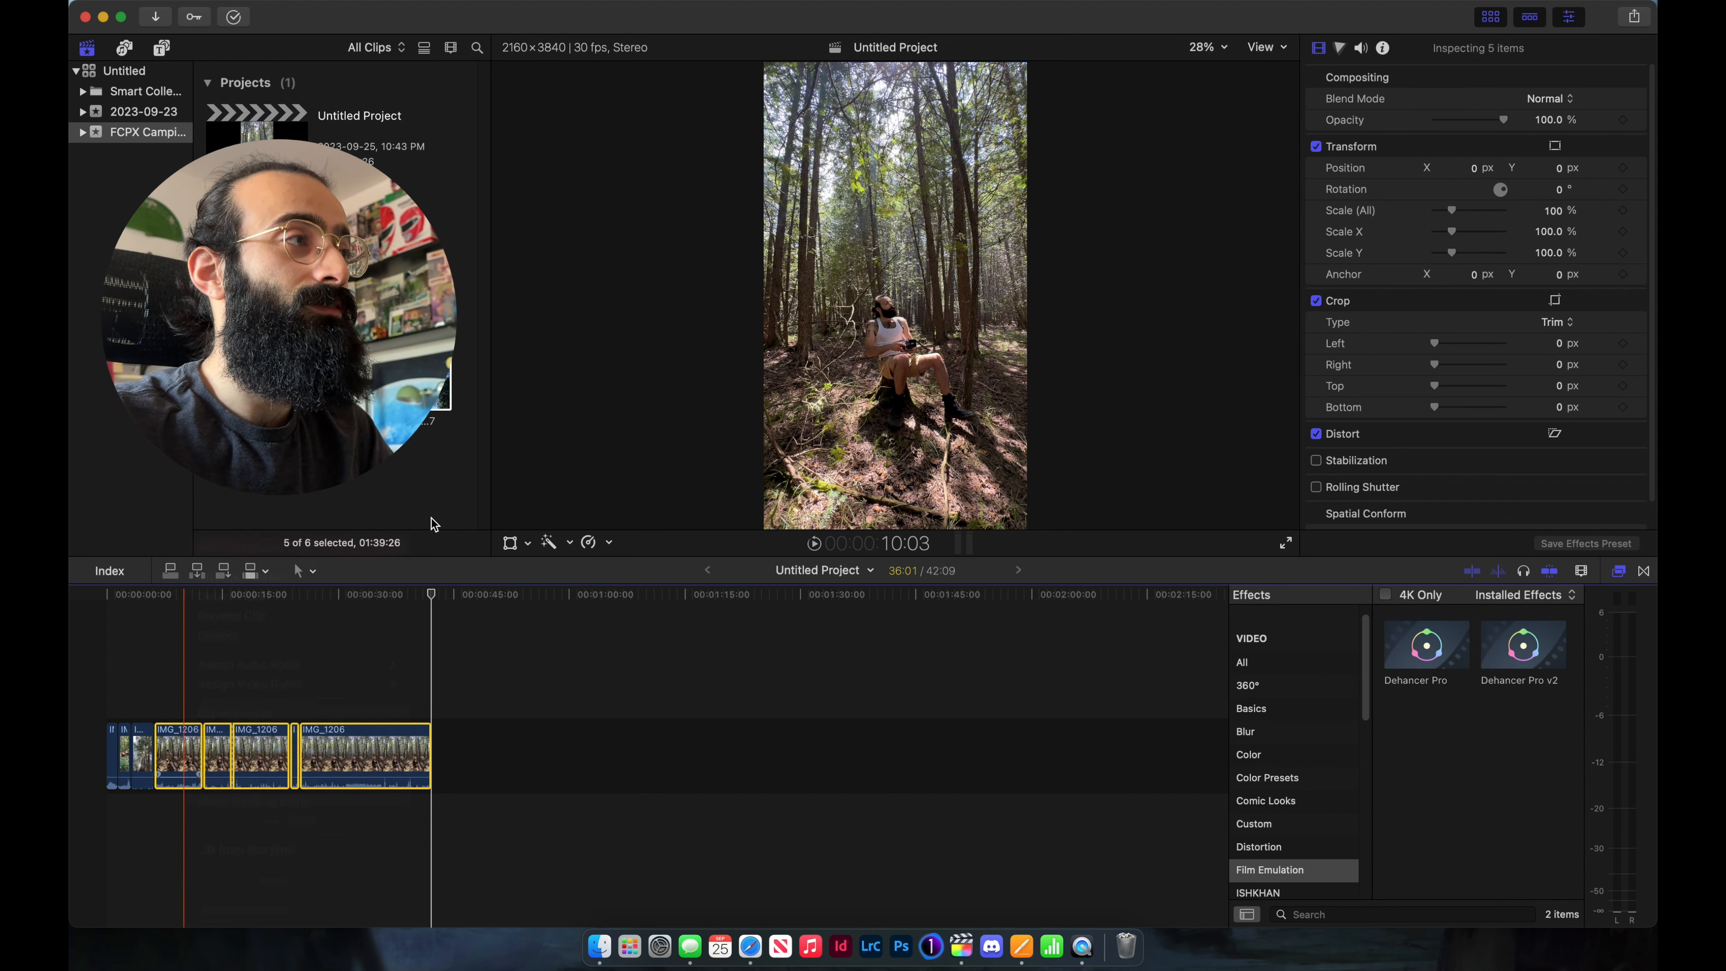
key(alt+g)
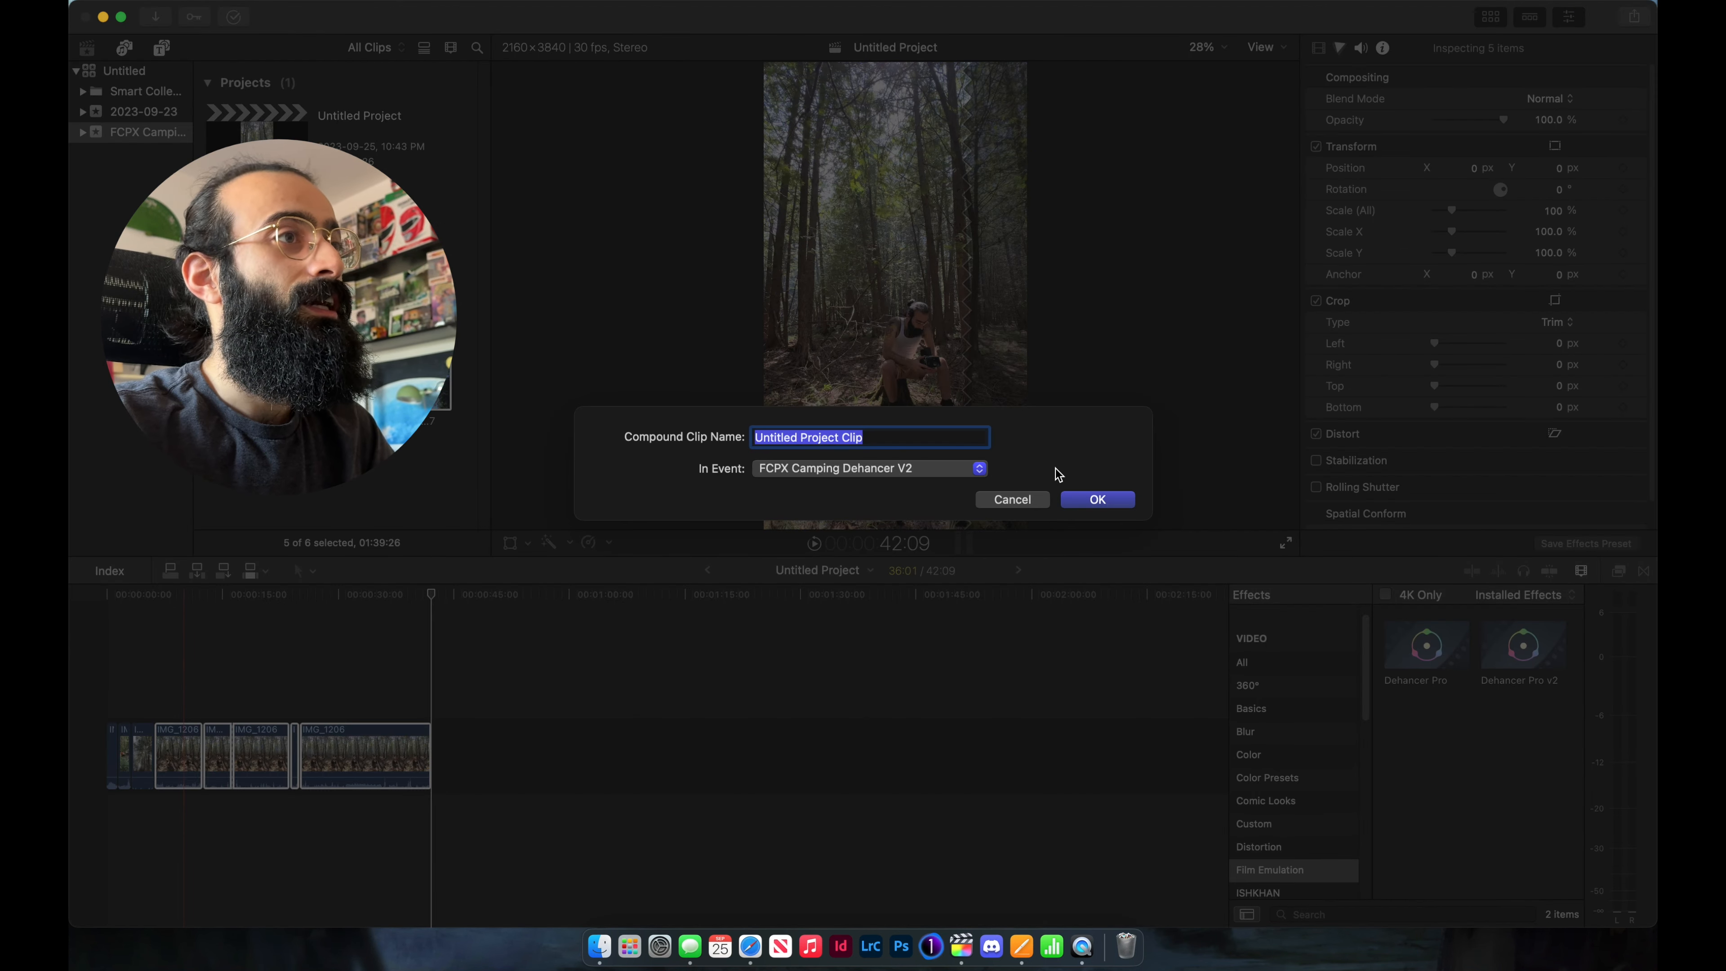
click(1099, 497)
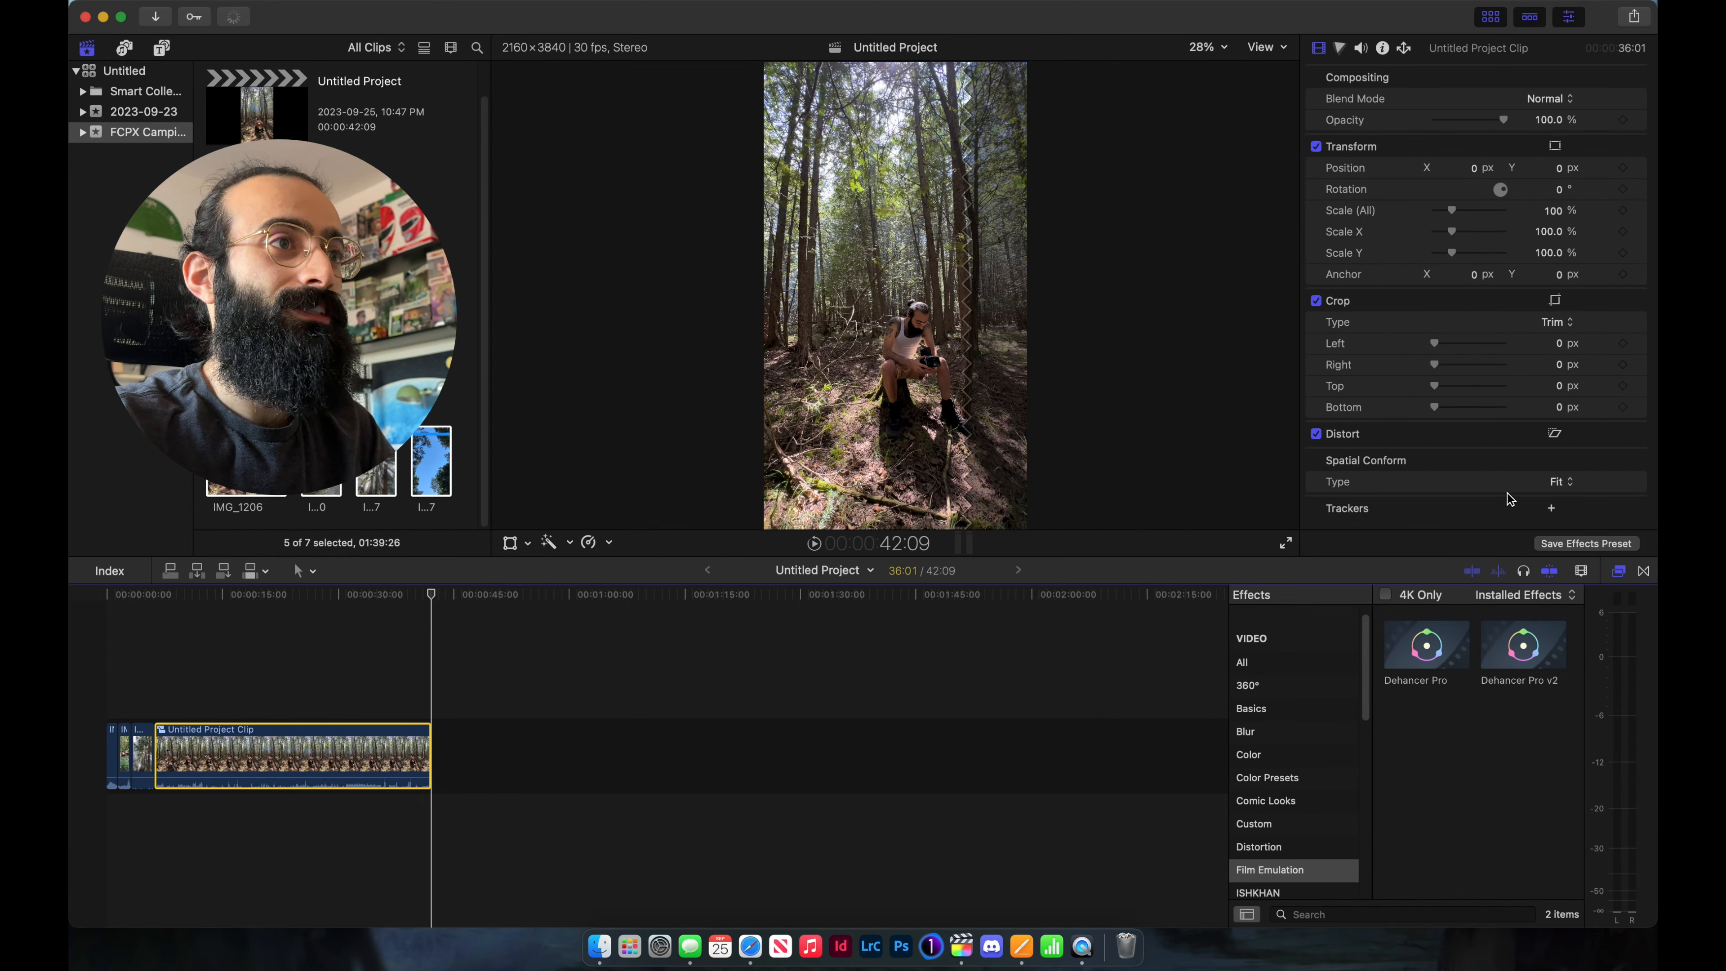
drag(1515, 663, 354, 744)
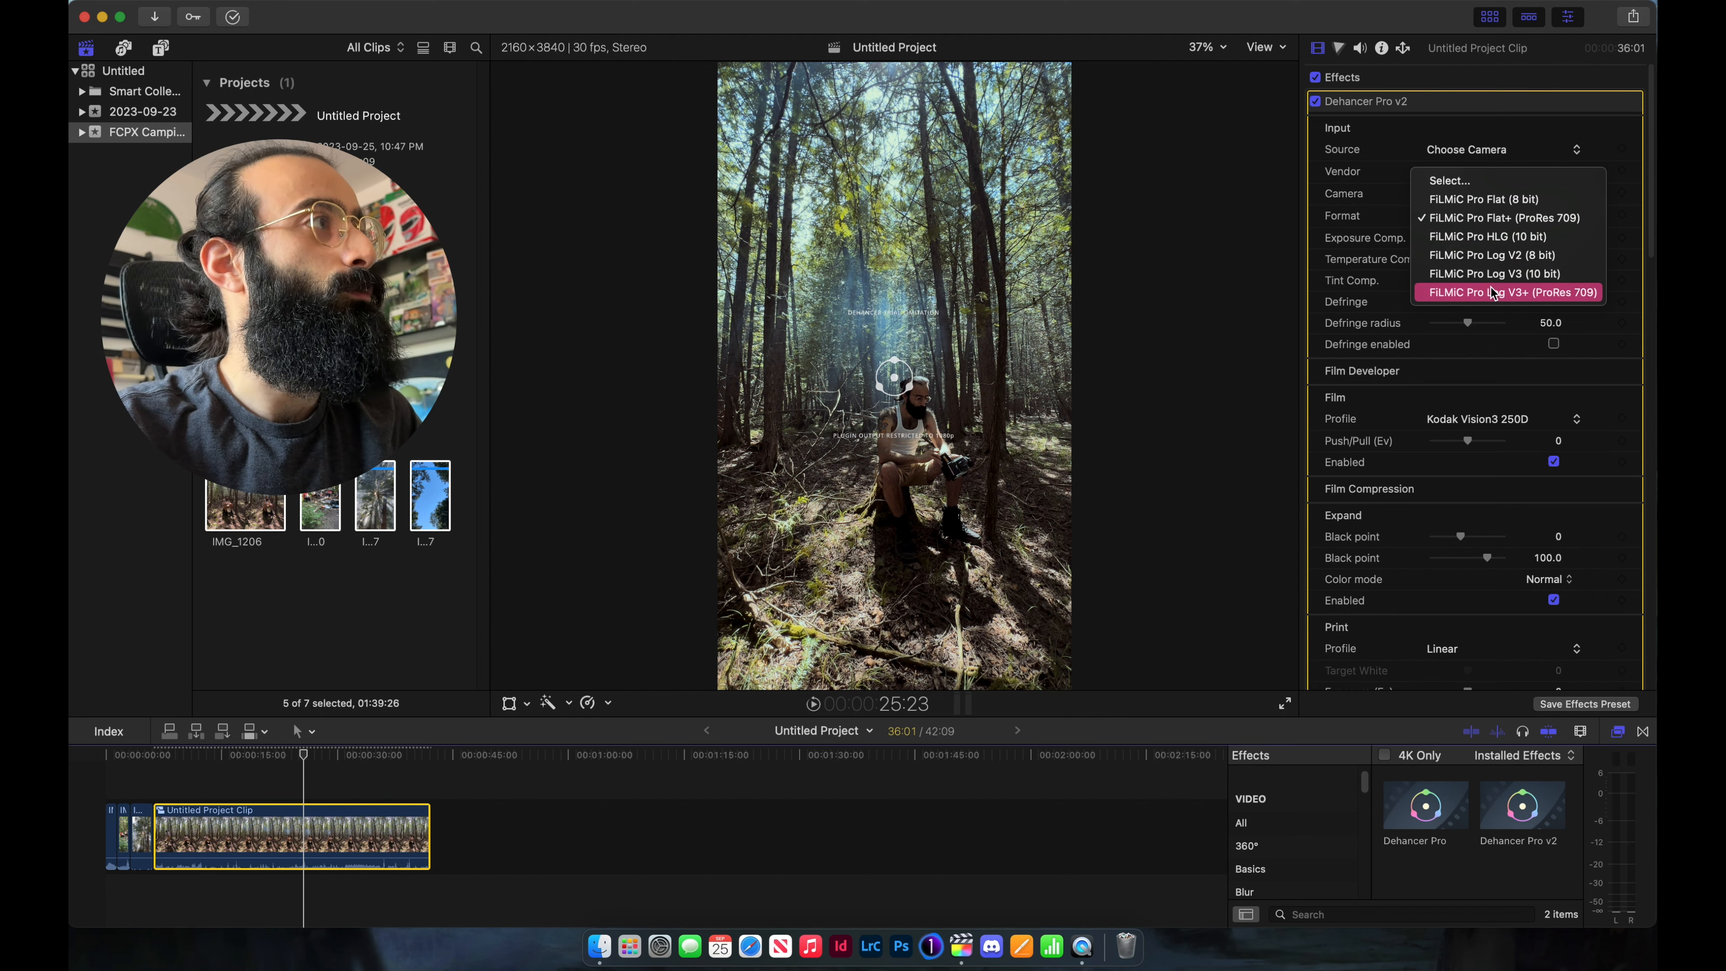
- Try the iPhone input formats FiLMiC Pro Log V3+ (ProRes 709) and FiLMiC Pro Flat (8 bit), comparing against the image without the effect
click(1509, 292)
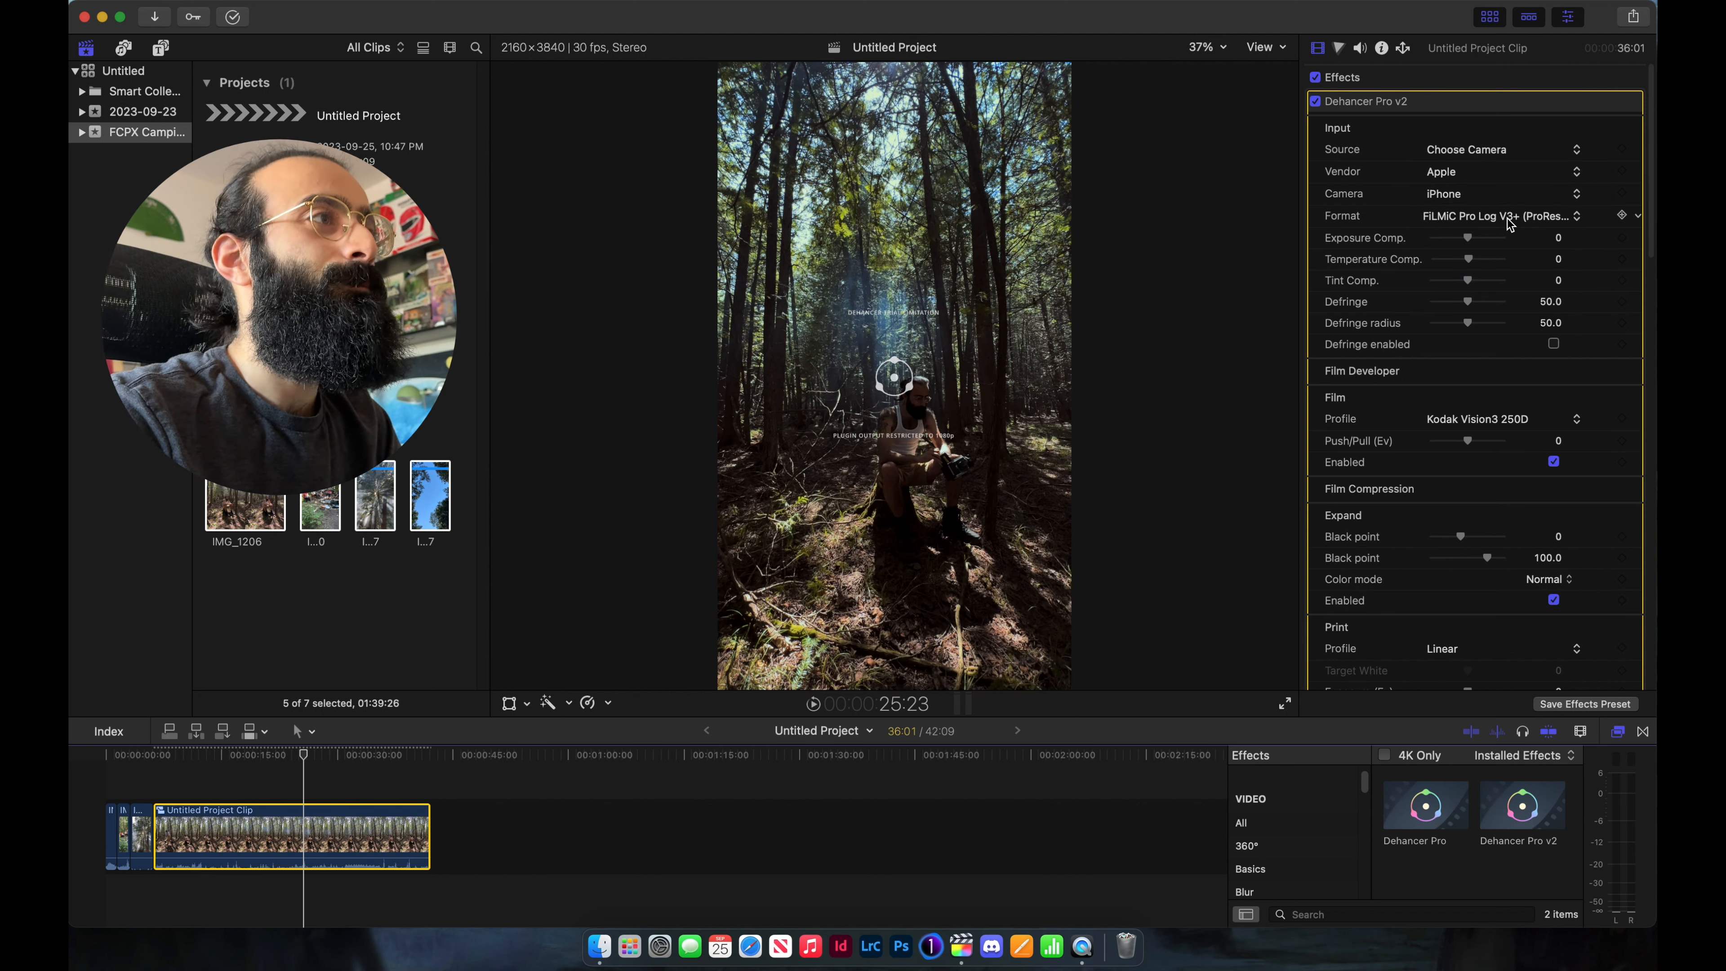
click(1508, 217)
click(1488, 125)
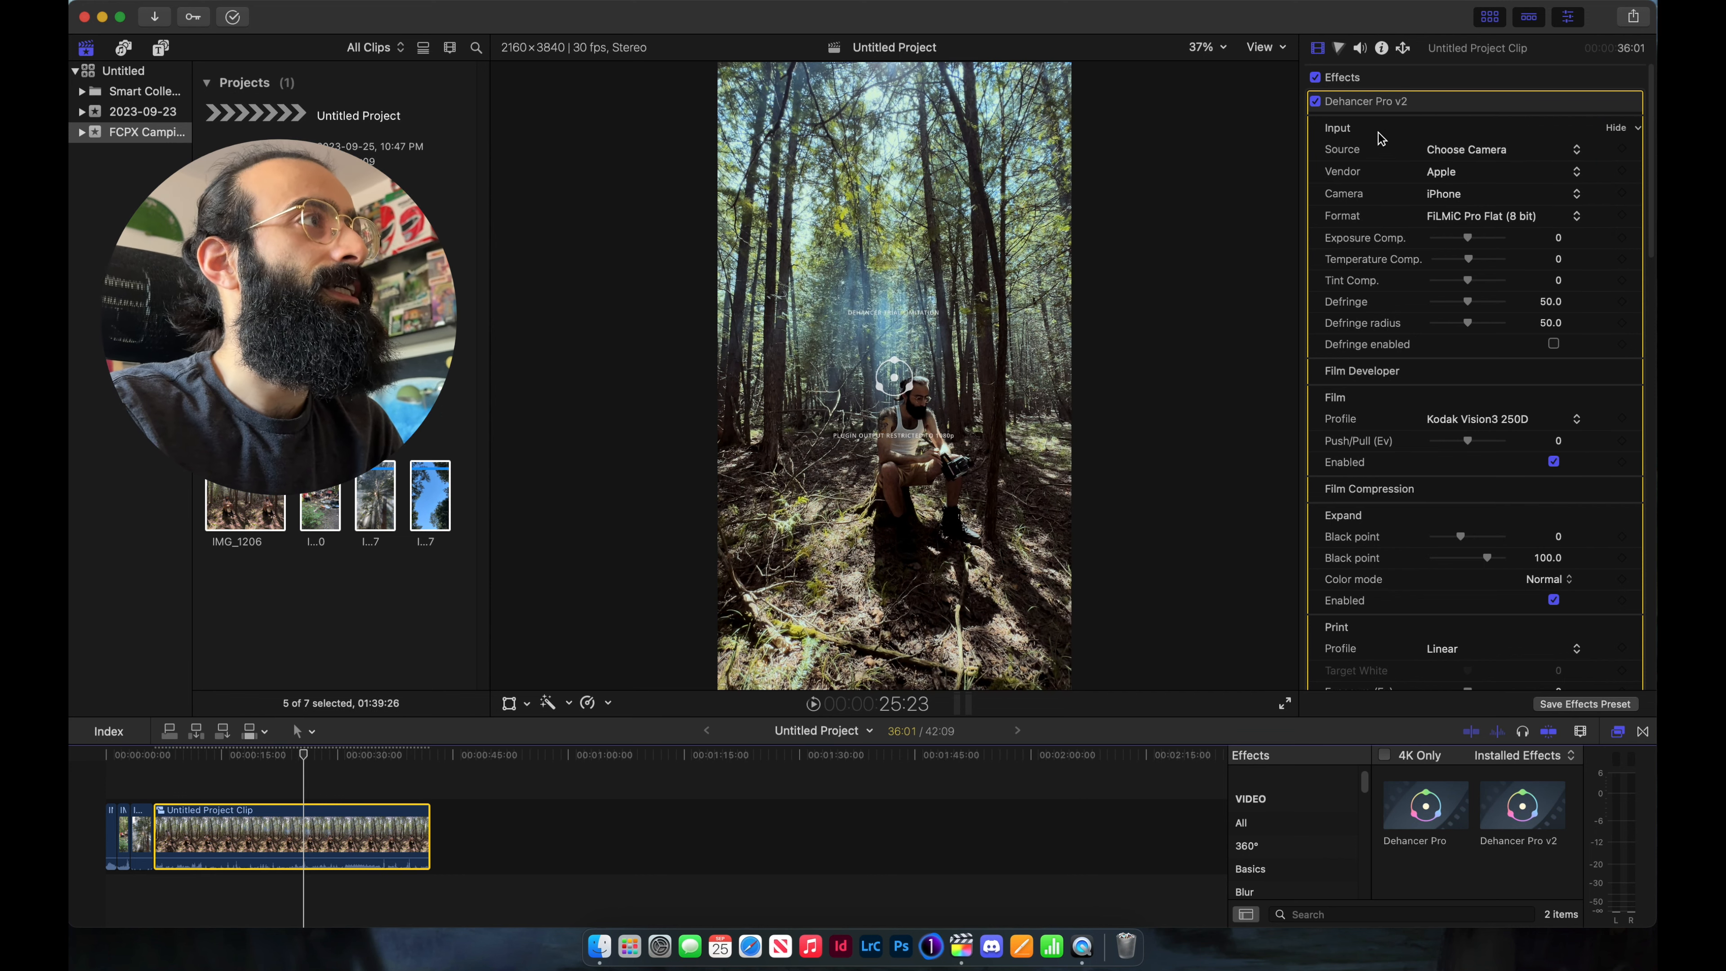
click(1317, 102)
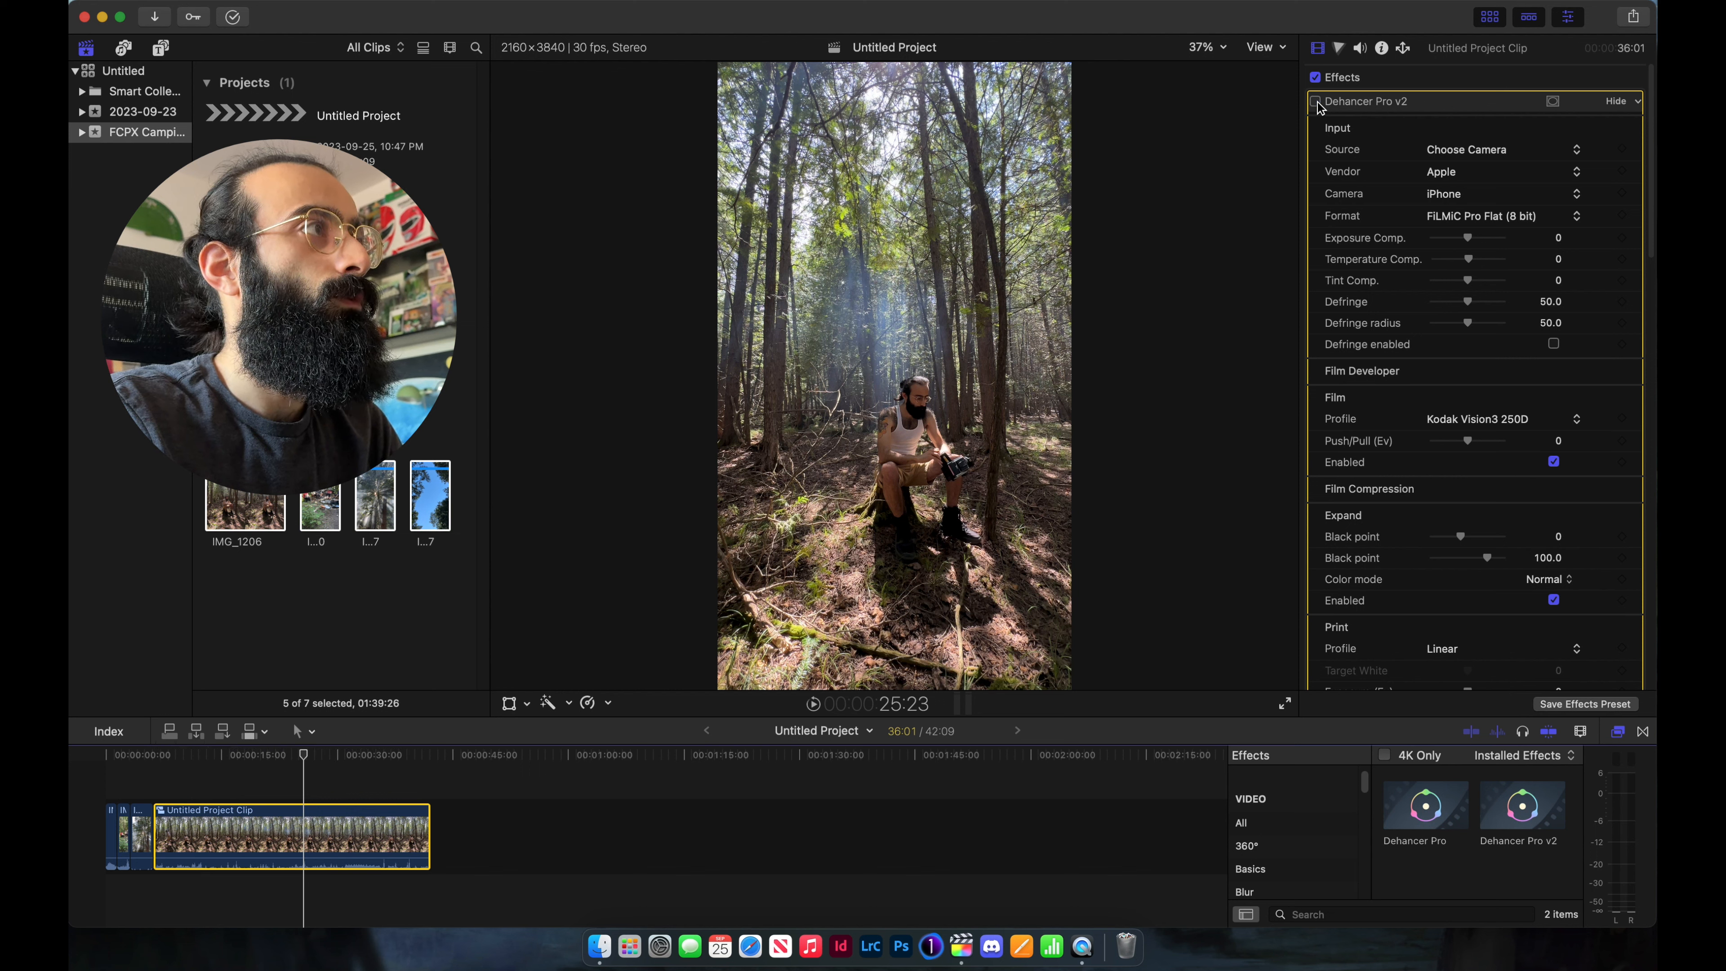
click(1317, 102)
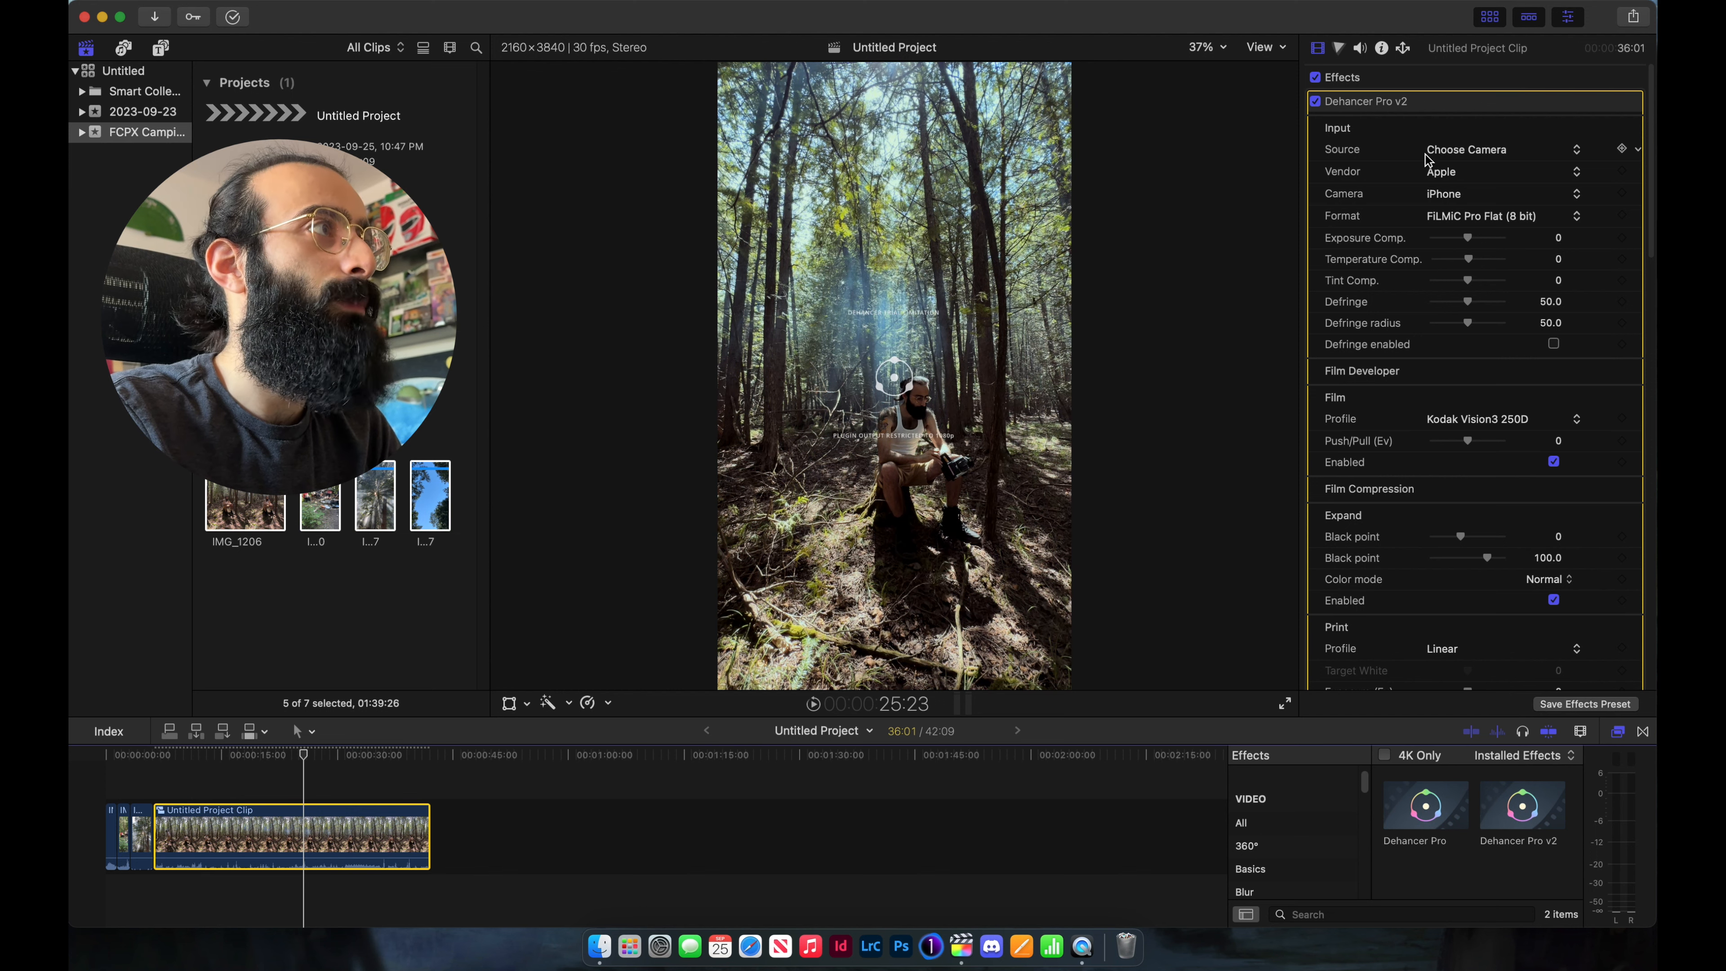
- Try the Apple Gamma 2.0 and Cineon Film Log sources, set the input source to Rec.709 and compare with the effect off
click(1468, 150)
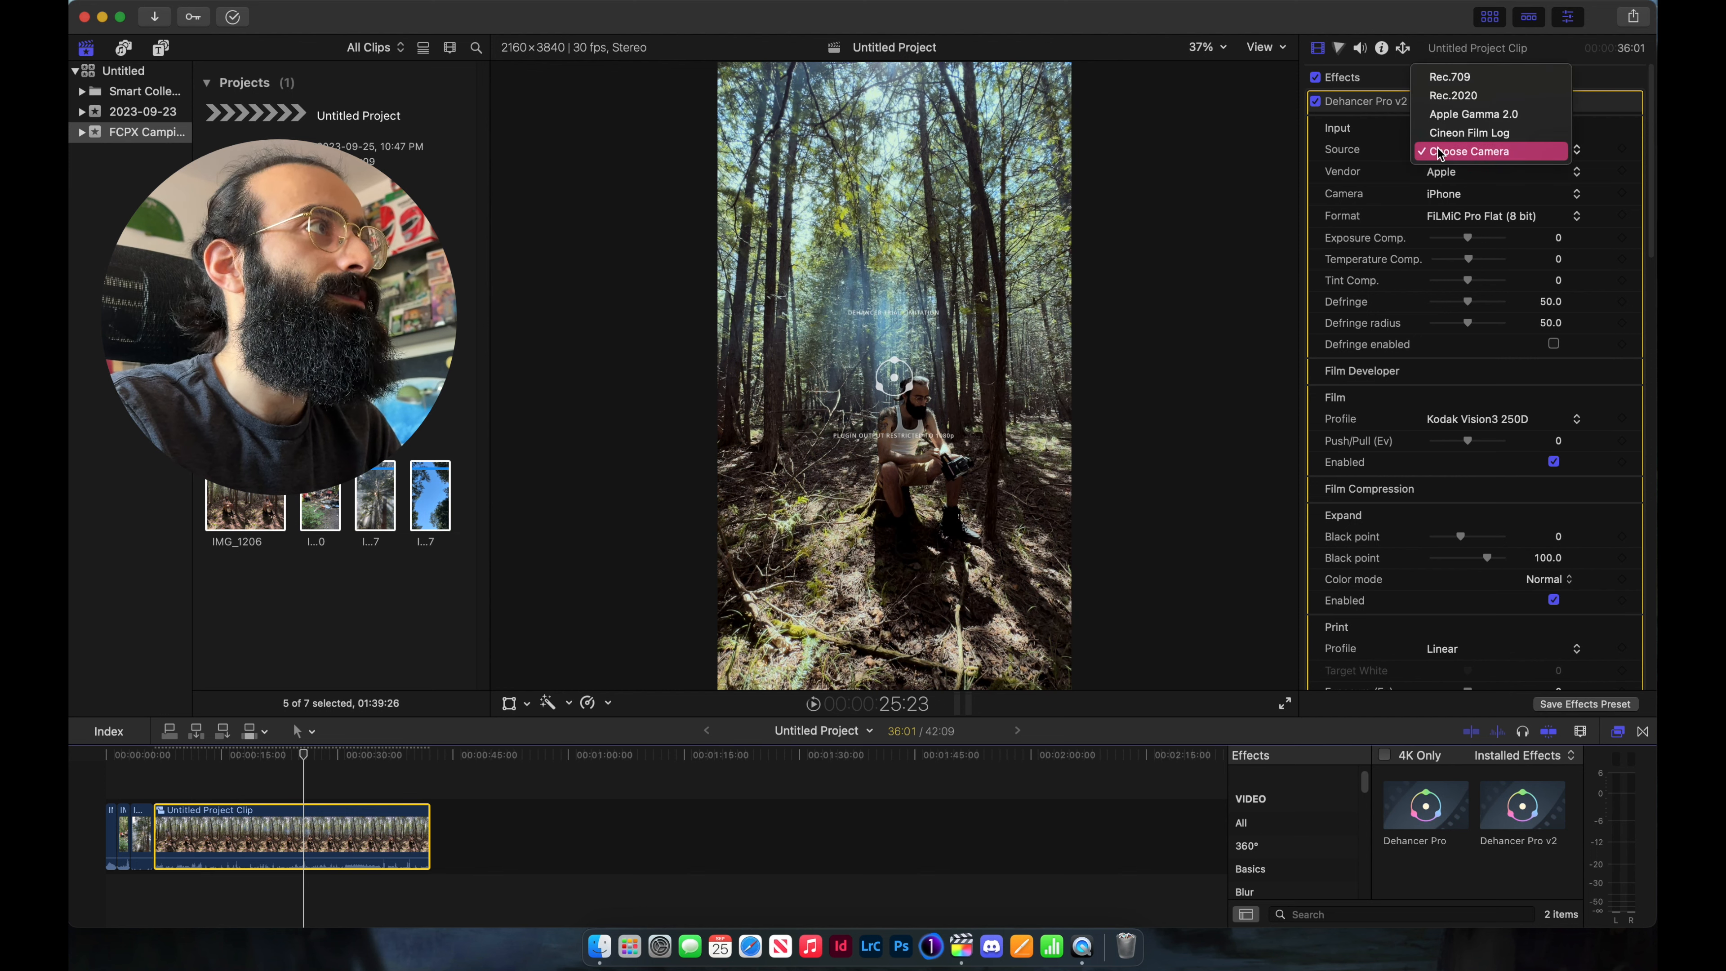
click(1436, 115)
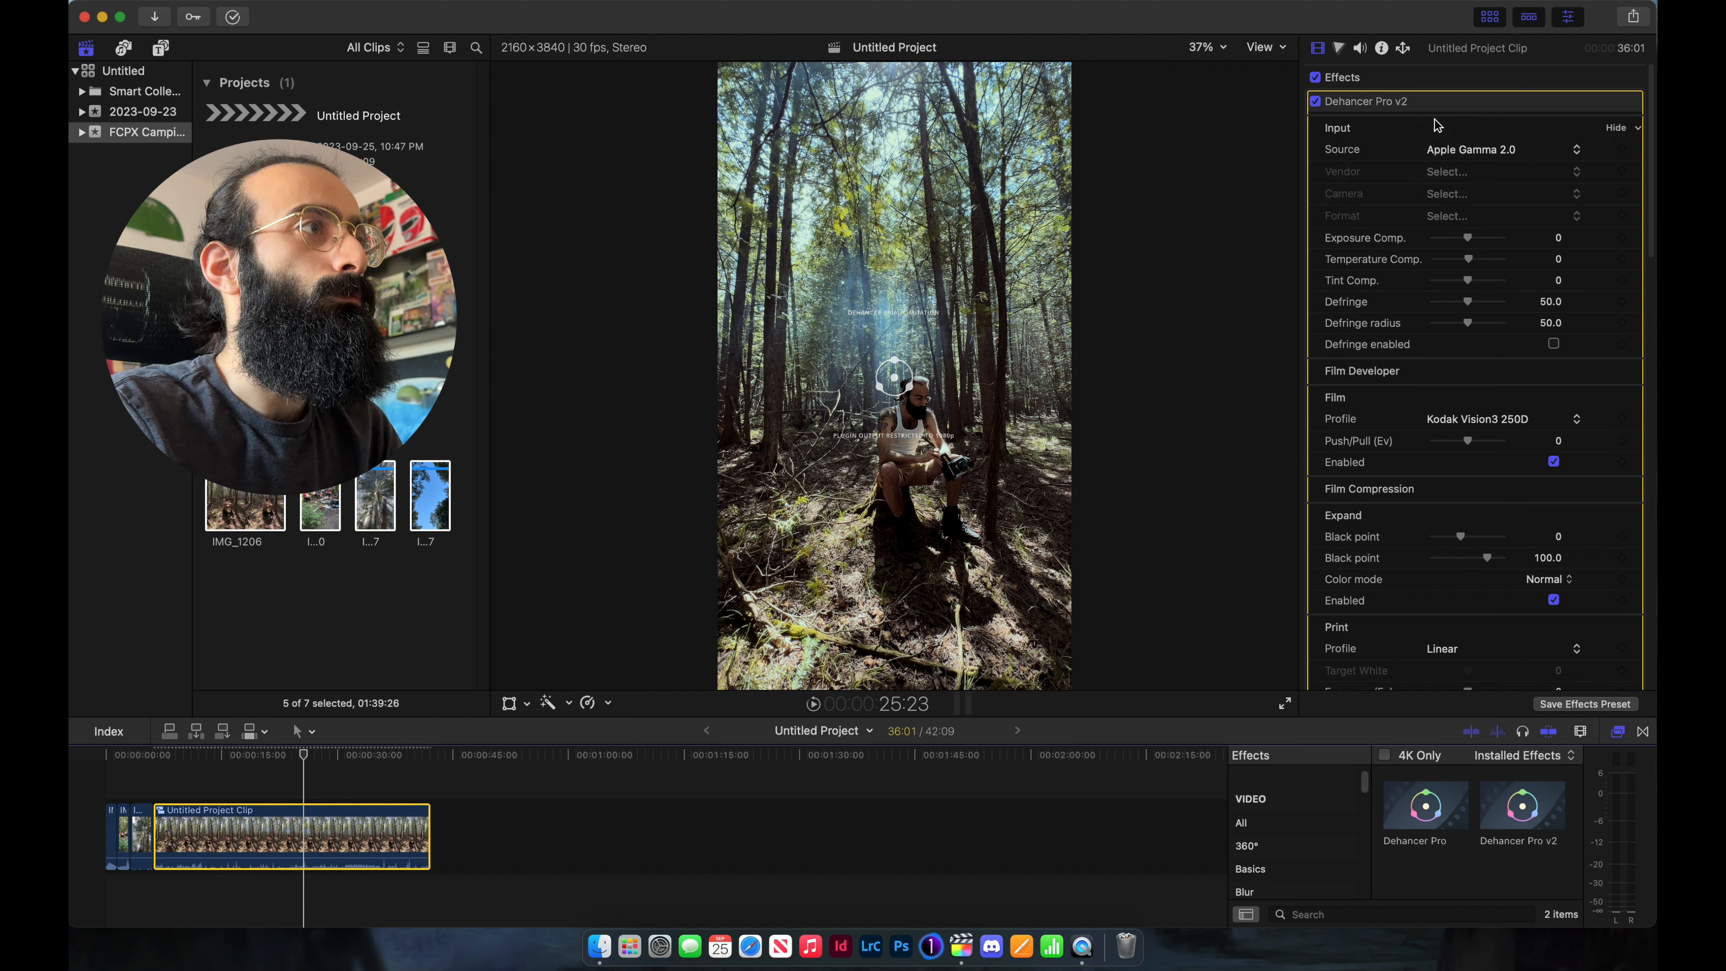
click(1464, 151)
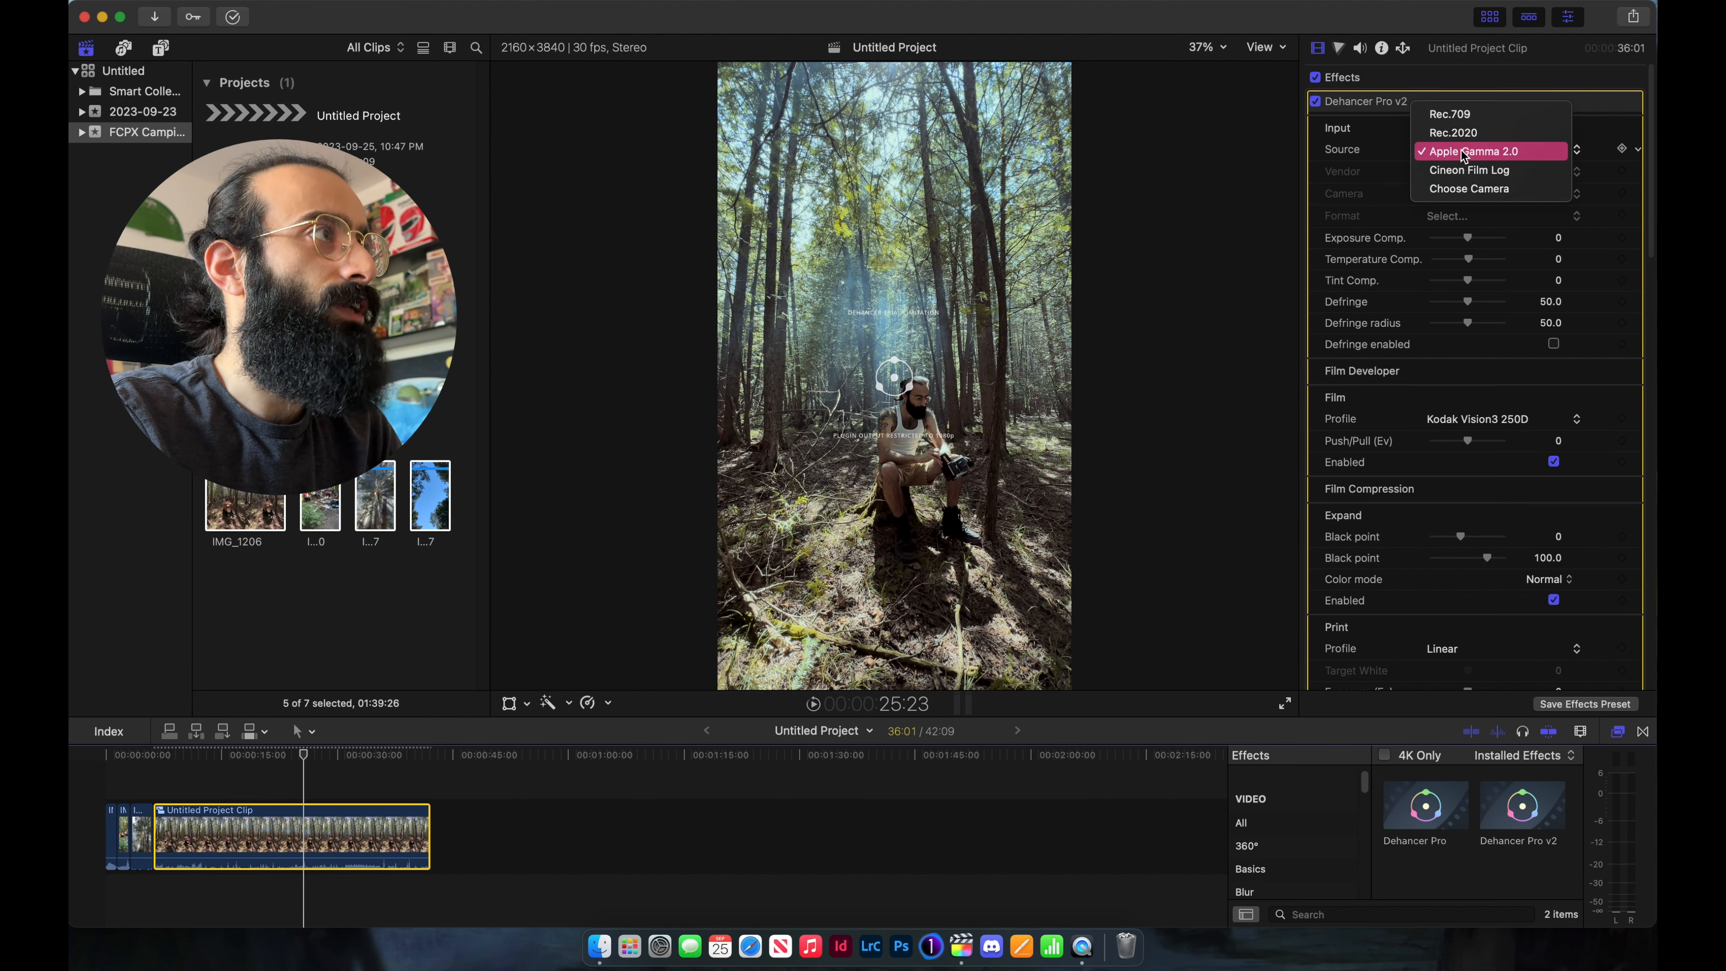
click(1450, 178)
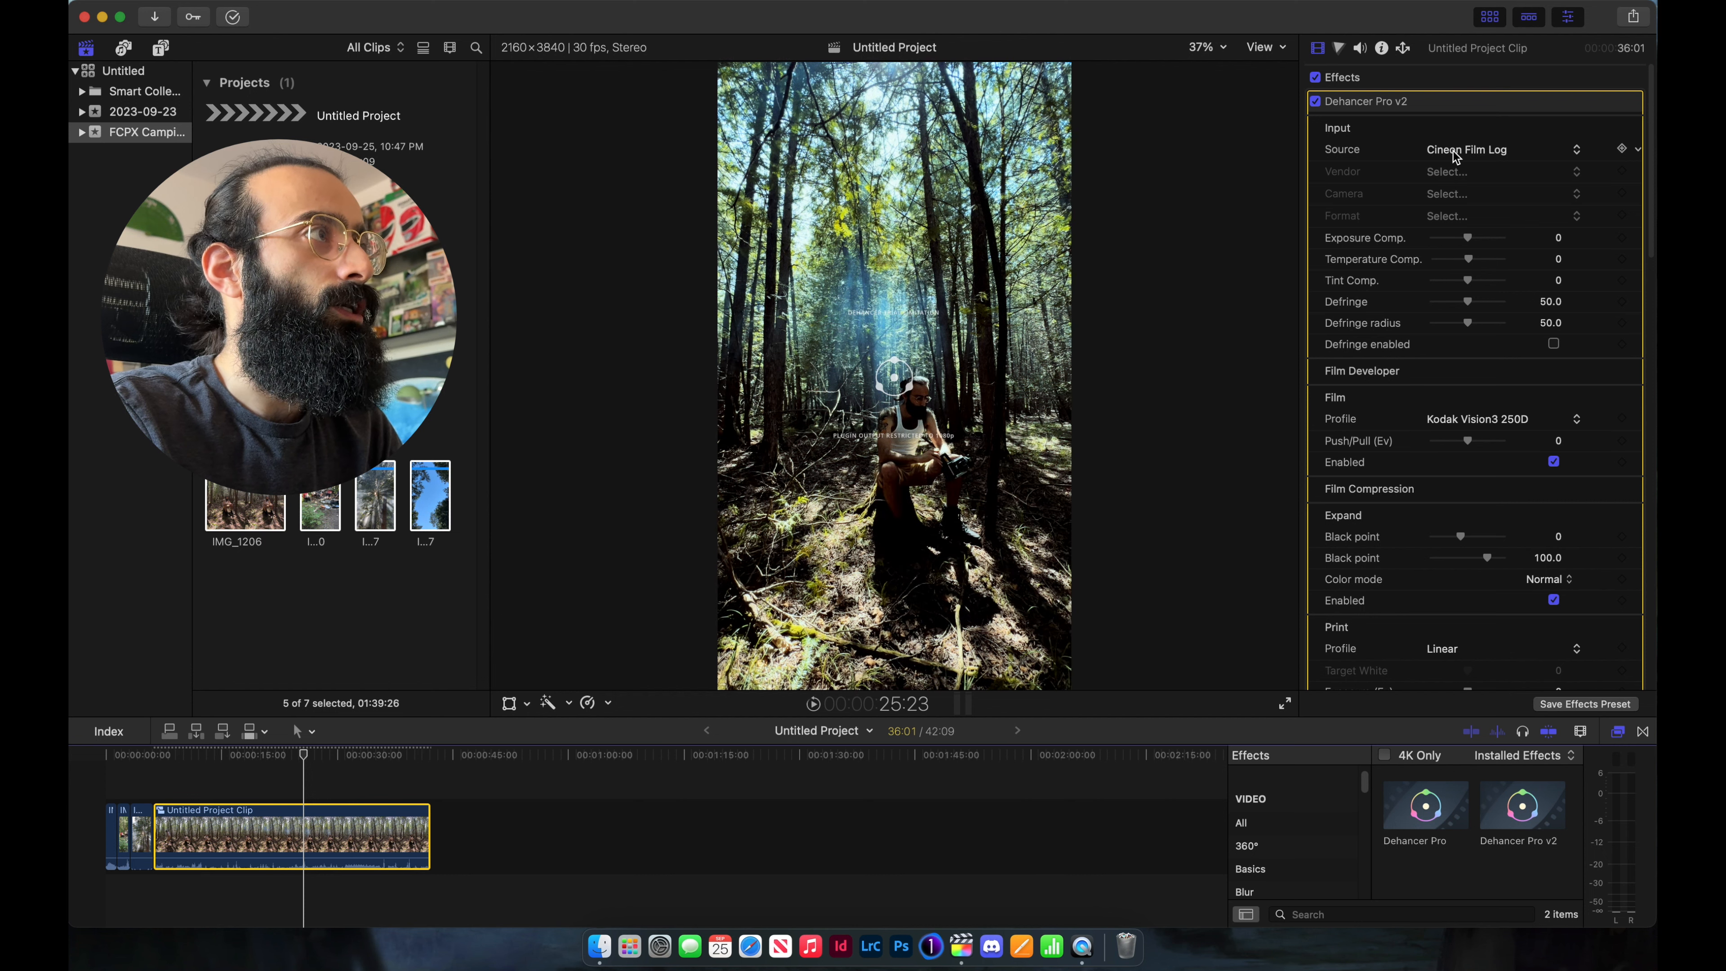
click(1453, 149)
click(1444, 96)
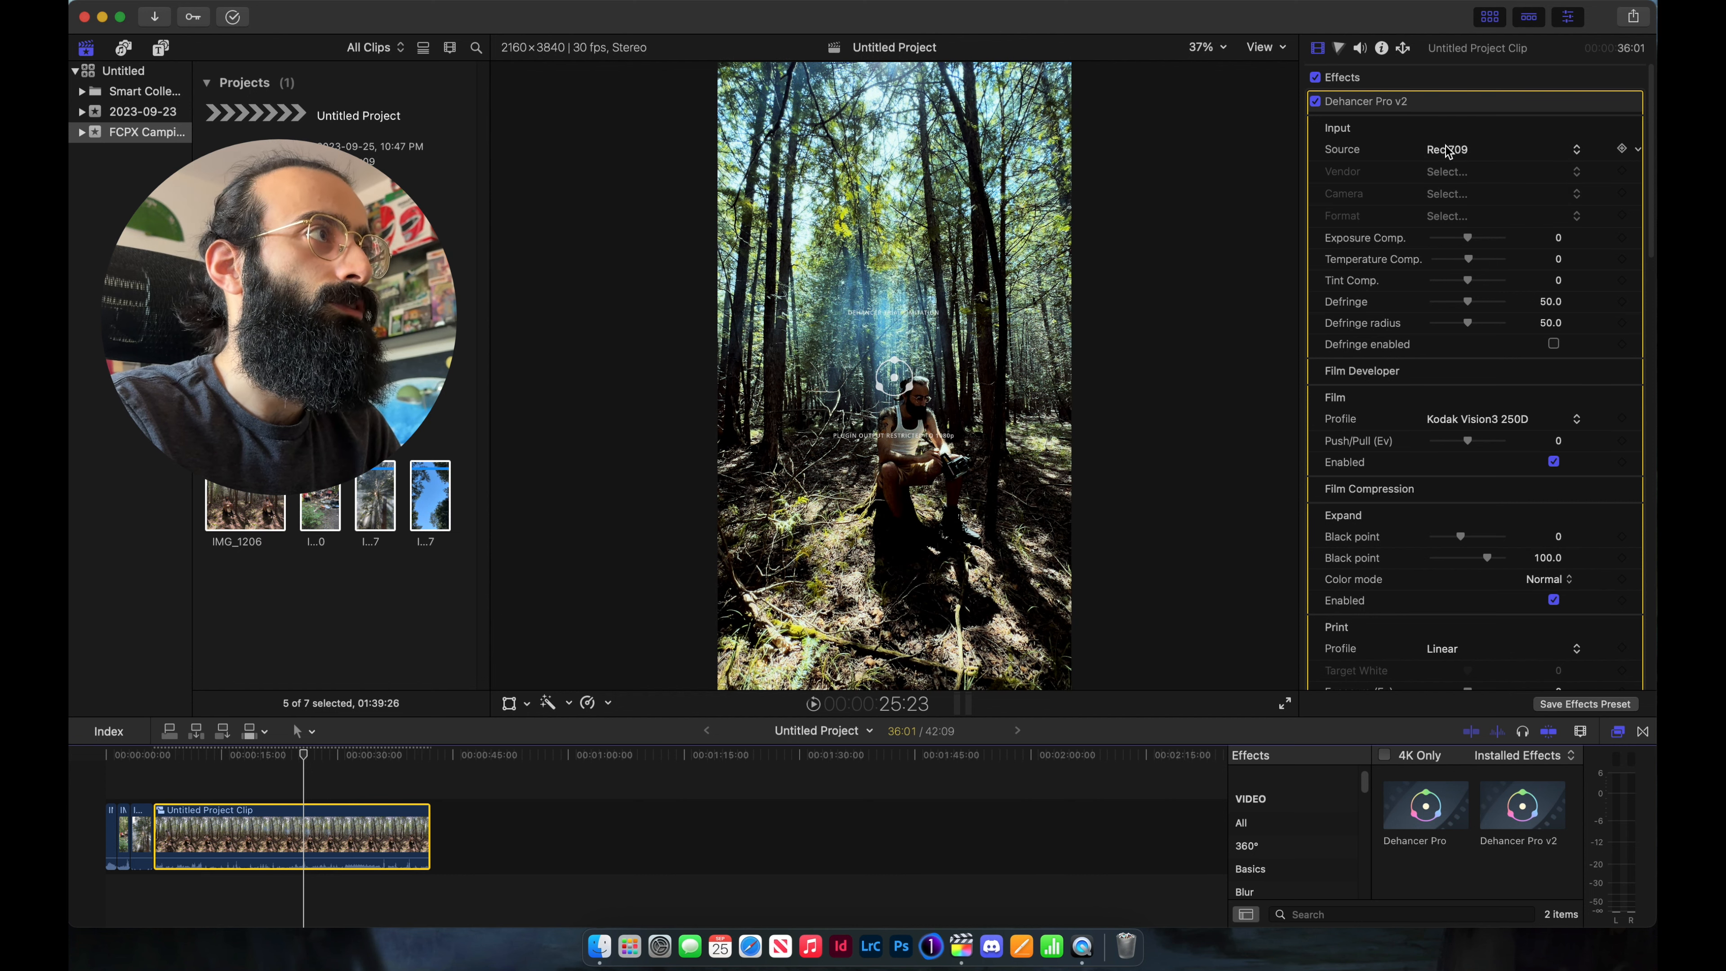
click(1316, 102)
click(1316, 102)
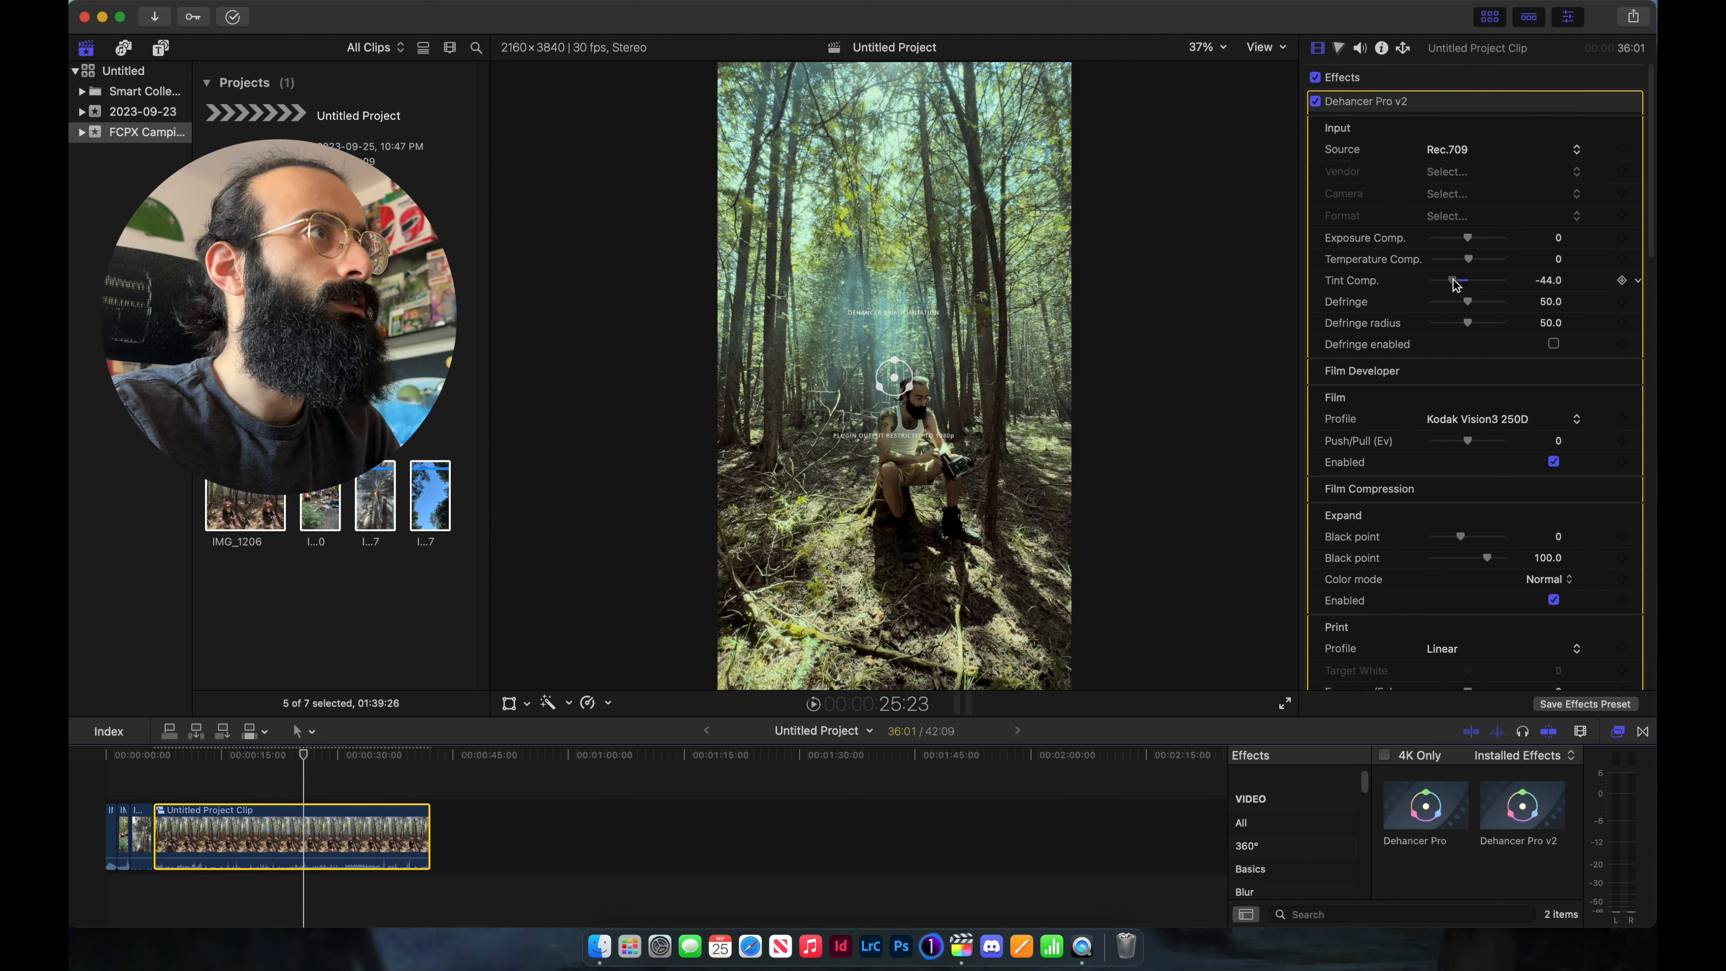
- Set Temperature Comp. to 31 and Tint Comp. to 29 in the Dehancer input settings, and compare with the effect off
drag(1479, 285, 1486, 285)
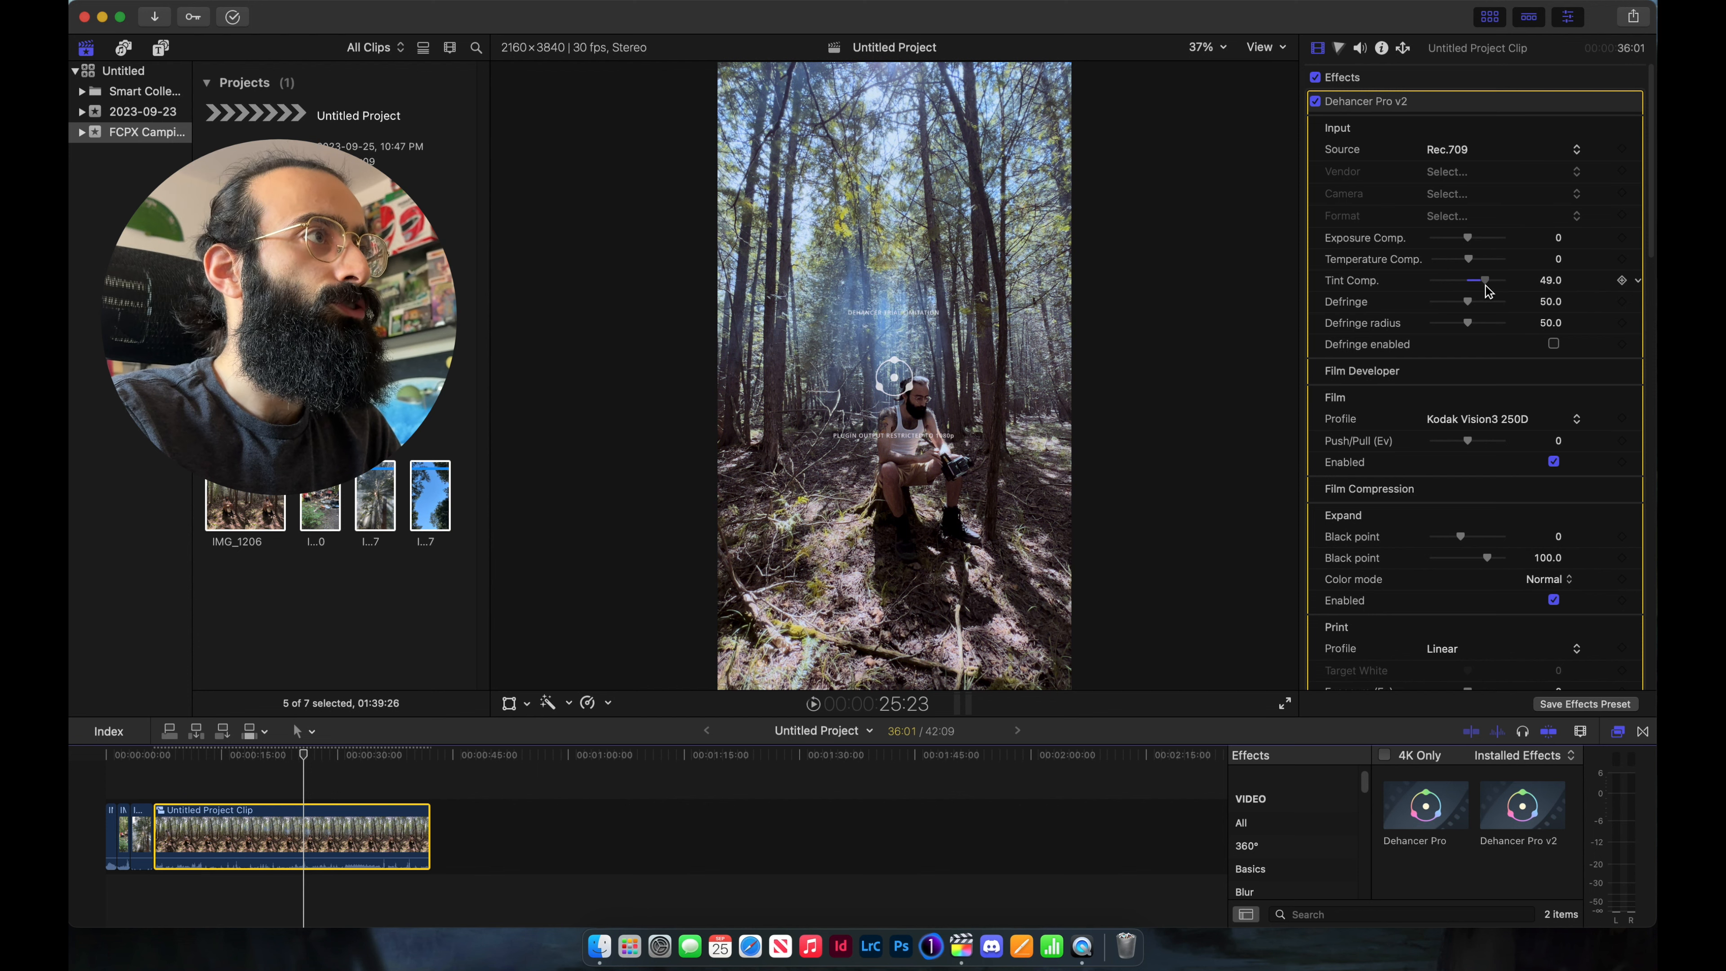
mouse_move(1499, 289)
mouse_down()
mouse_move(1414, 289)
mouse_move(1495, 260)
mouse_up()
click(1550, 280)
drag(1433, 280, 1479, 285)
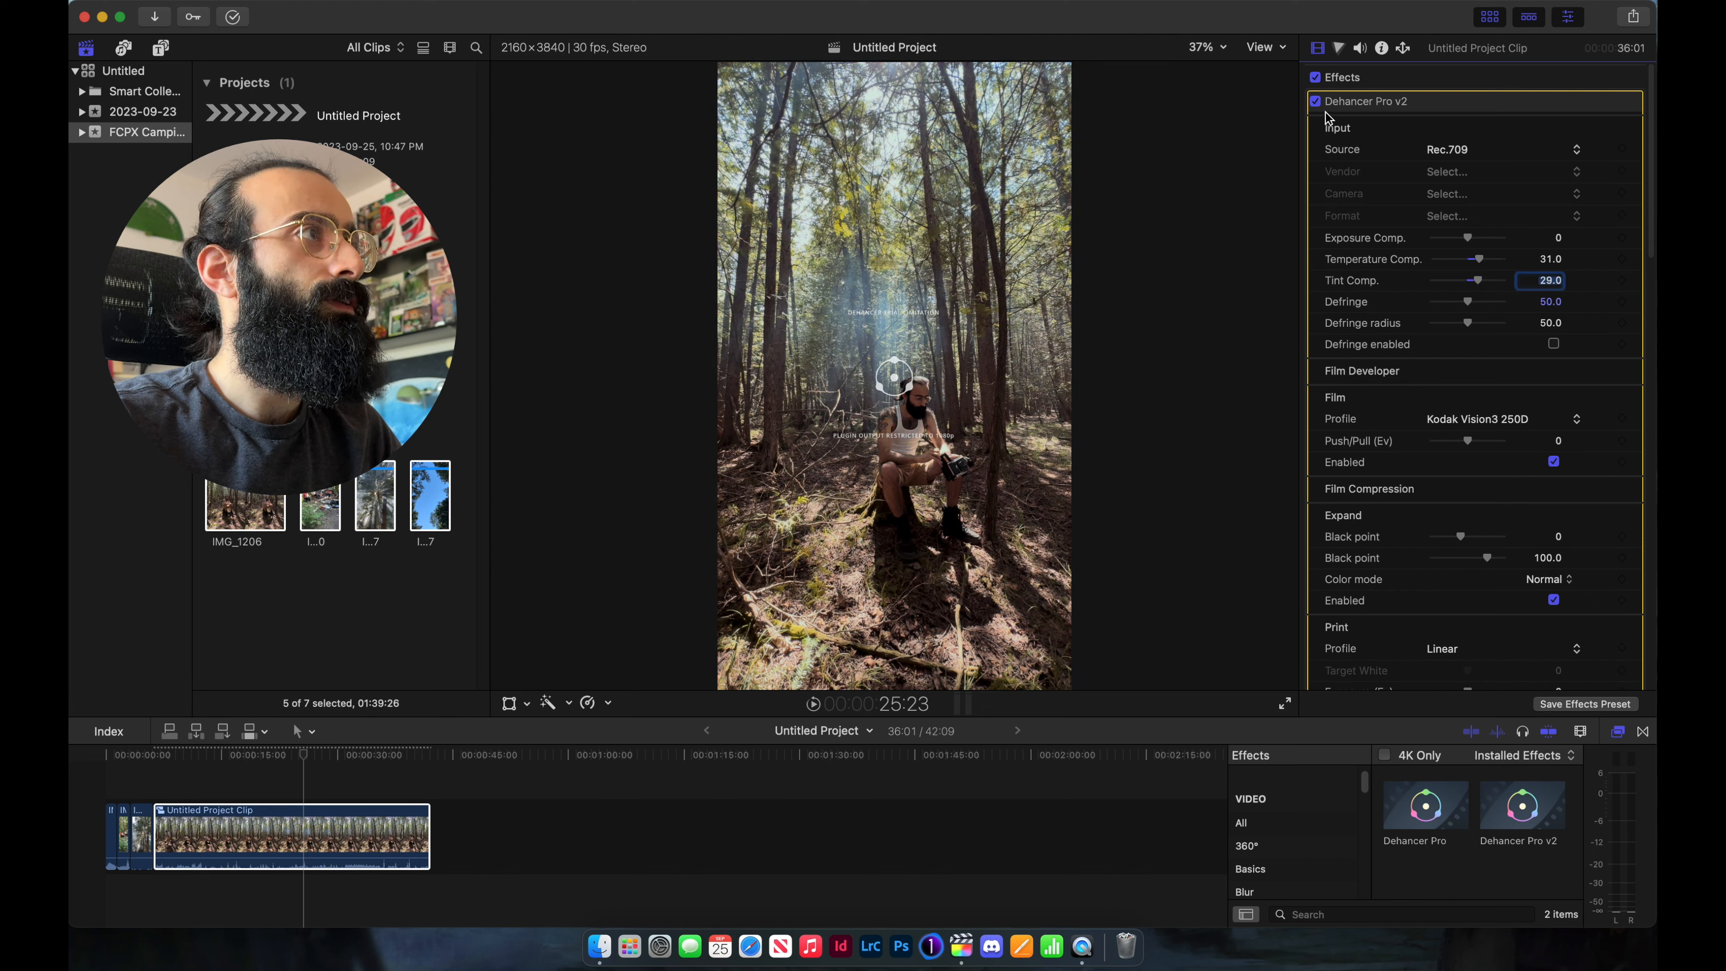
click(1316, 101)
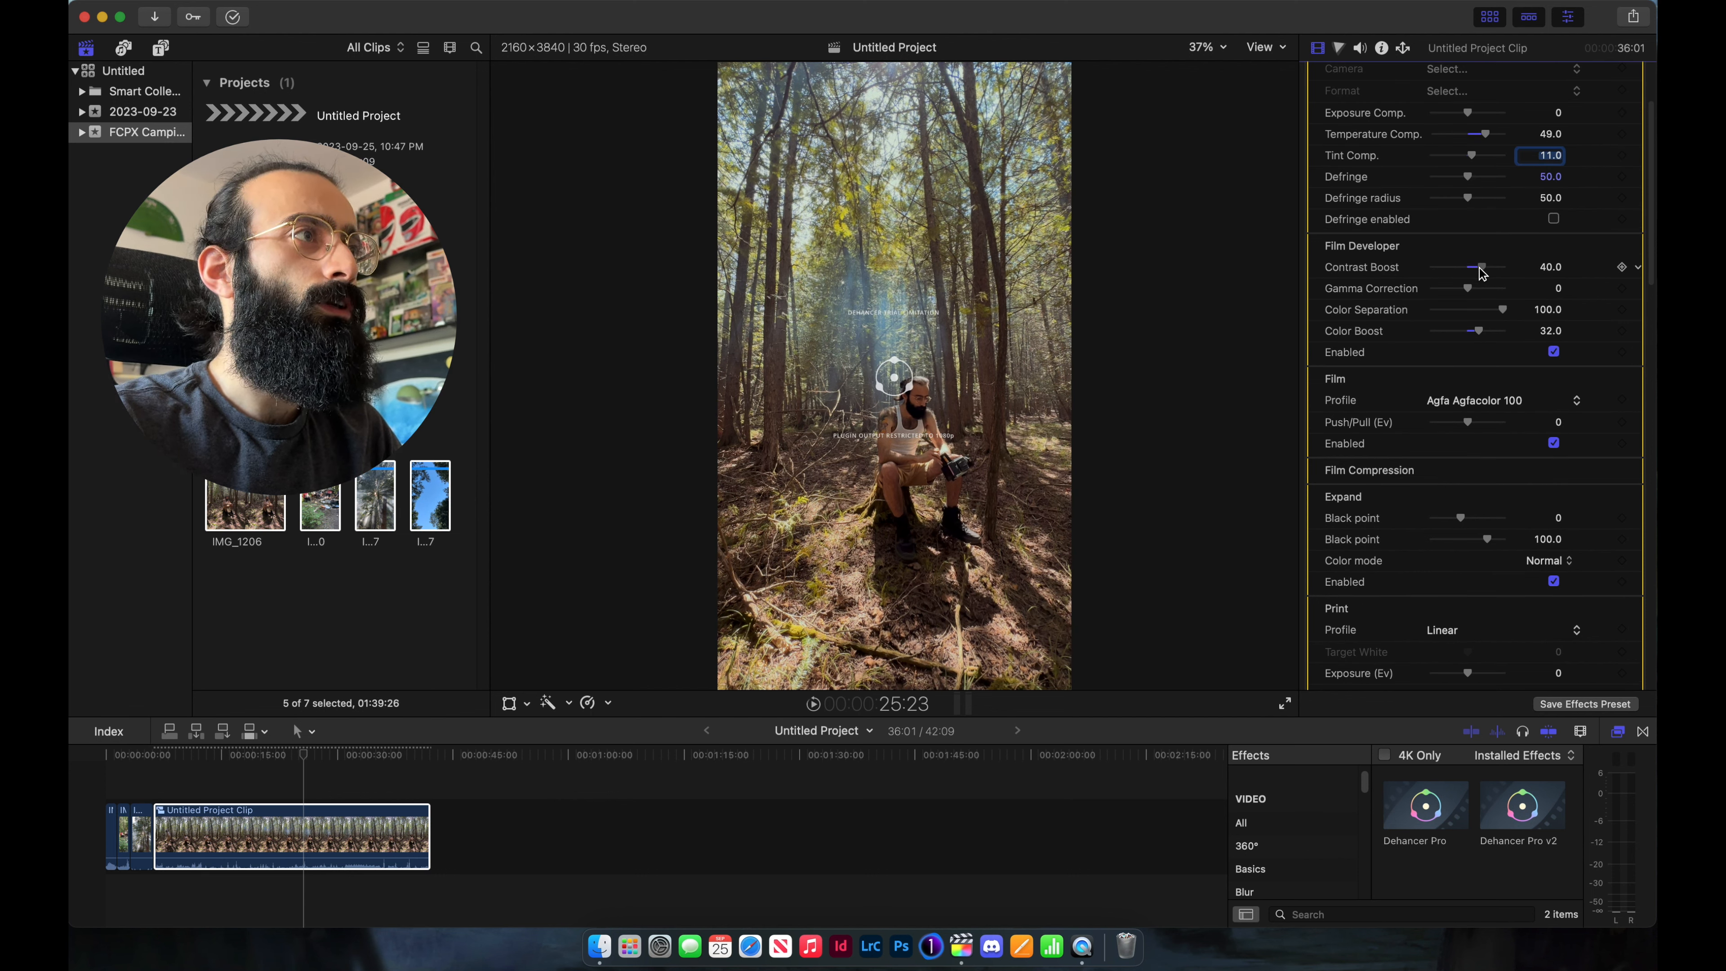
- Set the Film Developer's Contrast Boost to 11 and Gamma Correction to -24
drag(1480, 269, 1483, 271)
- Try the film profiles Kodak Portra 400, Kodak Portra 800 and Kodak Pro Image 100, and return to Agfa Agfacolor 100
click(1505, 400)
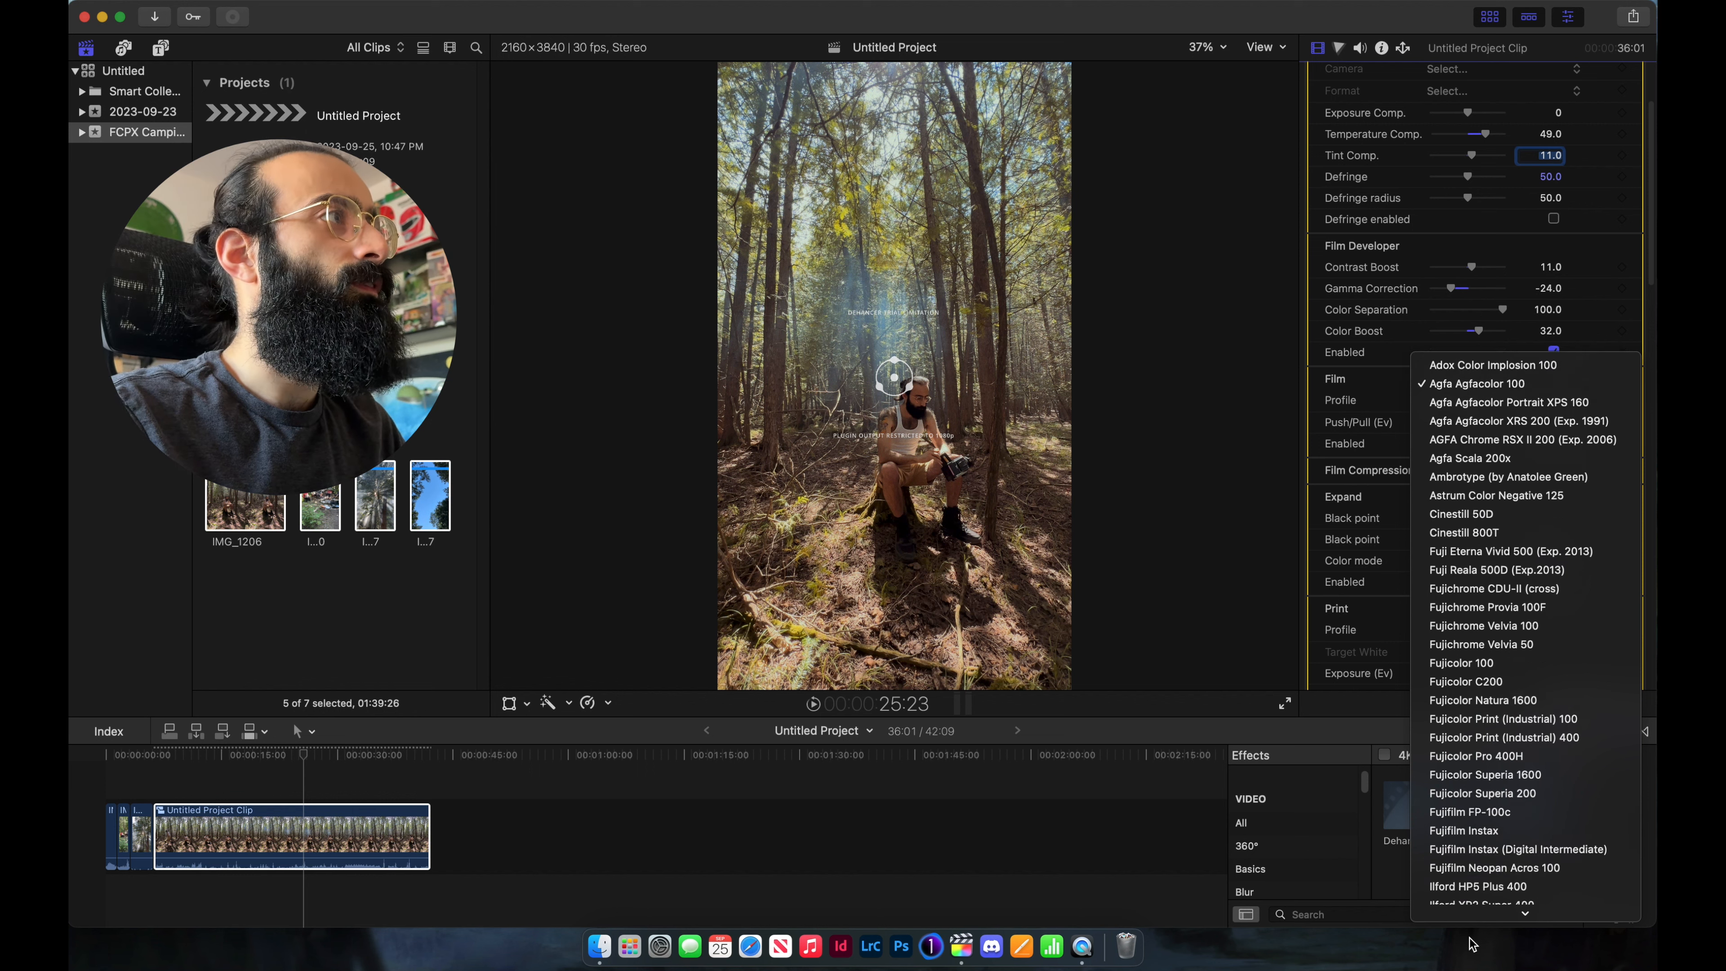
mouse_move(1473, 945)
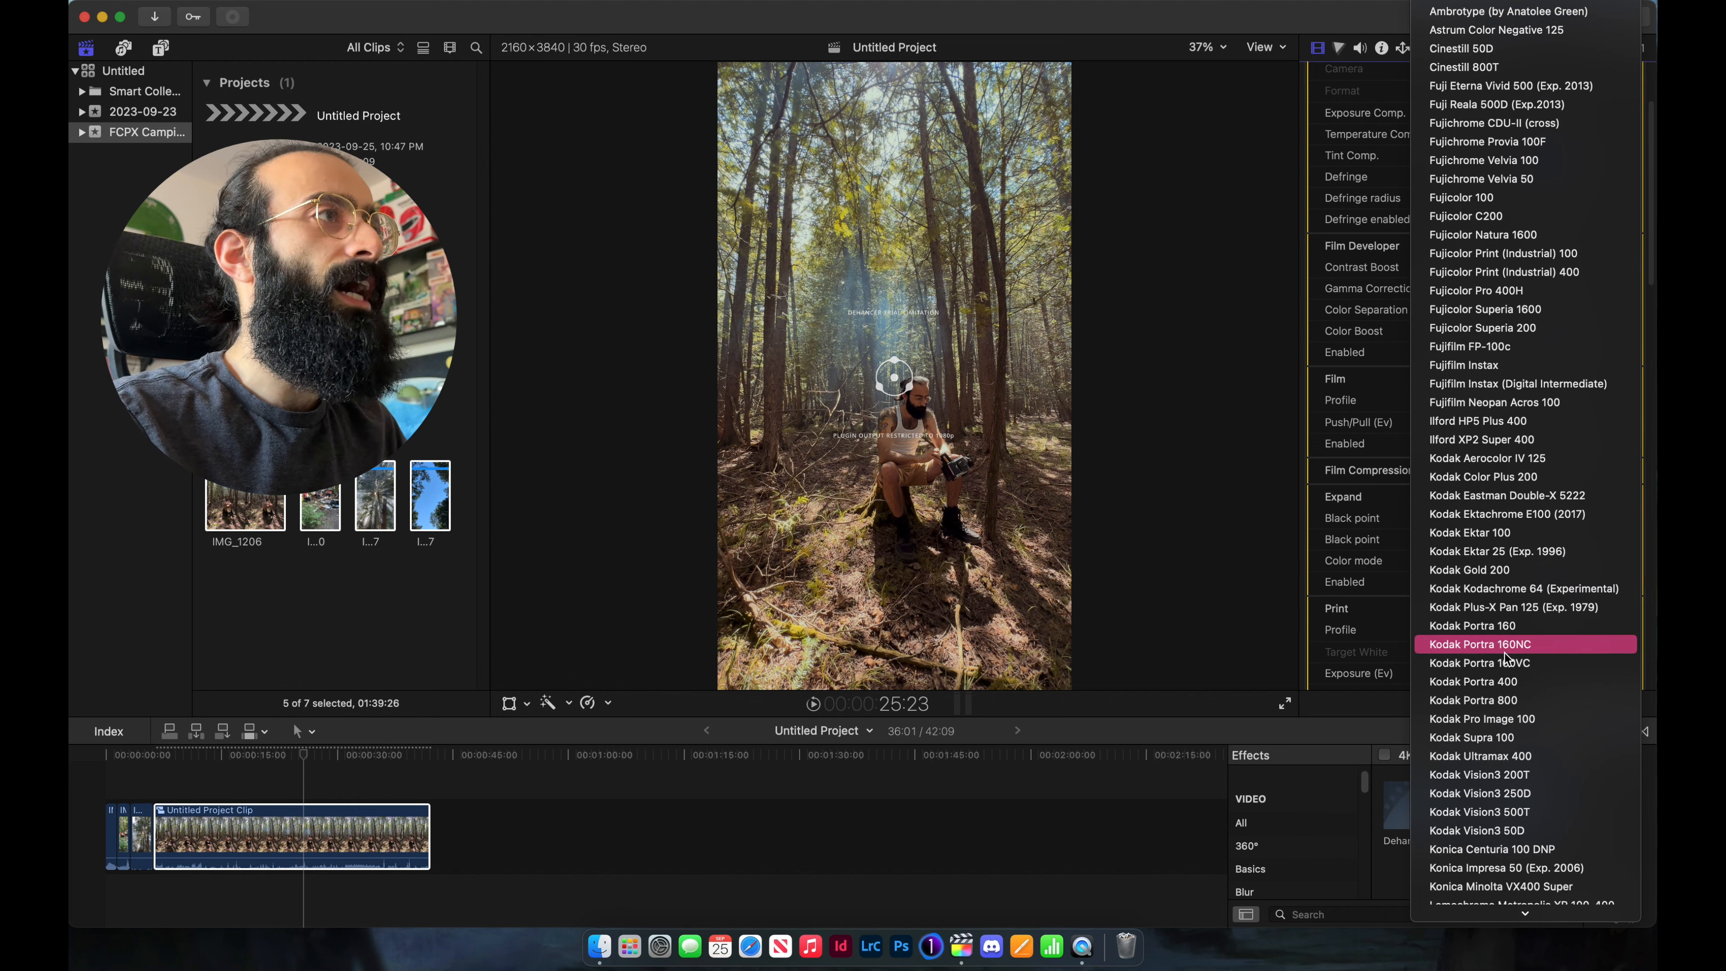
click(1506, 682)
click(1475, 404)
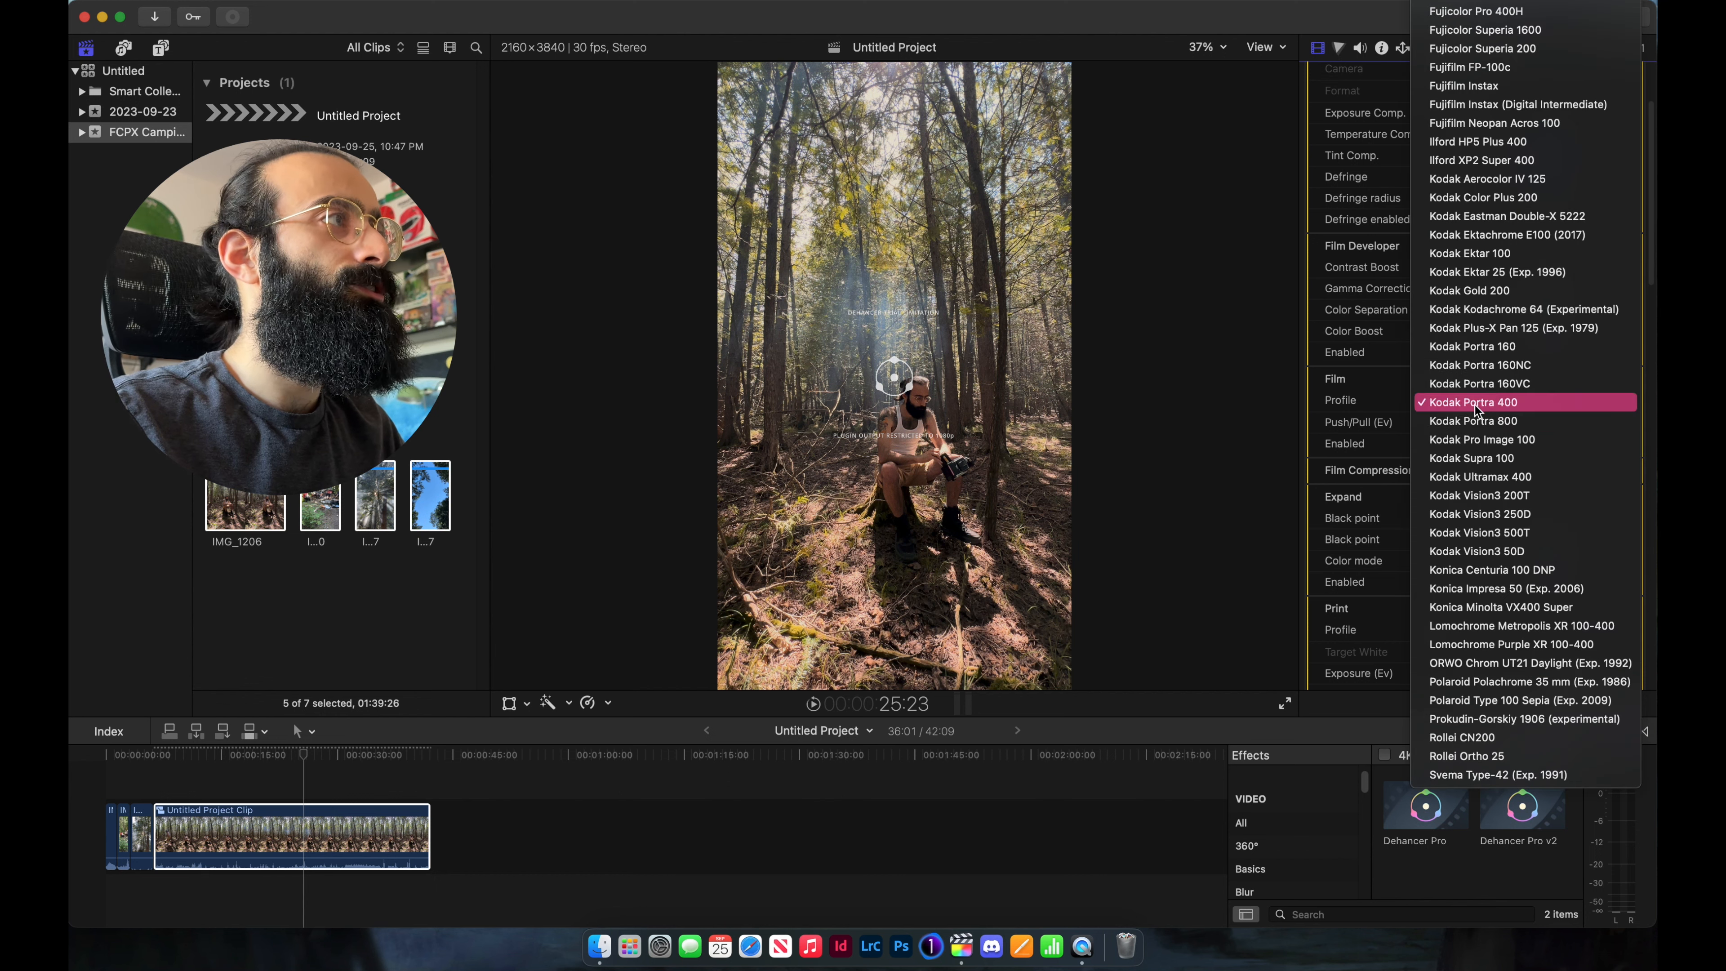
click(1479, 420)
click(1470, 402)
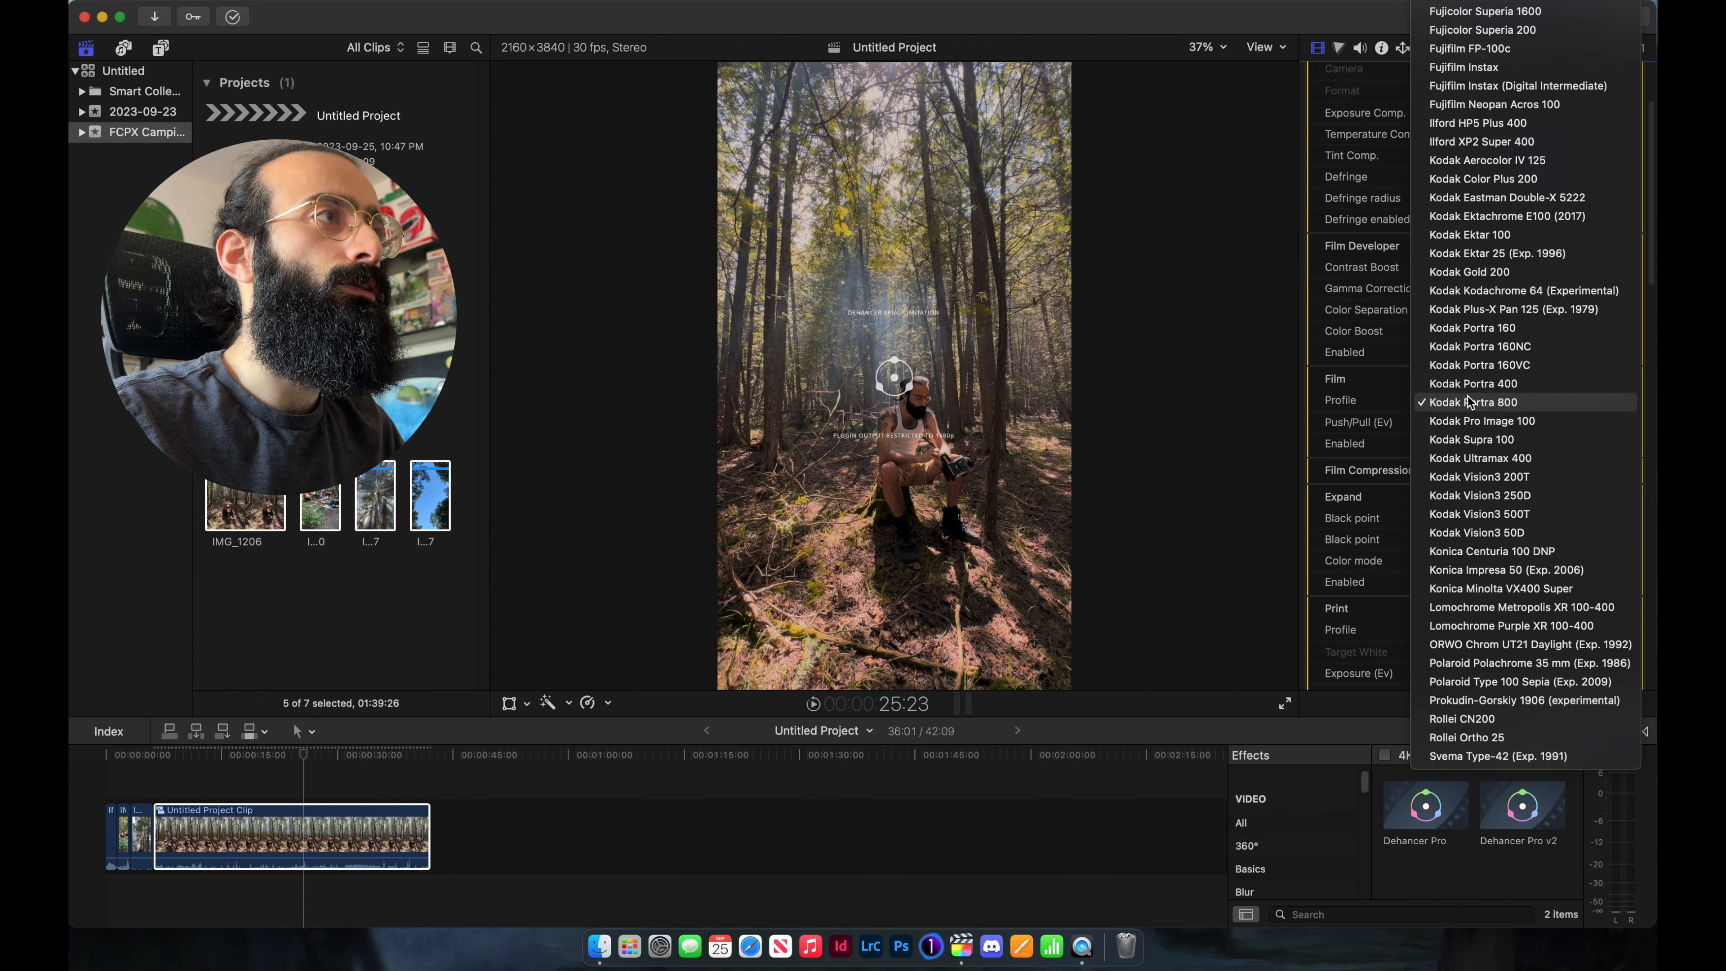
click(1466, 425)
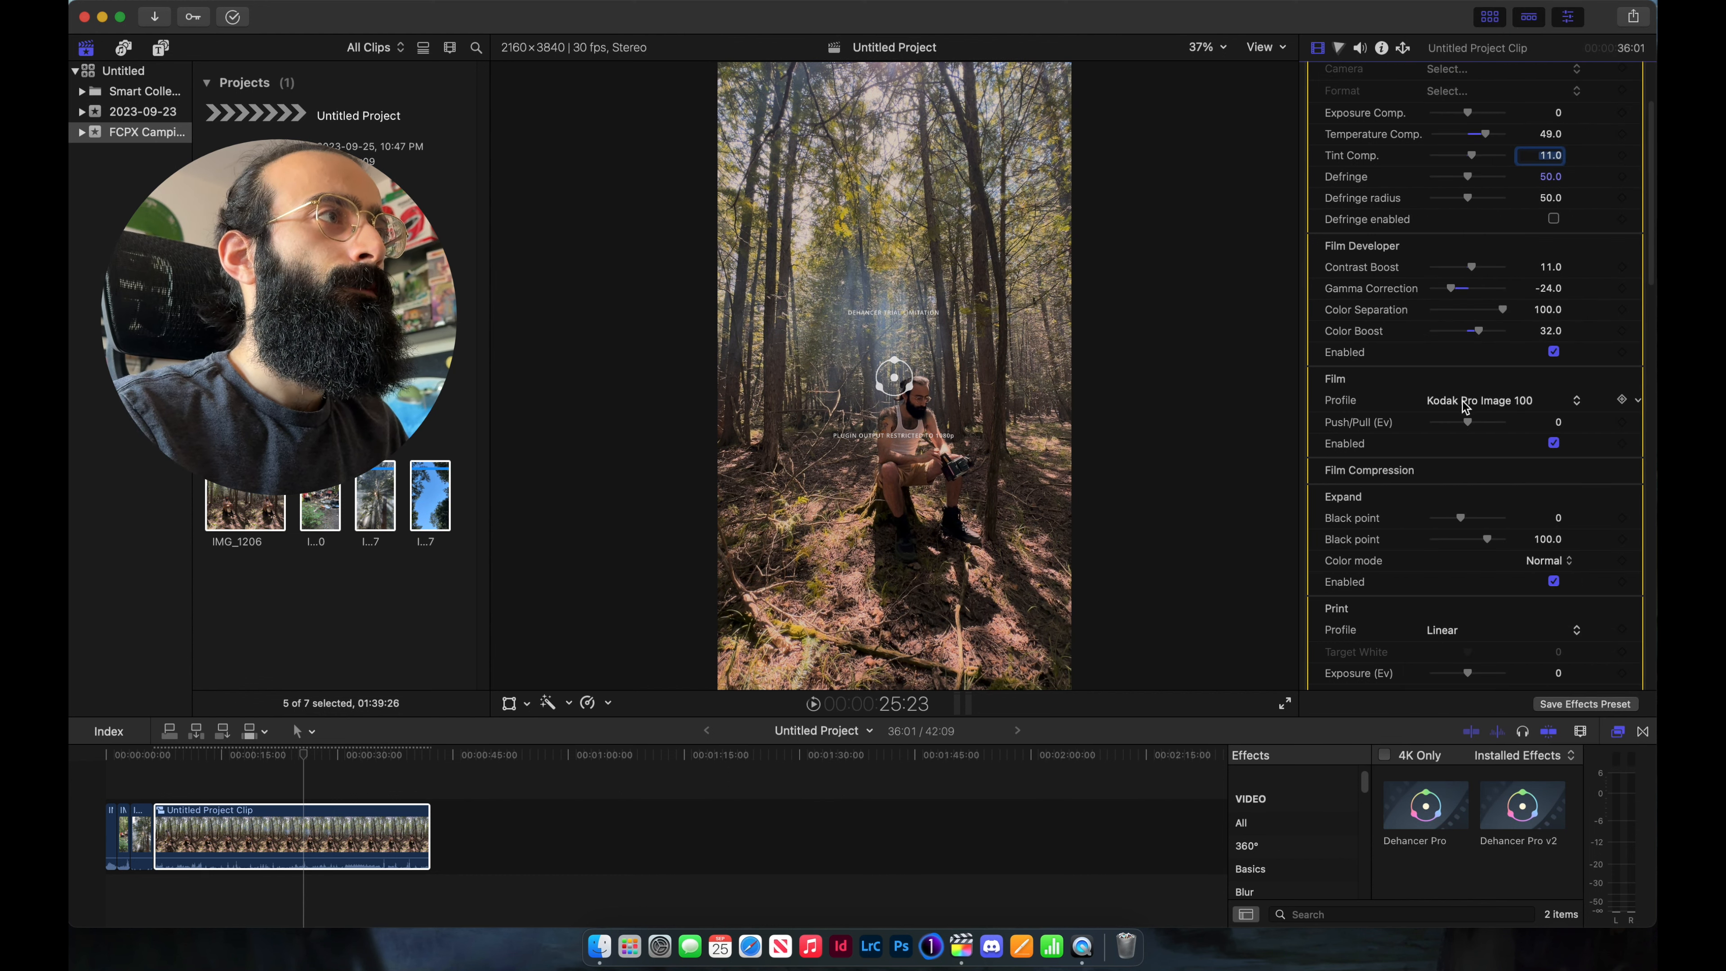
click(1465, 406)
scroll(1465, 405, up, 8)
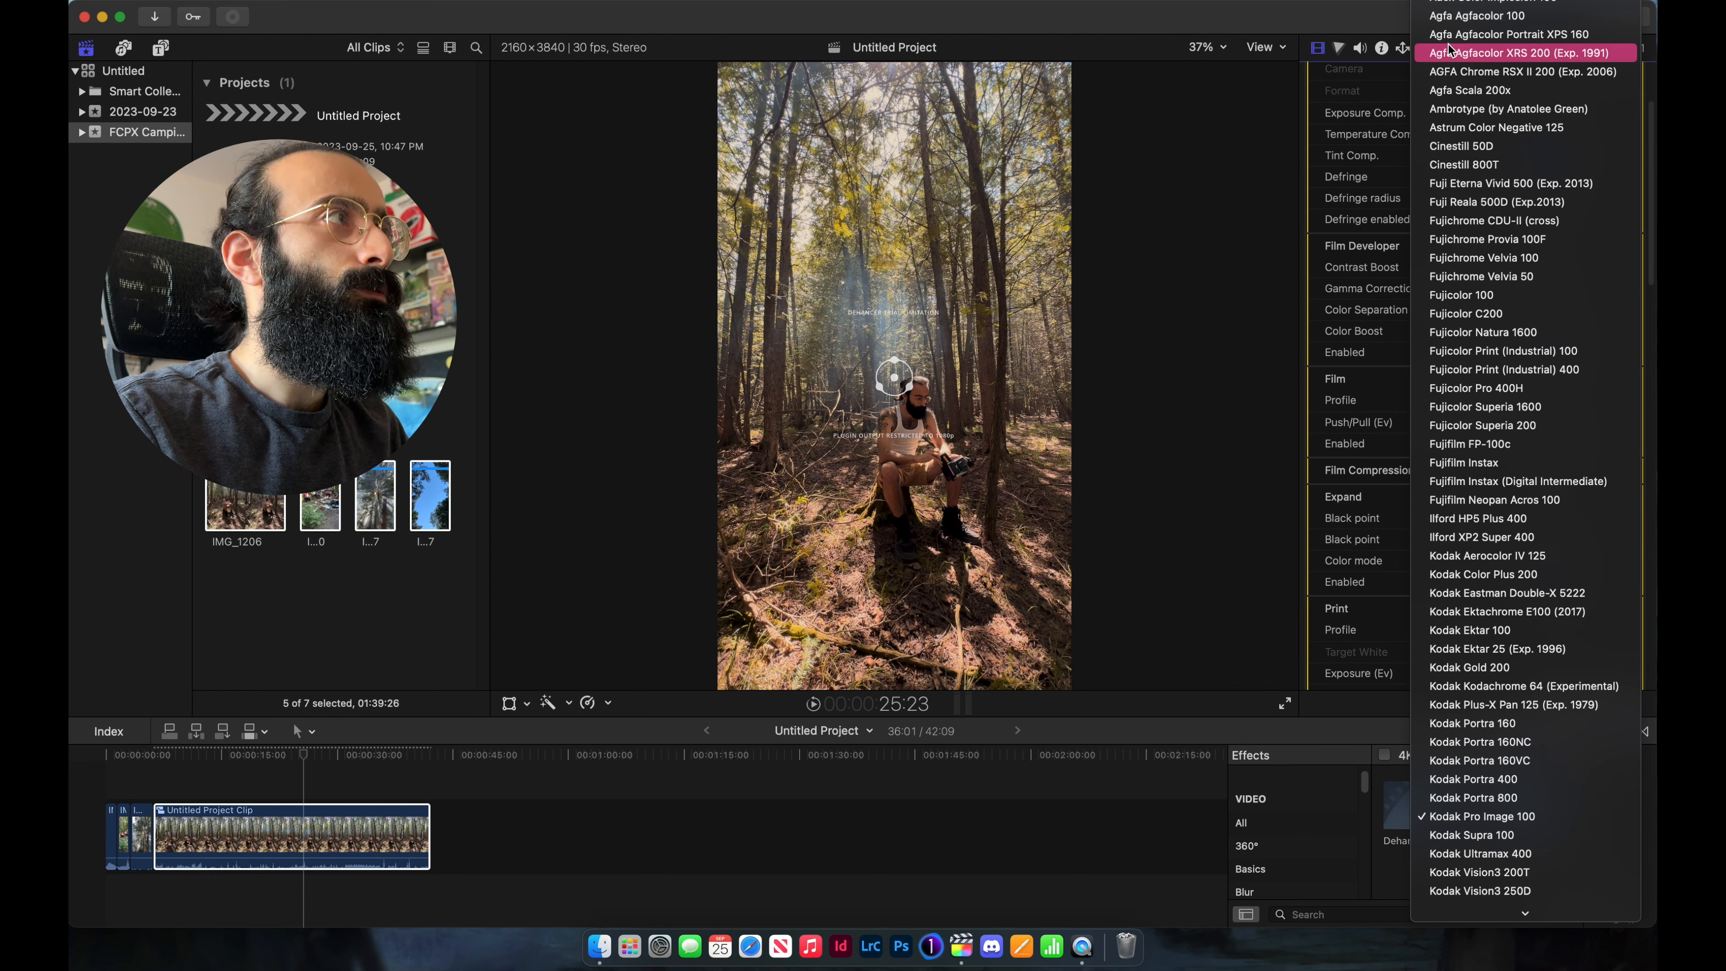
click(1446, 23)
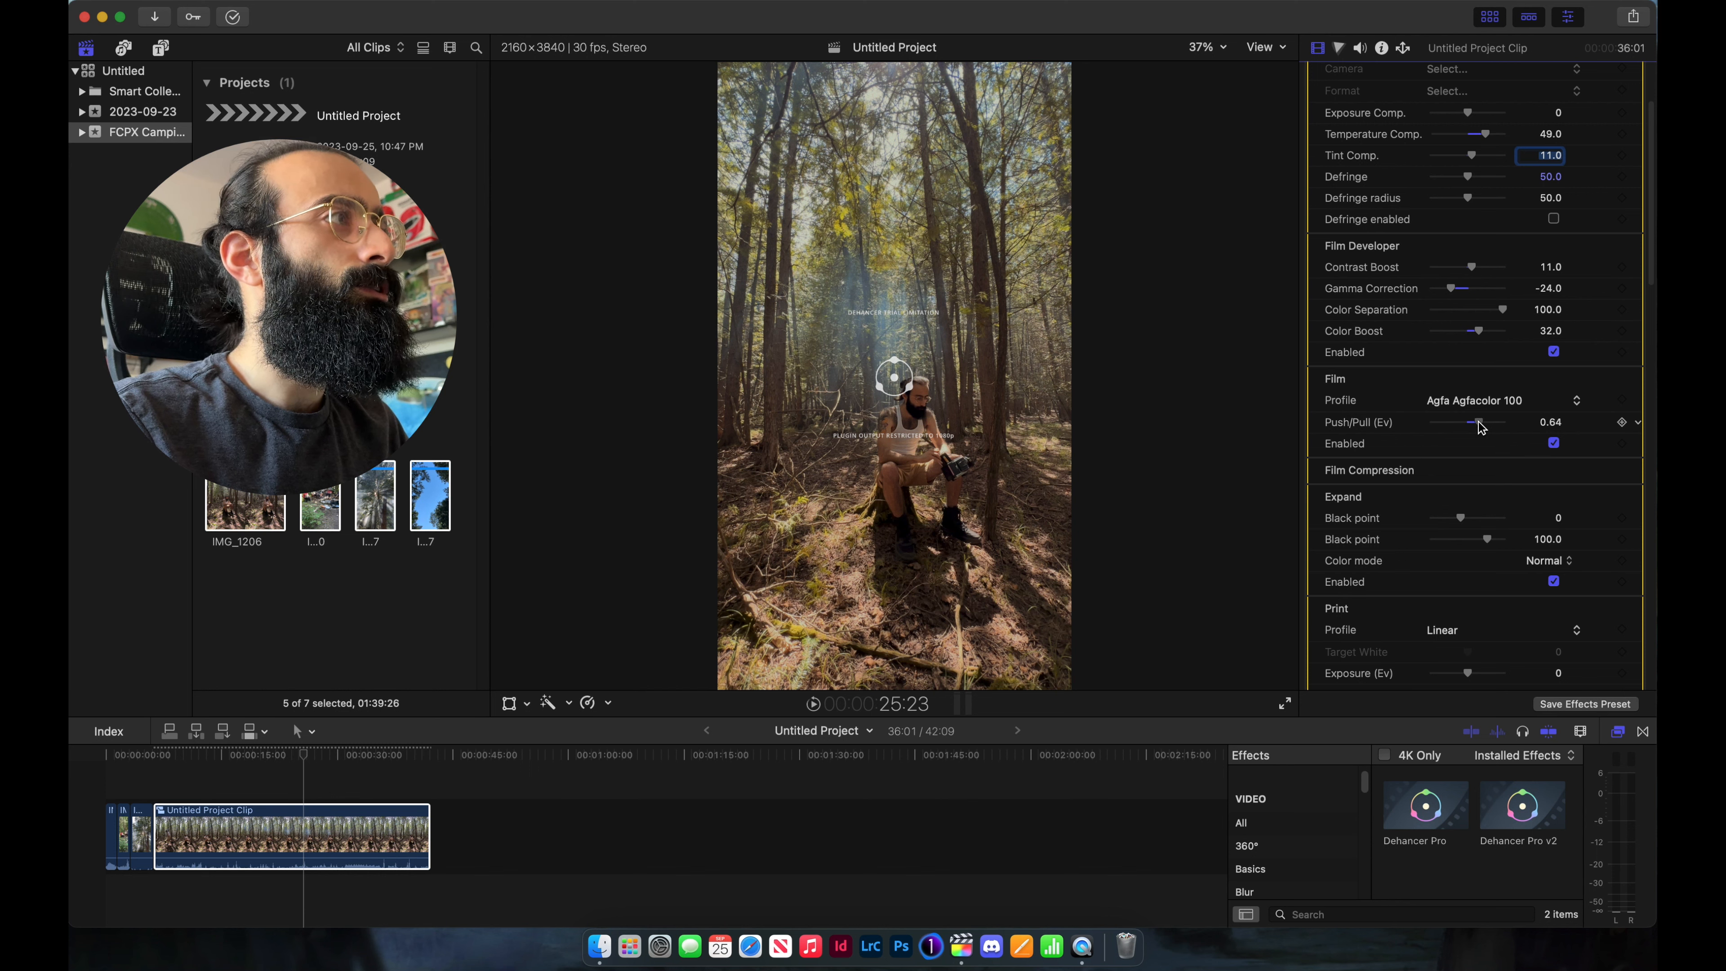
- Set the Film Compression Impact to 26 and its White Point to 120
scroll(1481, 425, down, 3)
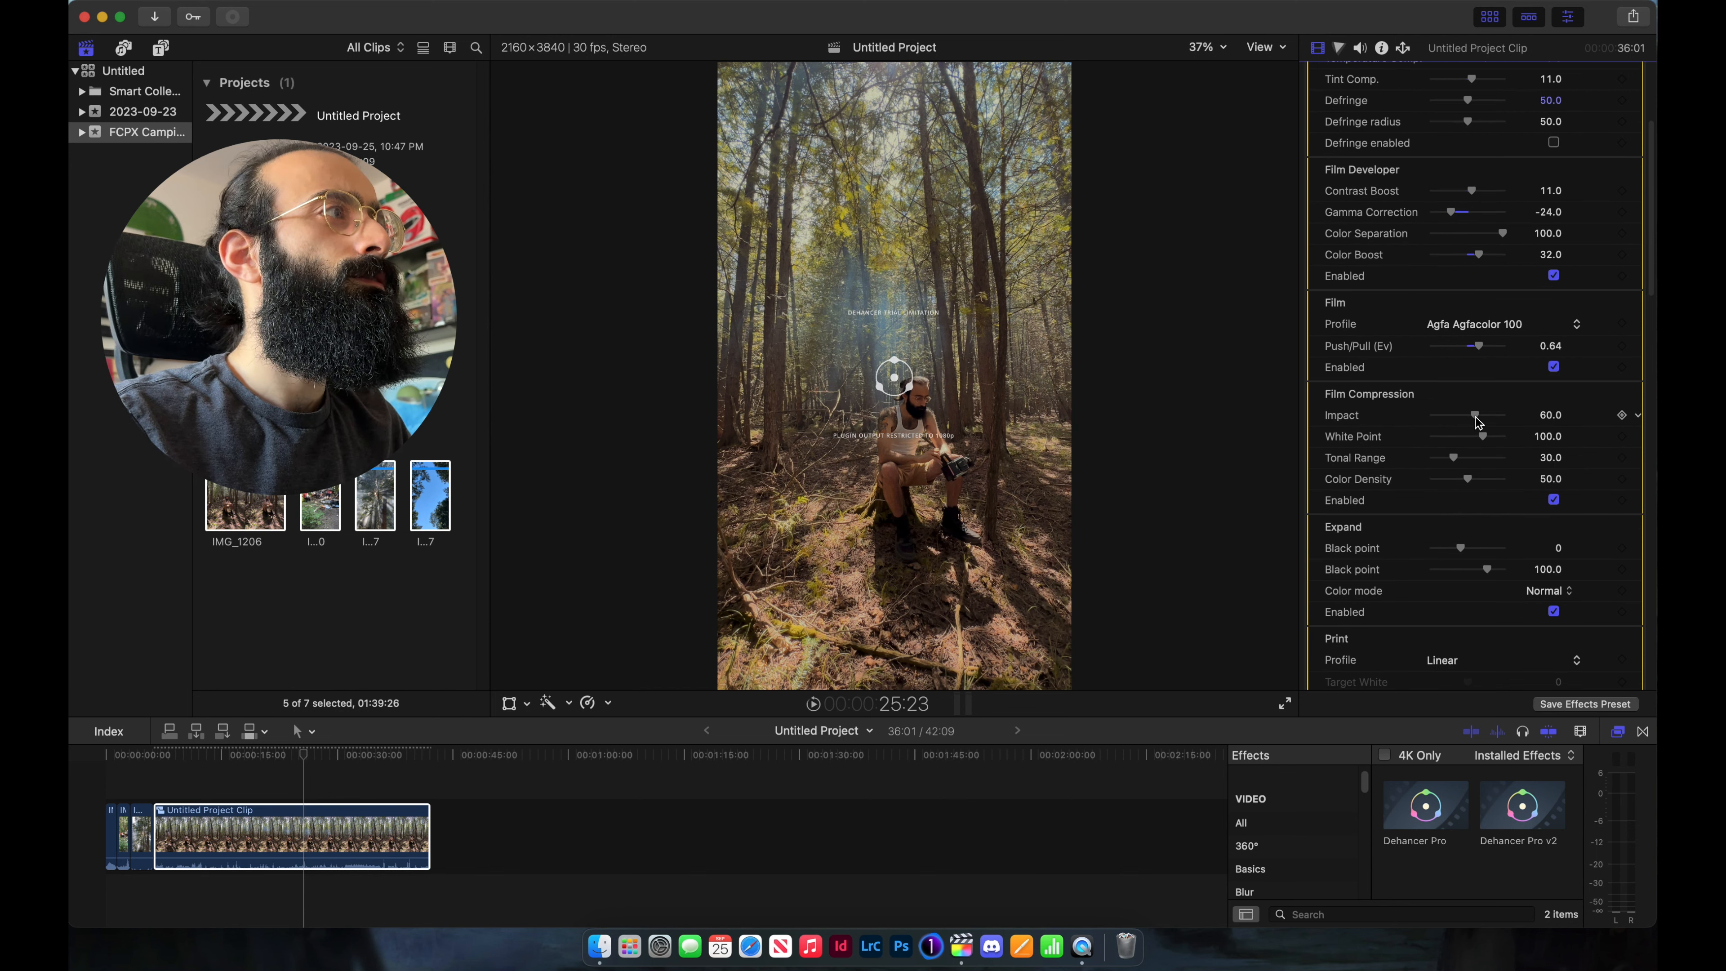
drag(1477, 417, 1422, 423)
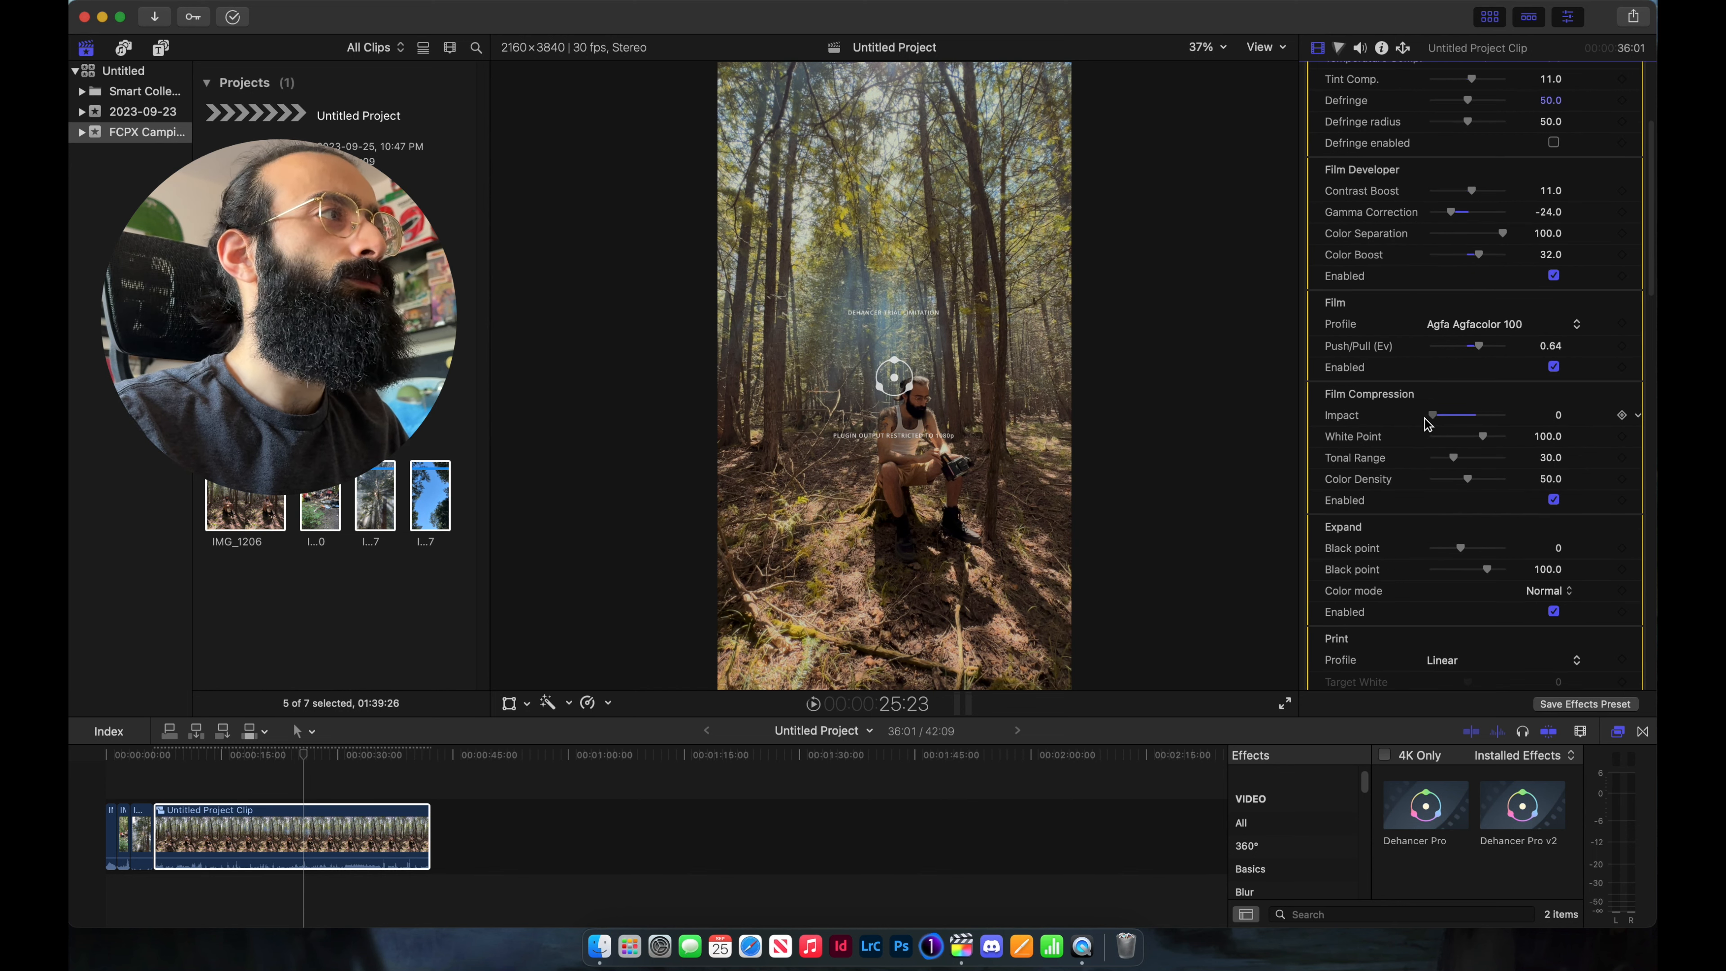
mouse_move(1454, 418)
mouse_down()
mouse_move(1487, 416)
mouse_move(1470, 418)
mouse_up()
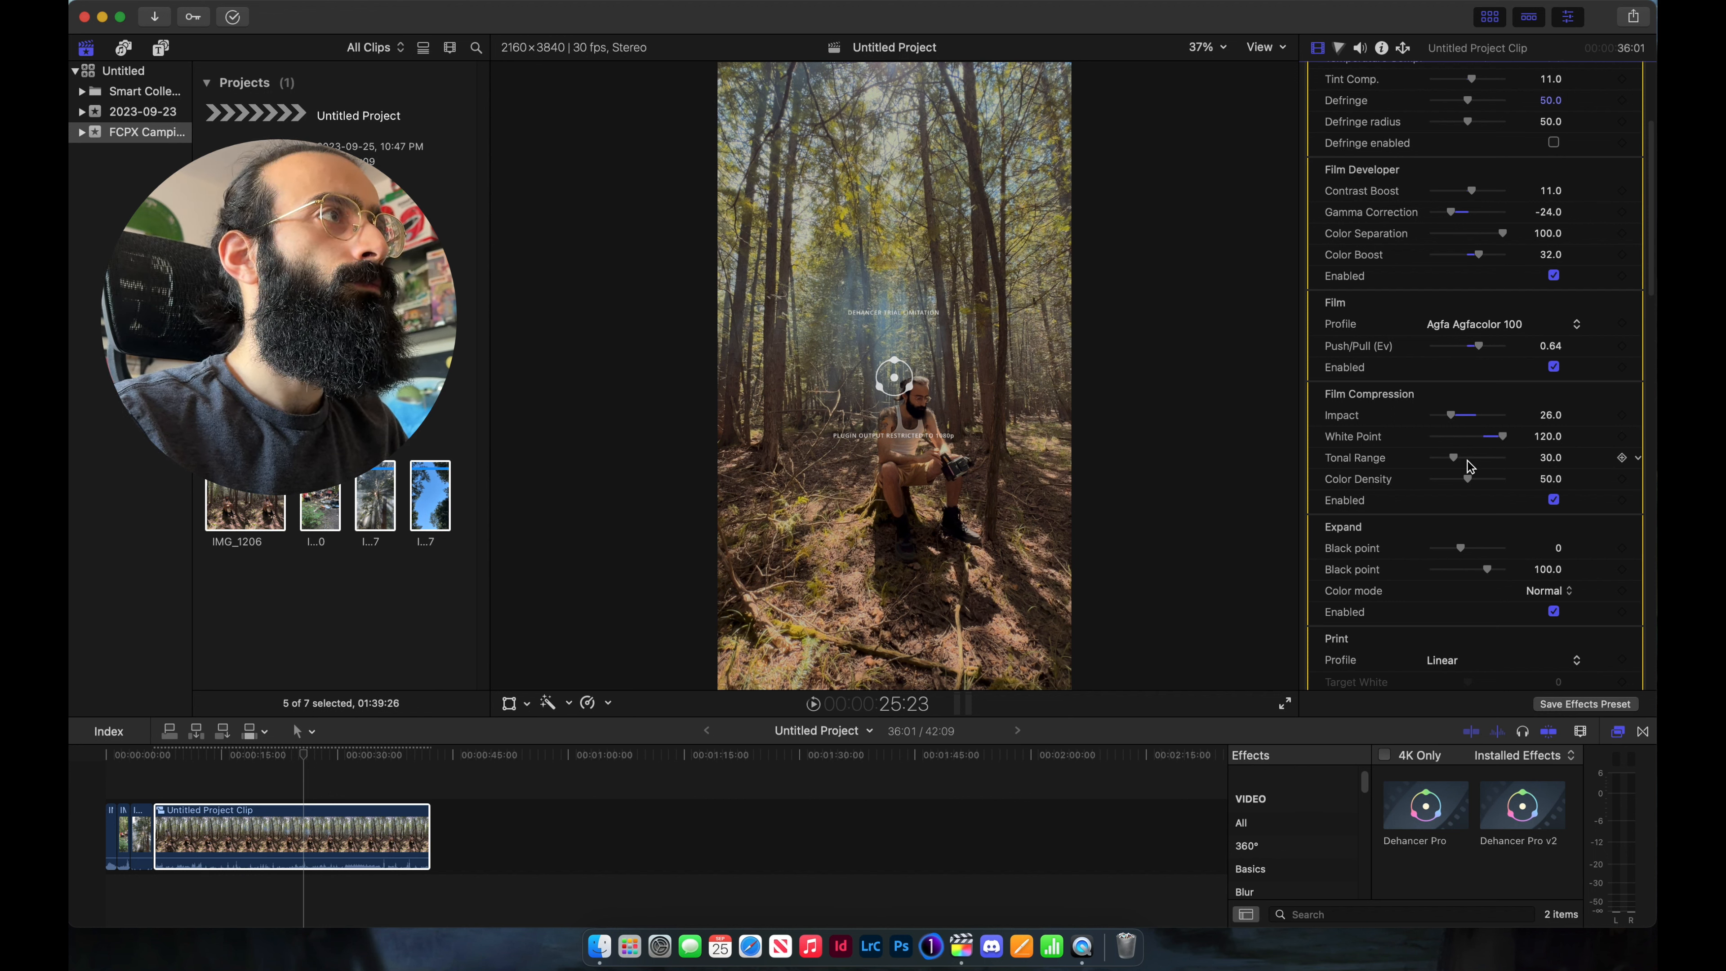
- Set the first Black point value in the Expand settings to -3
scroll(1479, 506, down, 2)
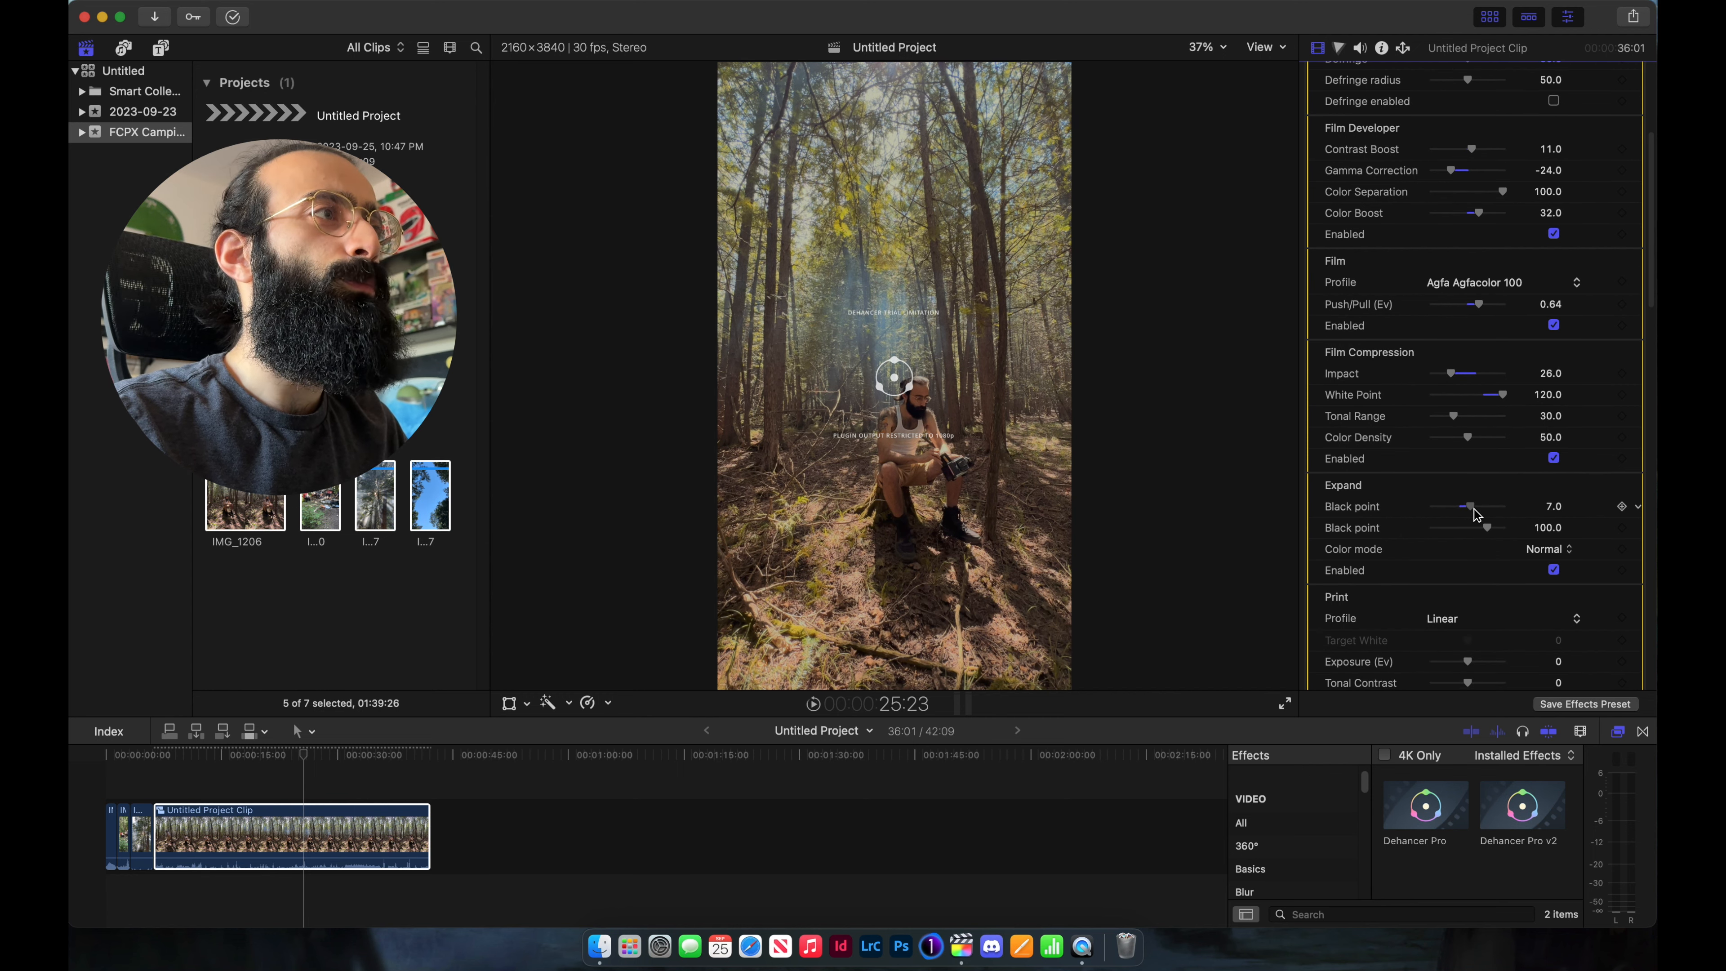
drag(1475, 515, 1456, 517)
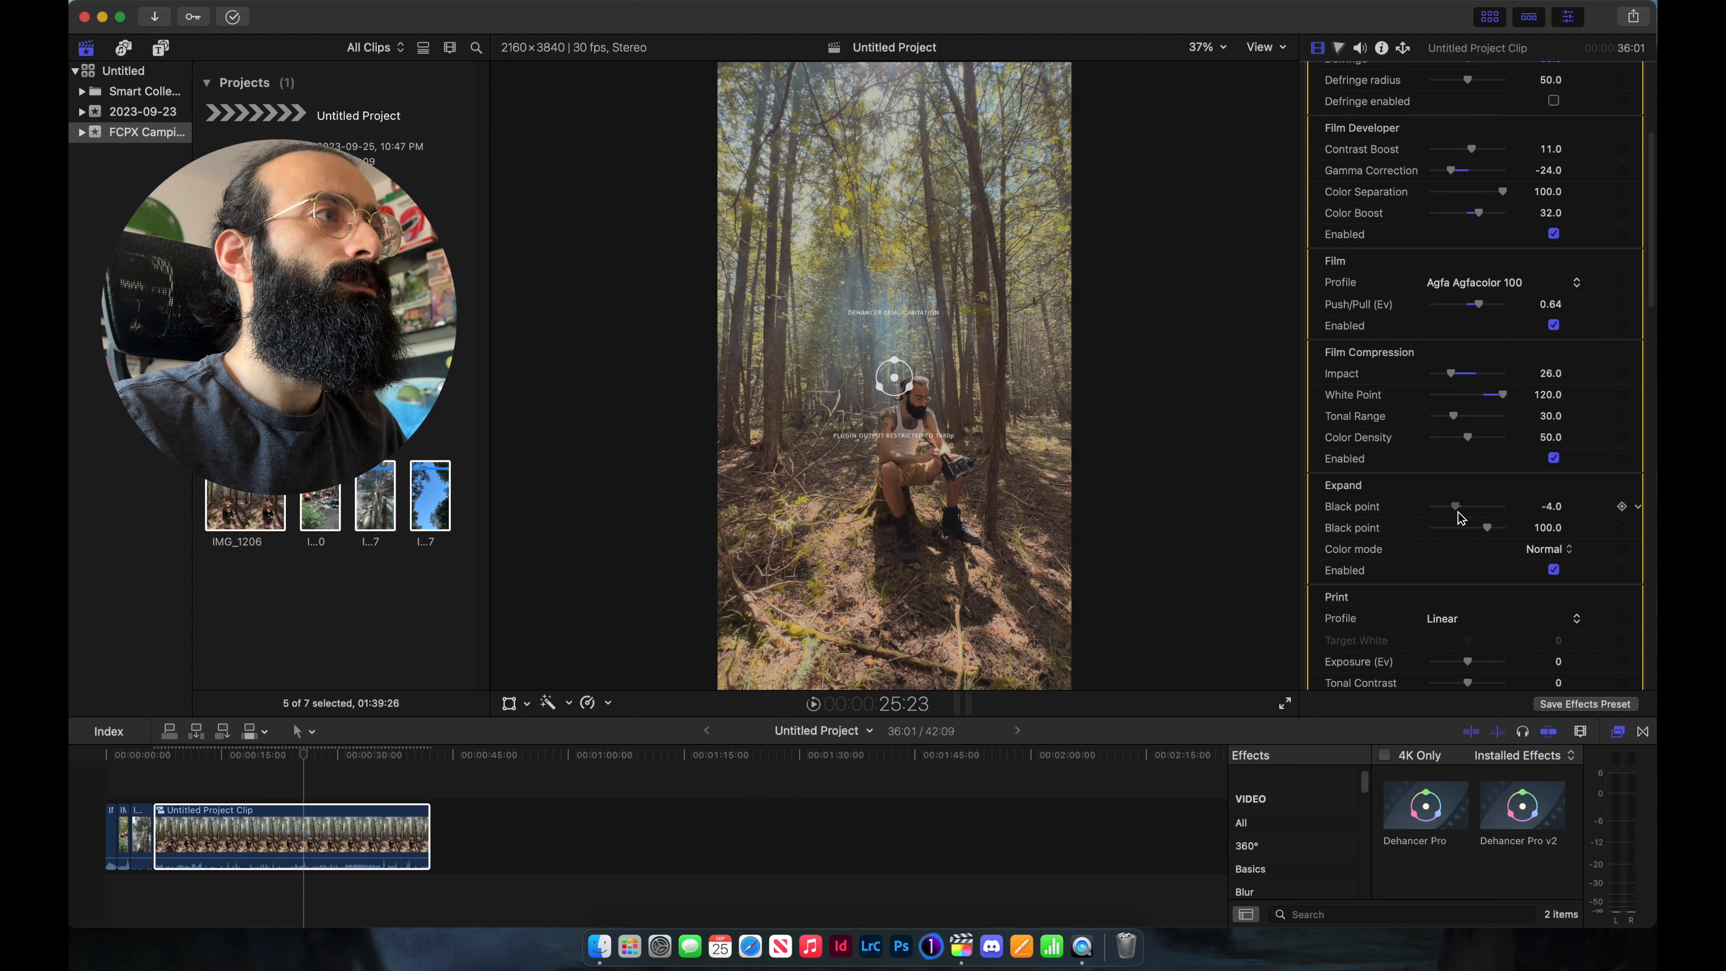
drag(1461, 517, 1463, 517)
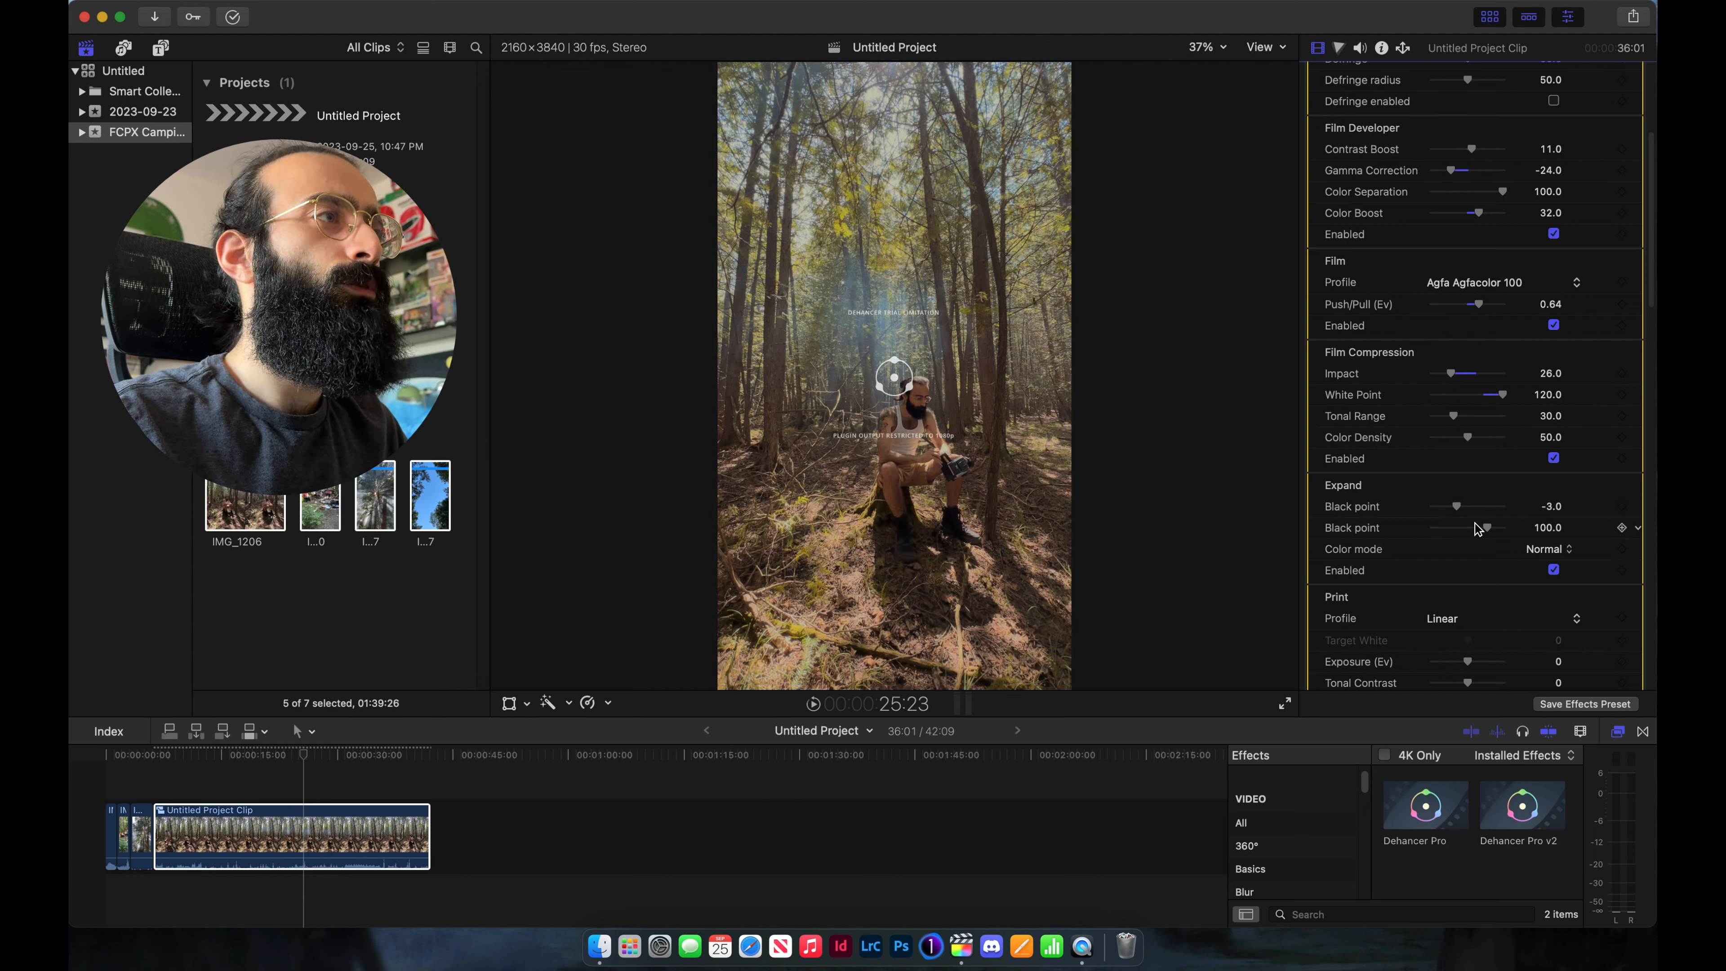
- Turn on the Halation mask mode and set the Halation profile to 65 mm / 70 nn No Remjet
scroll(1479, 529, down, 10)
click(1554, 316)
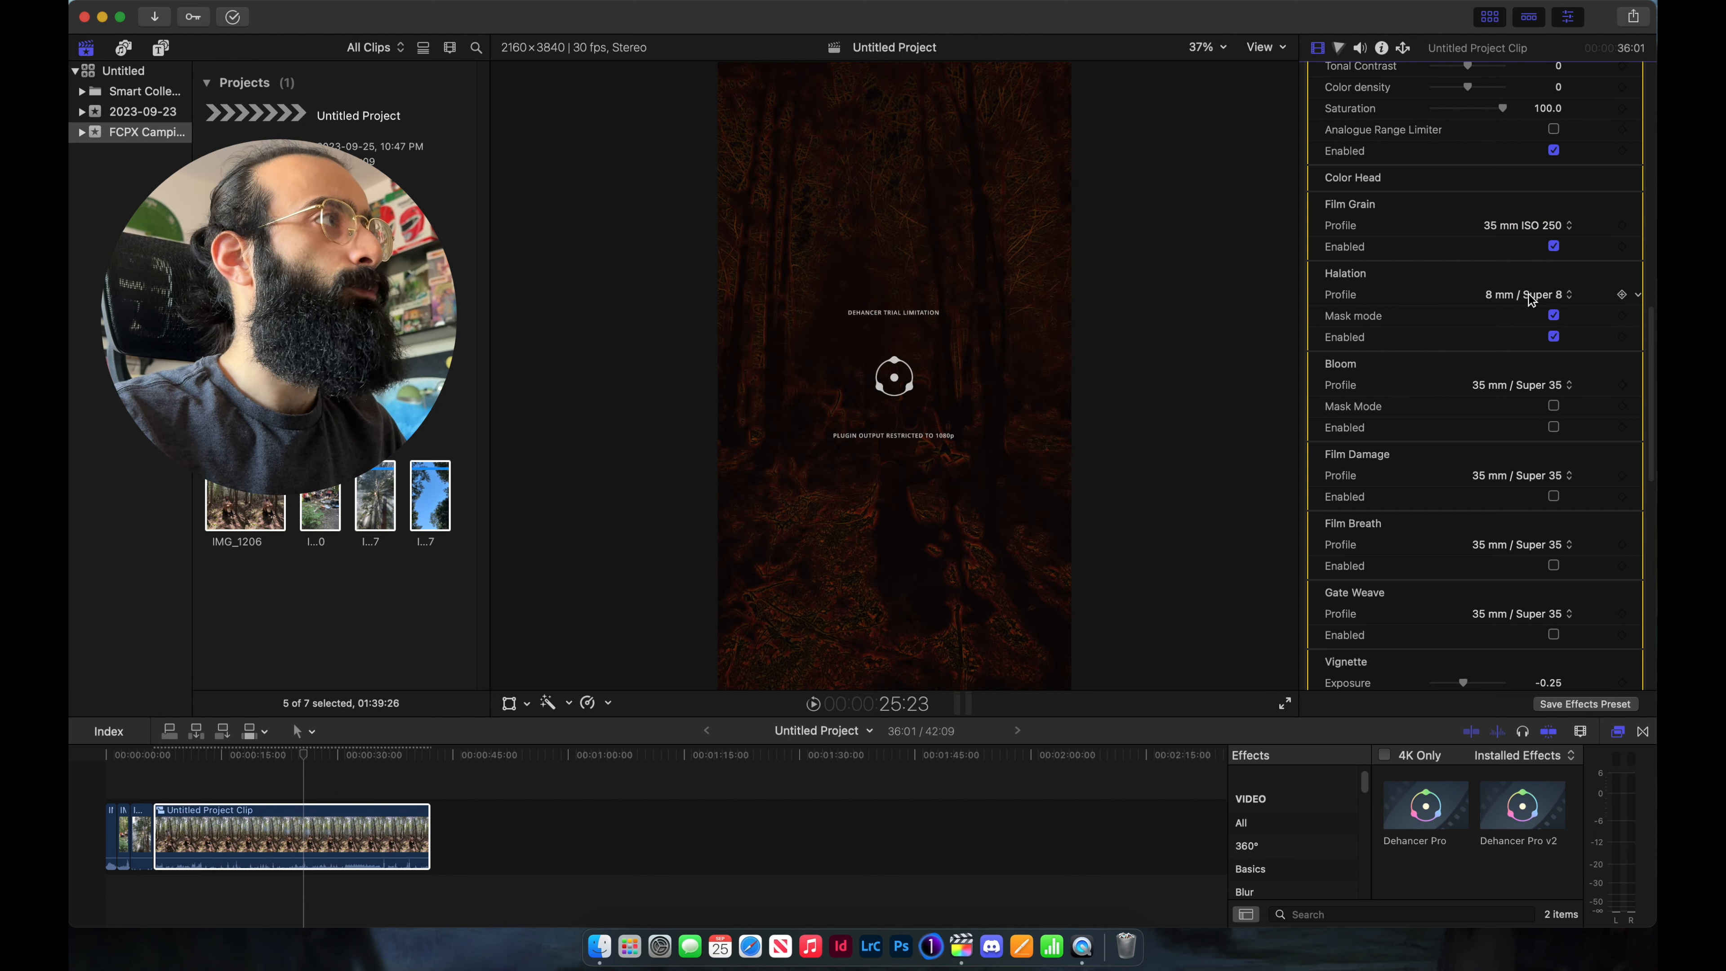
click(1530, 298)
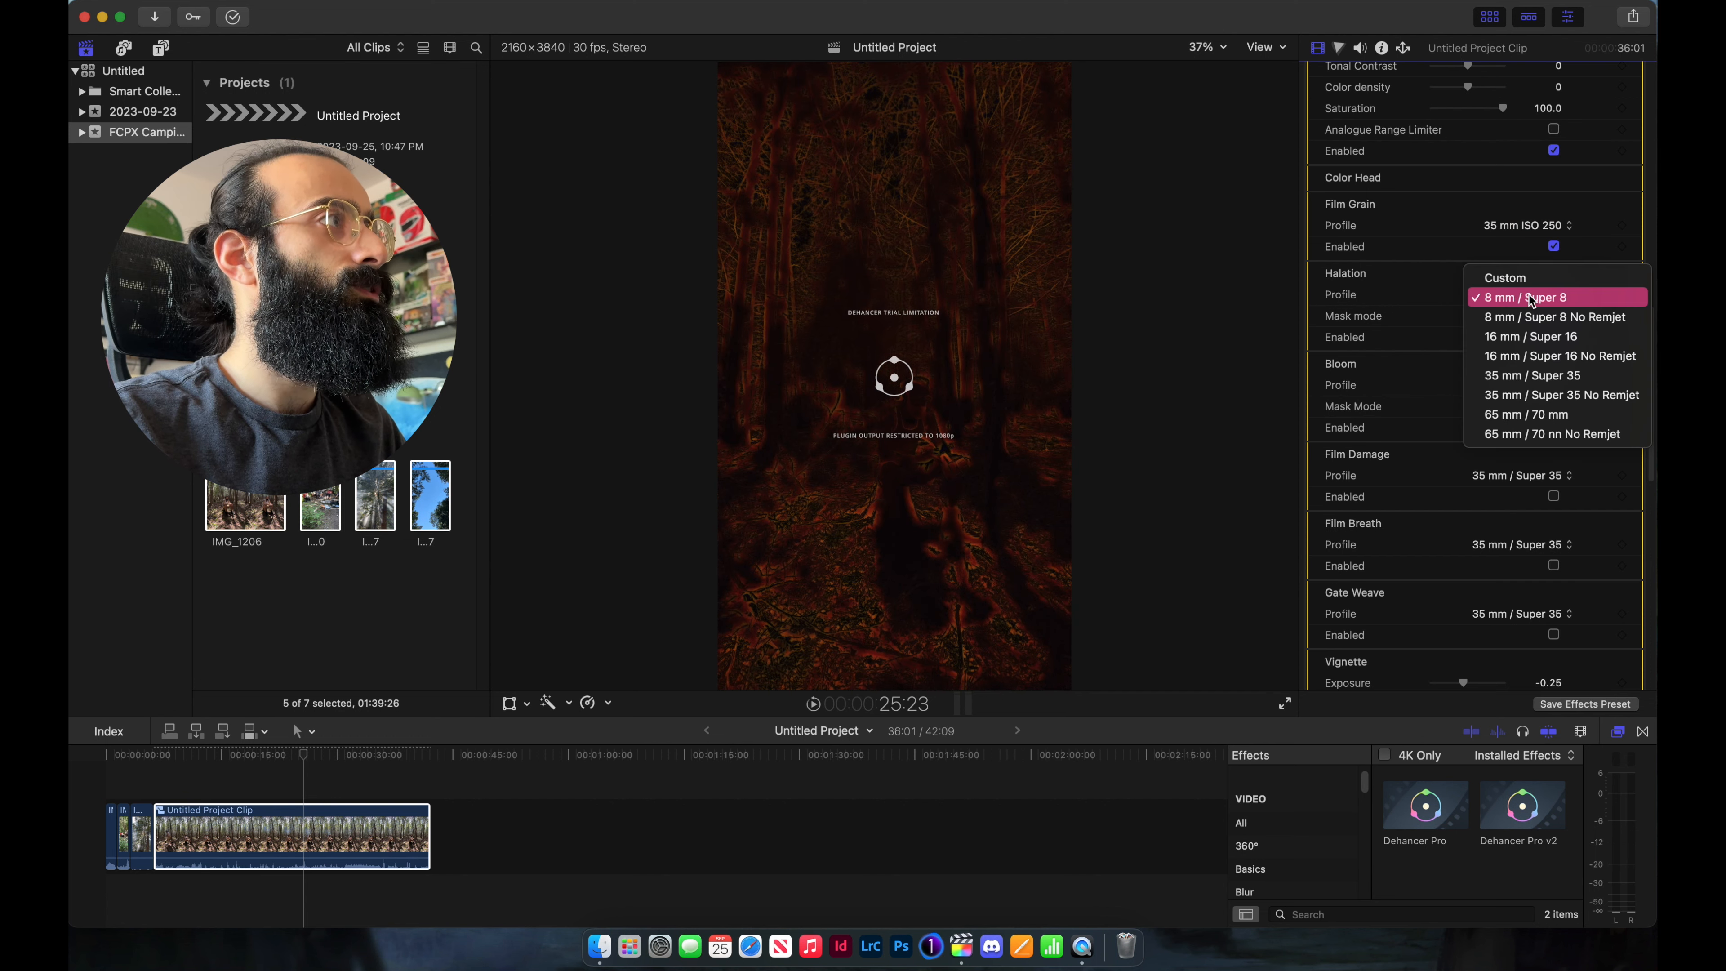
click(1521, 436)
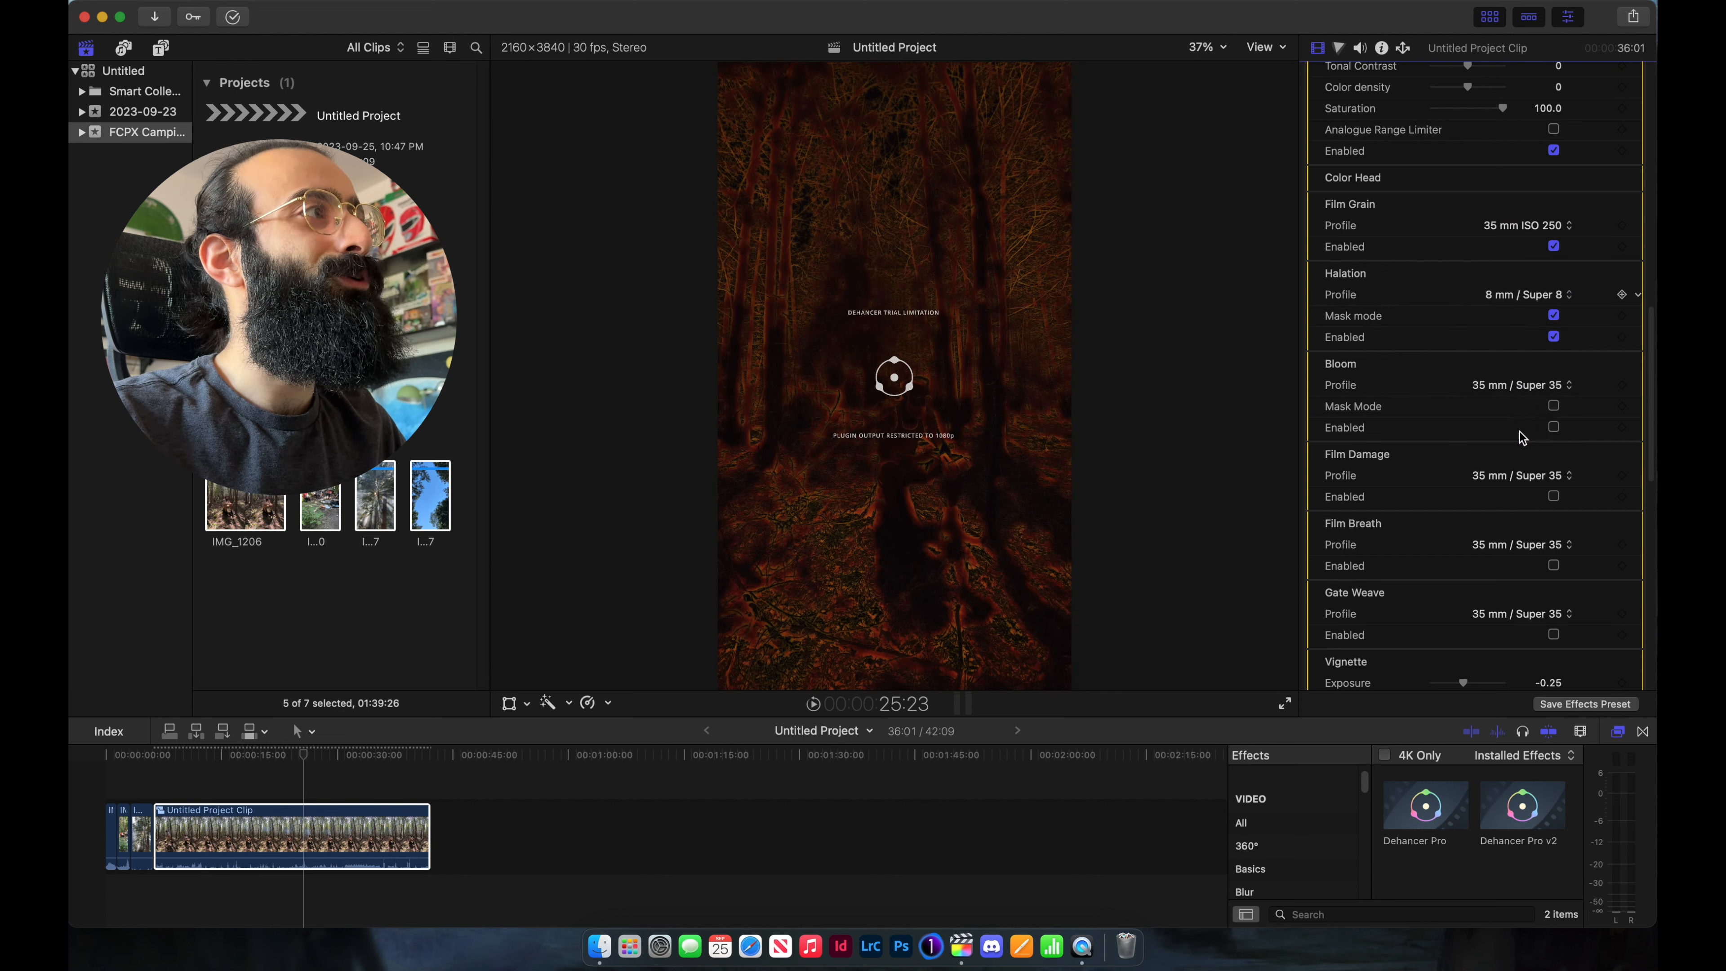
- Compare the image with Halation disabled and enabled, and turn off its mask mode
click(1553, 337)
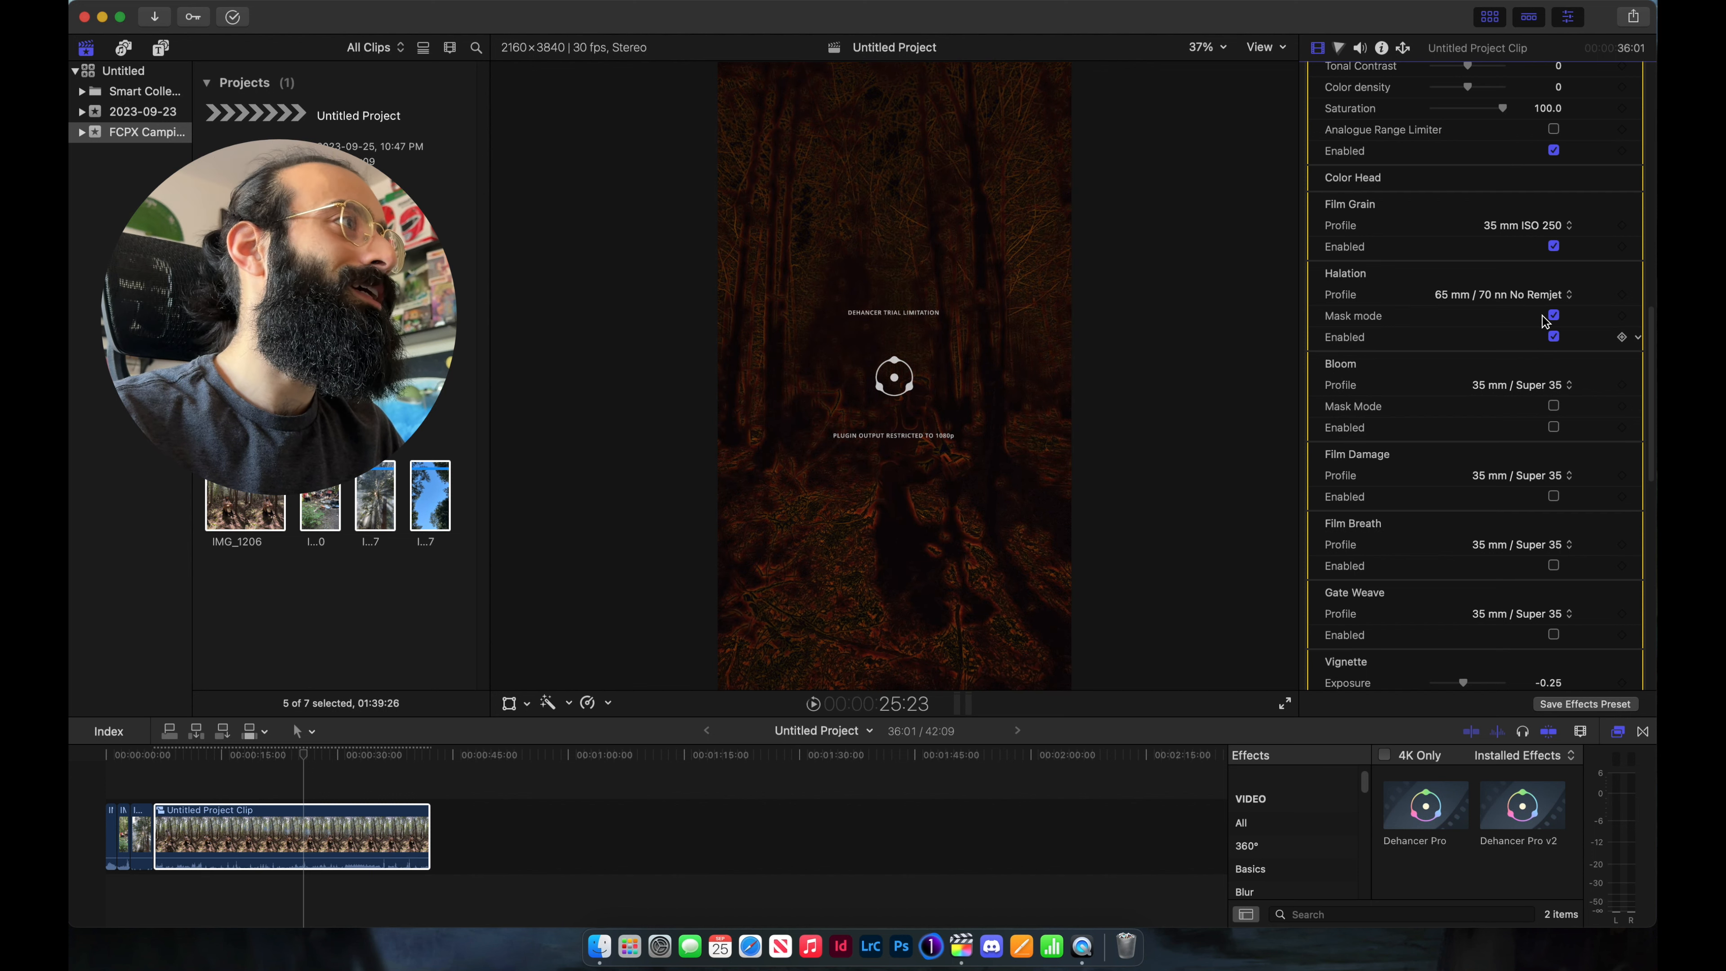
click(1554, 337)
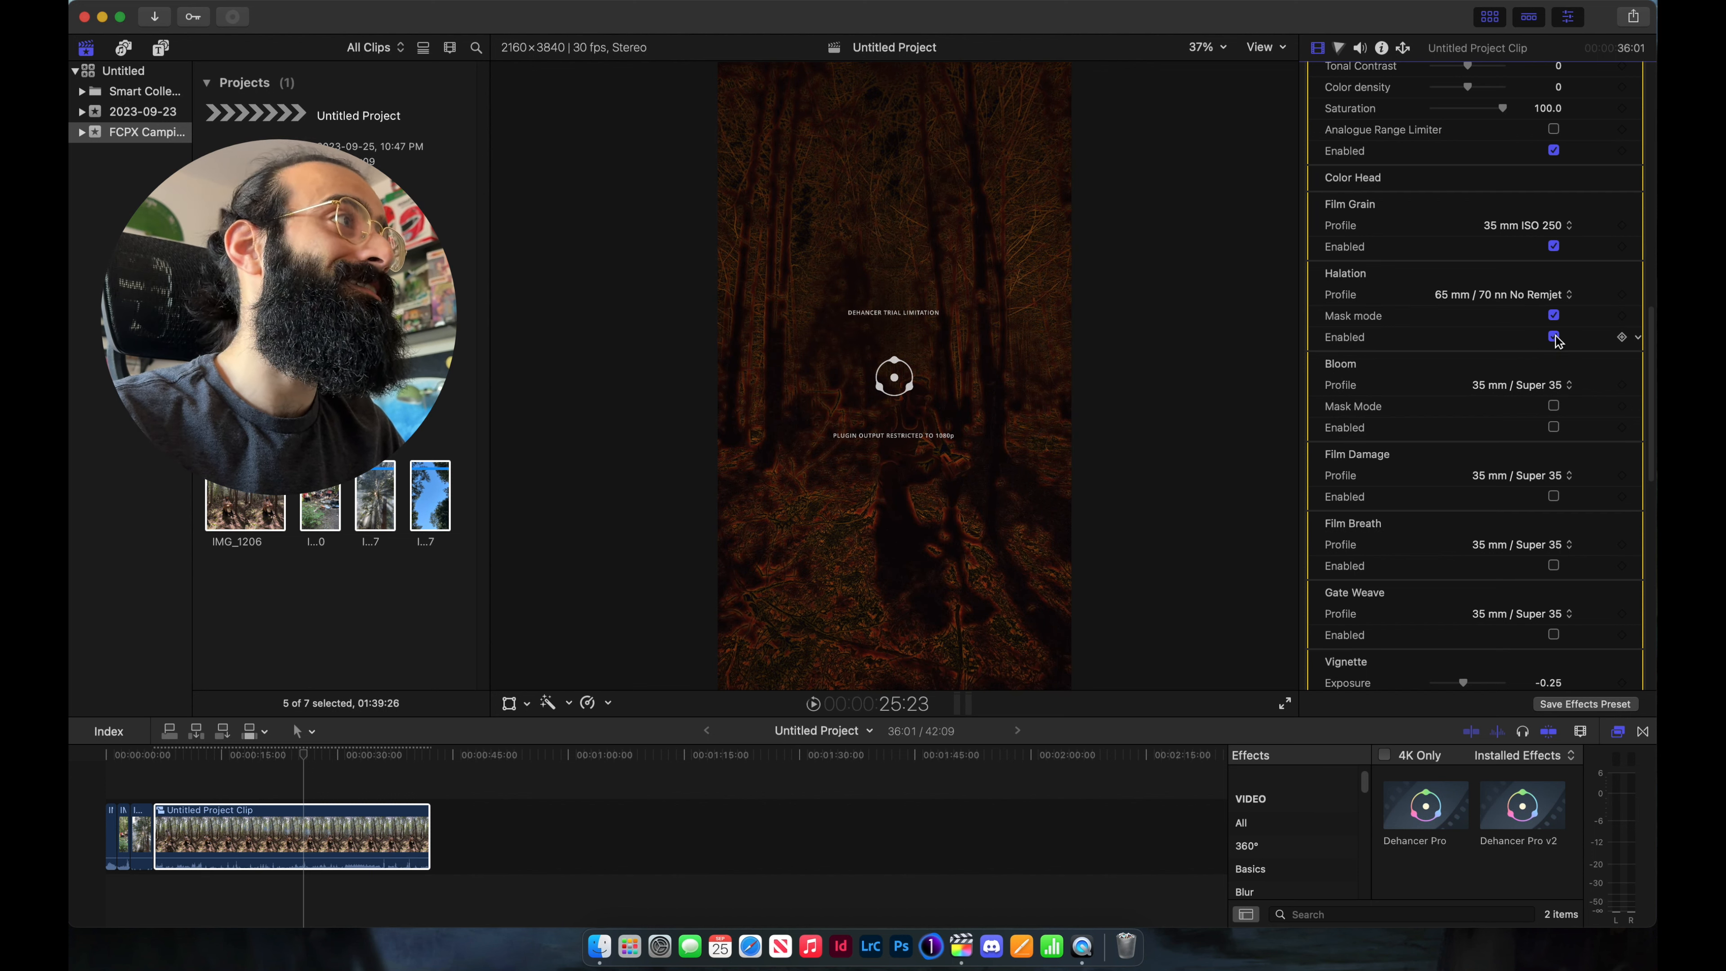
click(1554, 337)
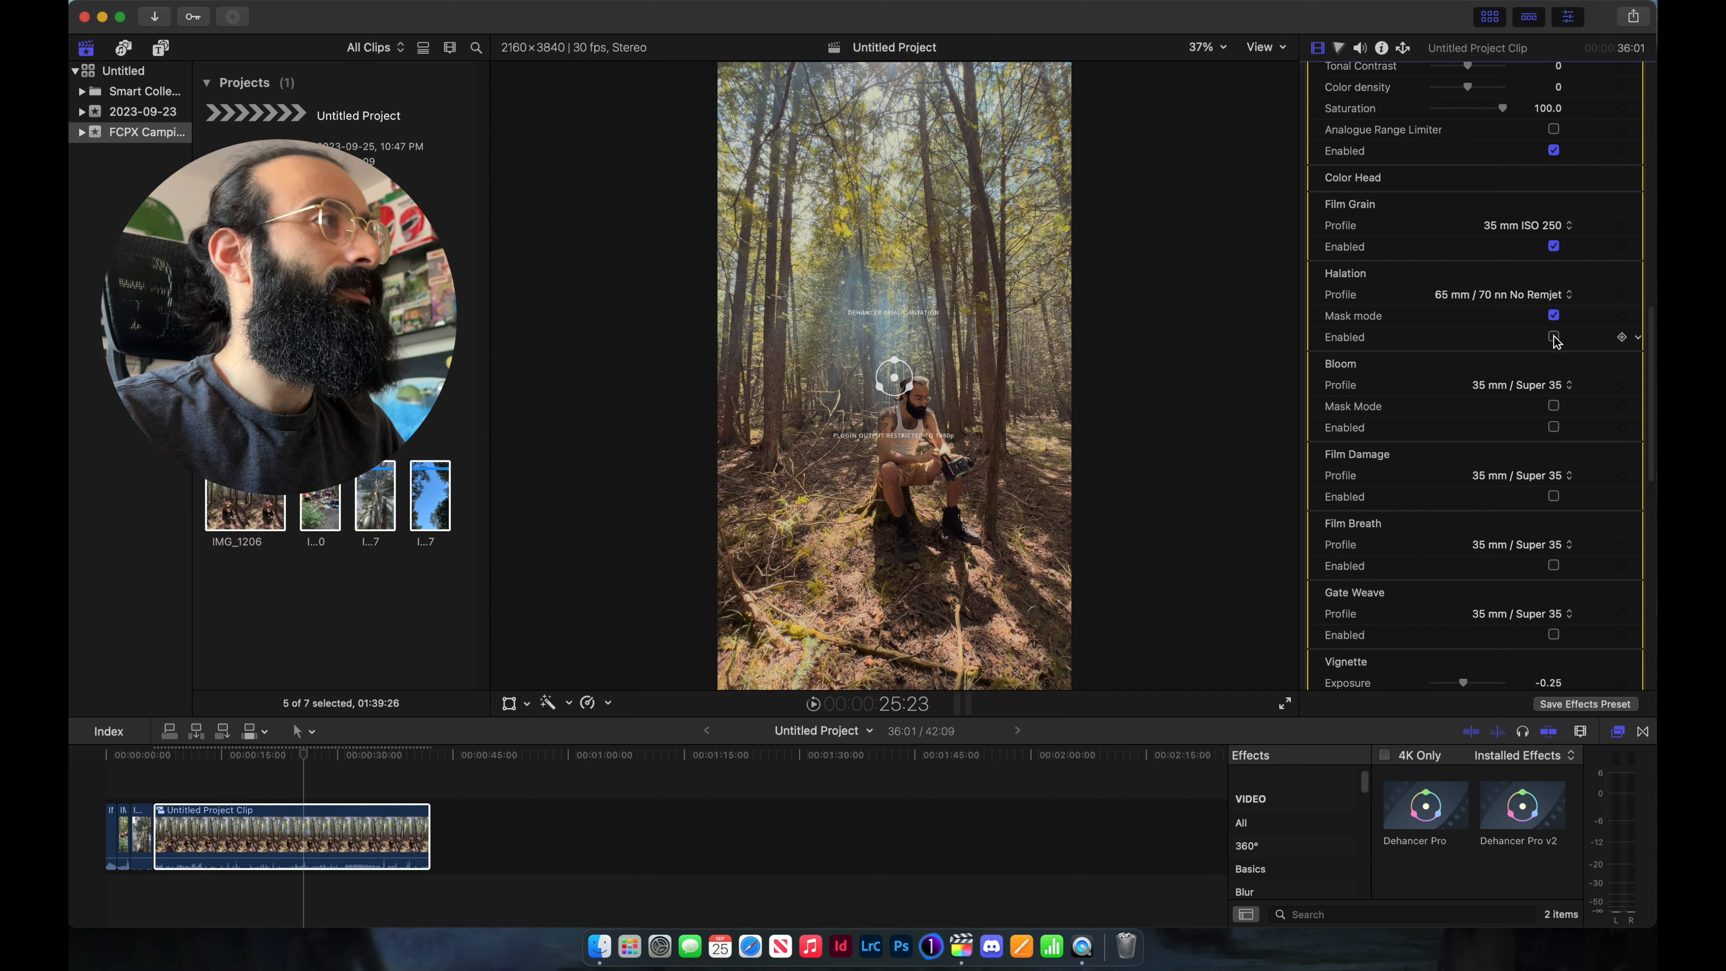
click(1554, 337)
click(1555, 317)
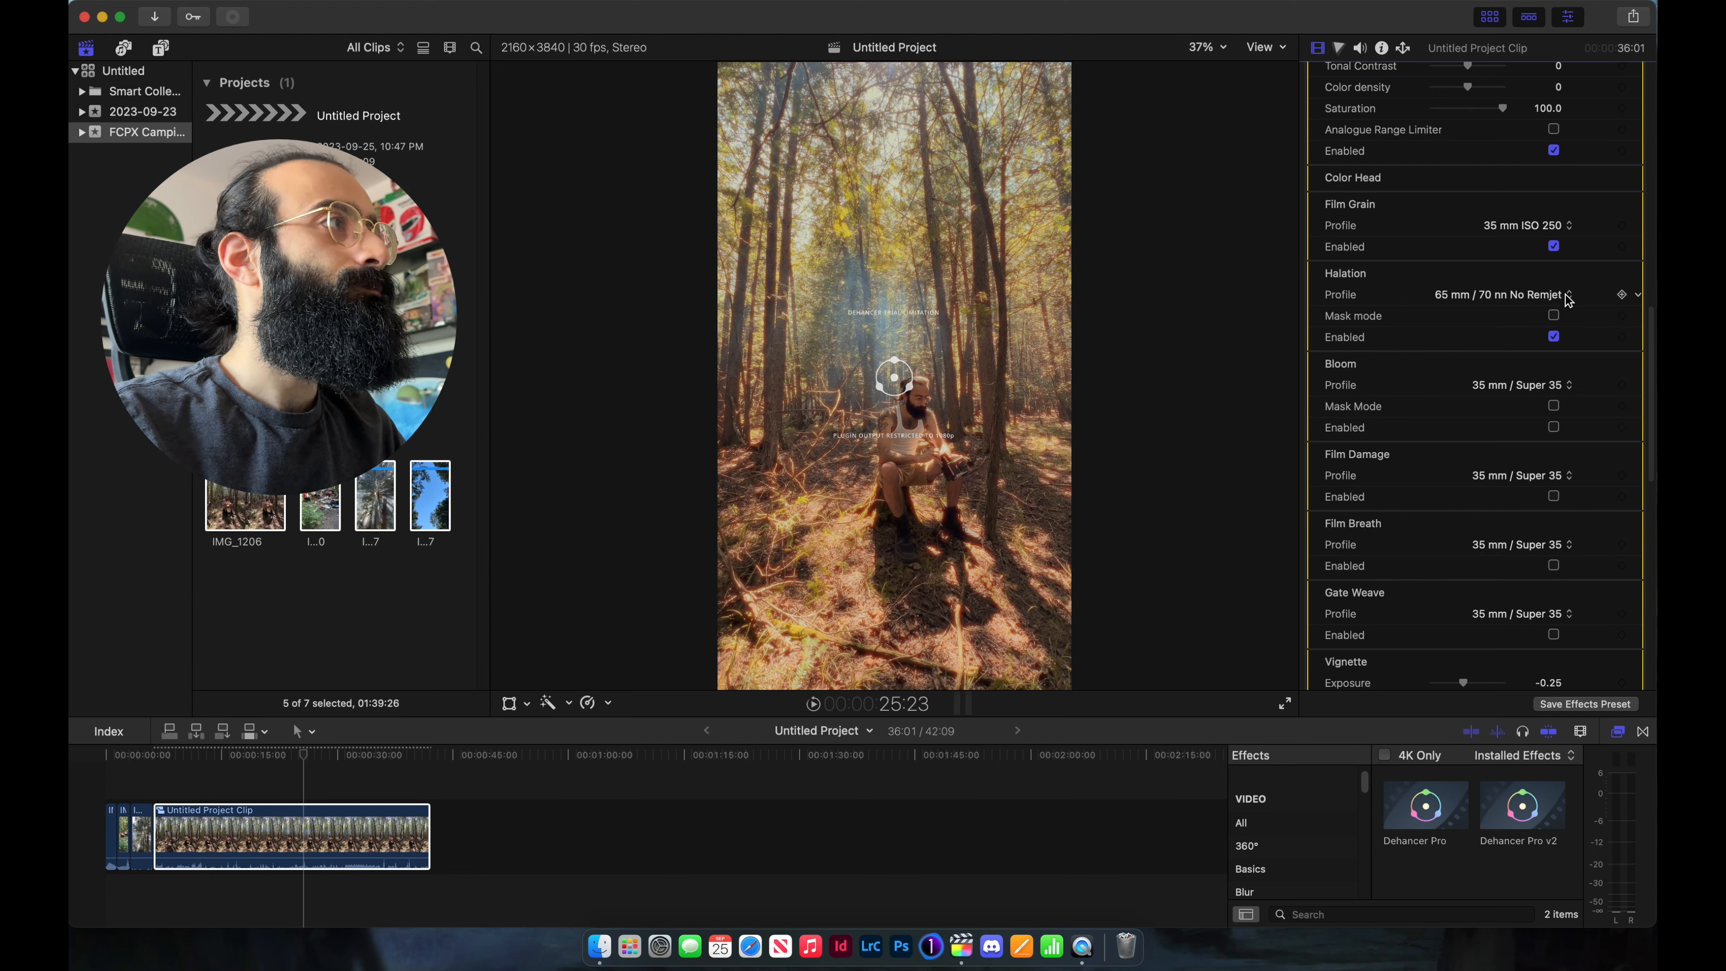
- Switch the Halation profile to Custom with a Source limiter of 61 and a Local diffusion of 4
click(1638, 295)
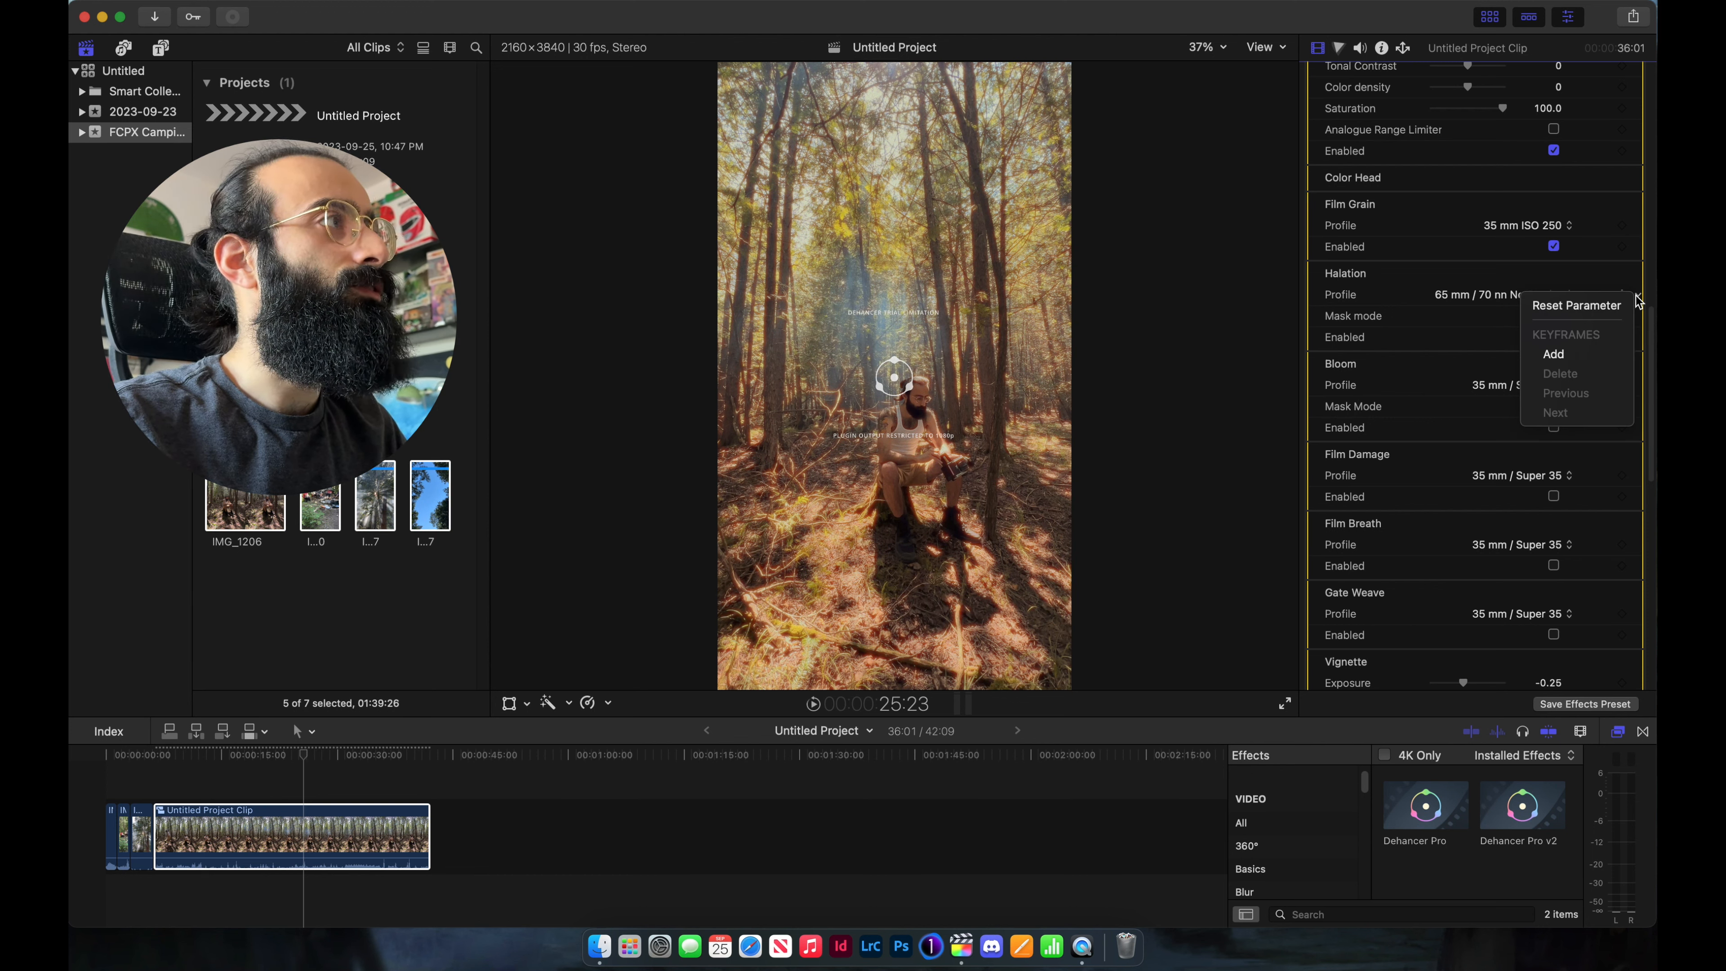
click(1639, 300)
click(1576, 297)
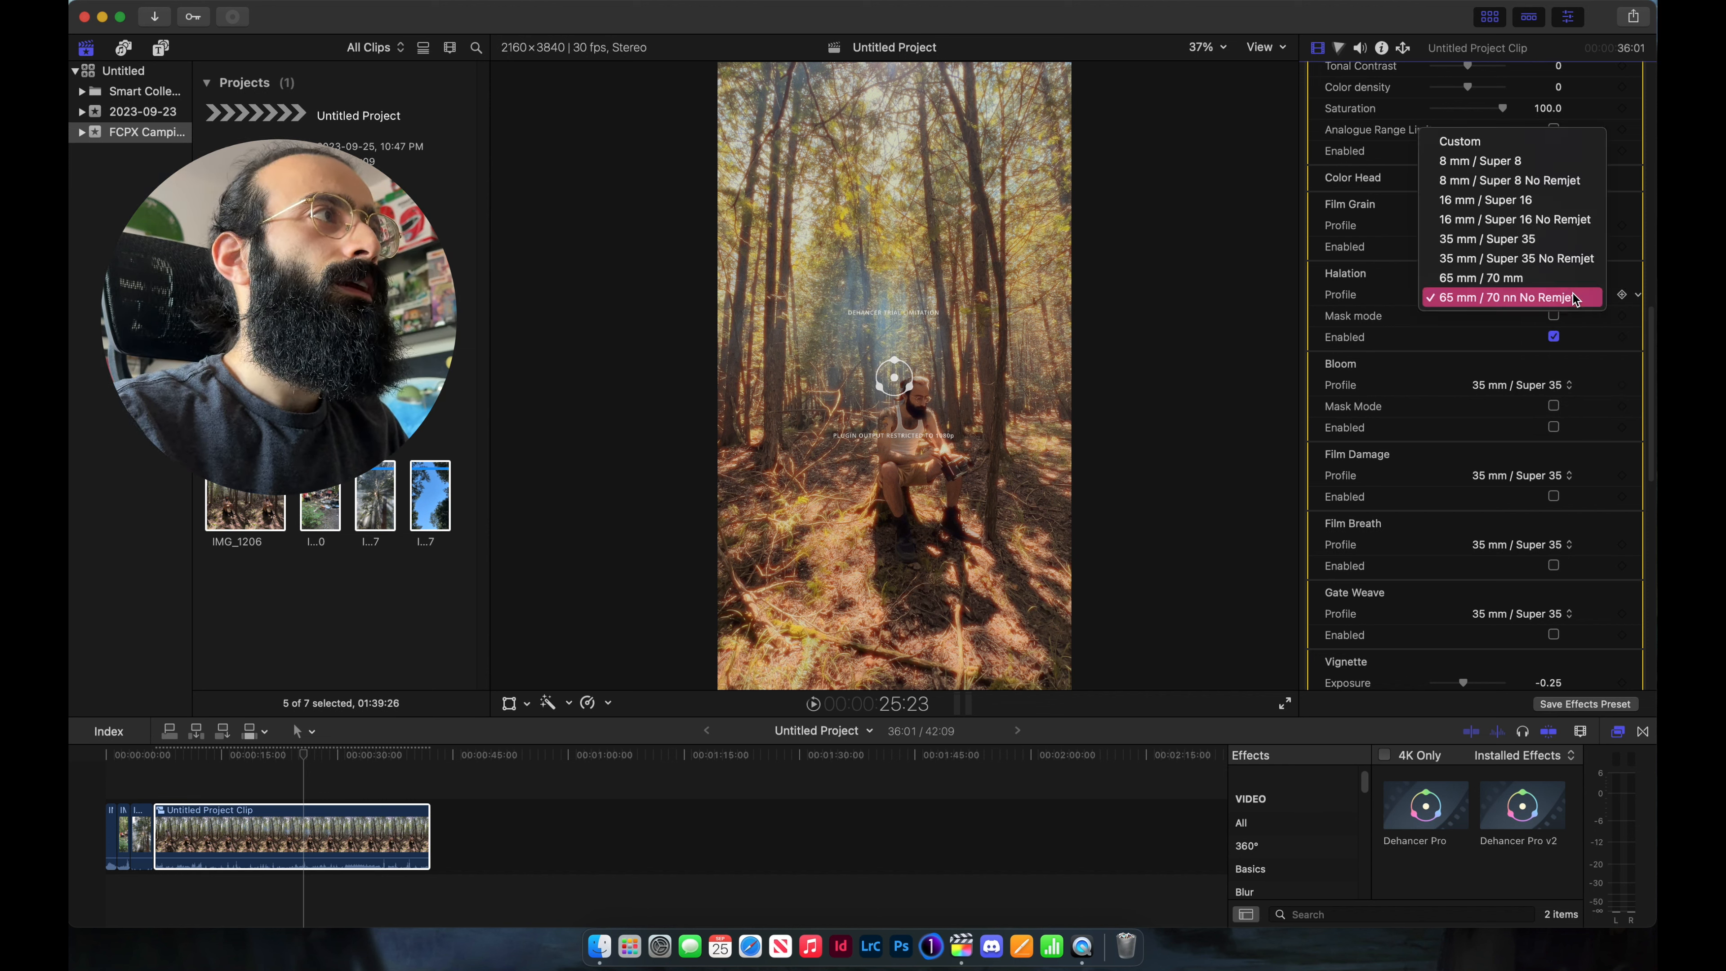
click(1541, 297)
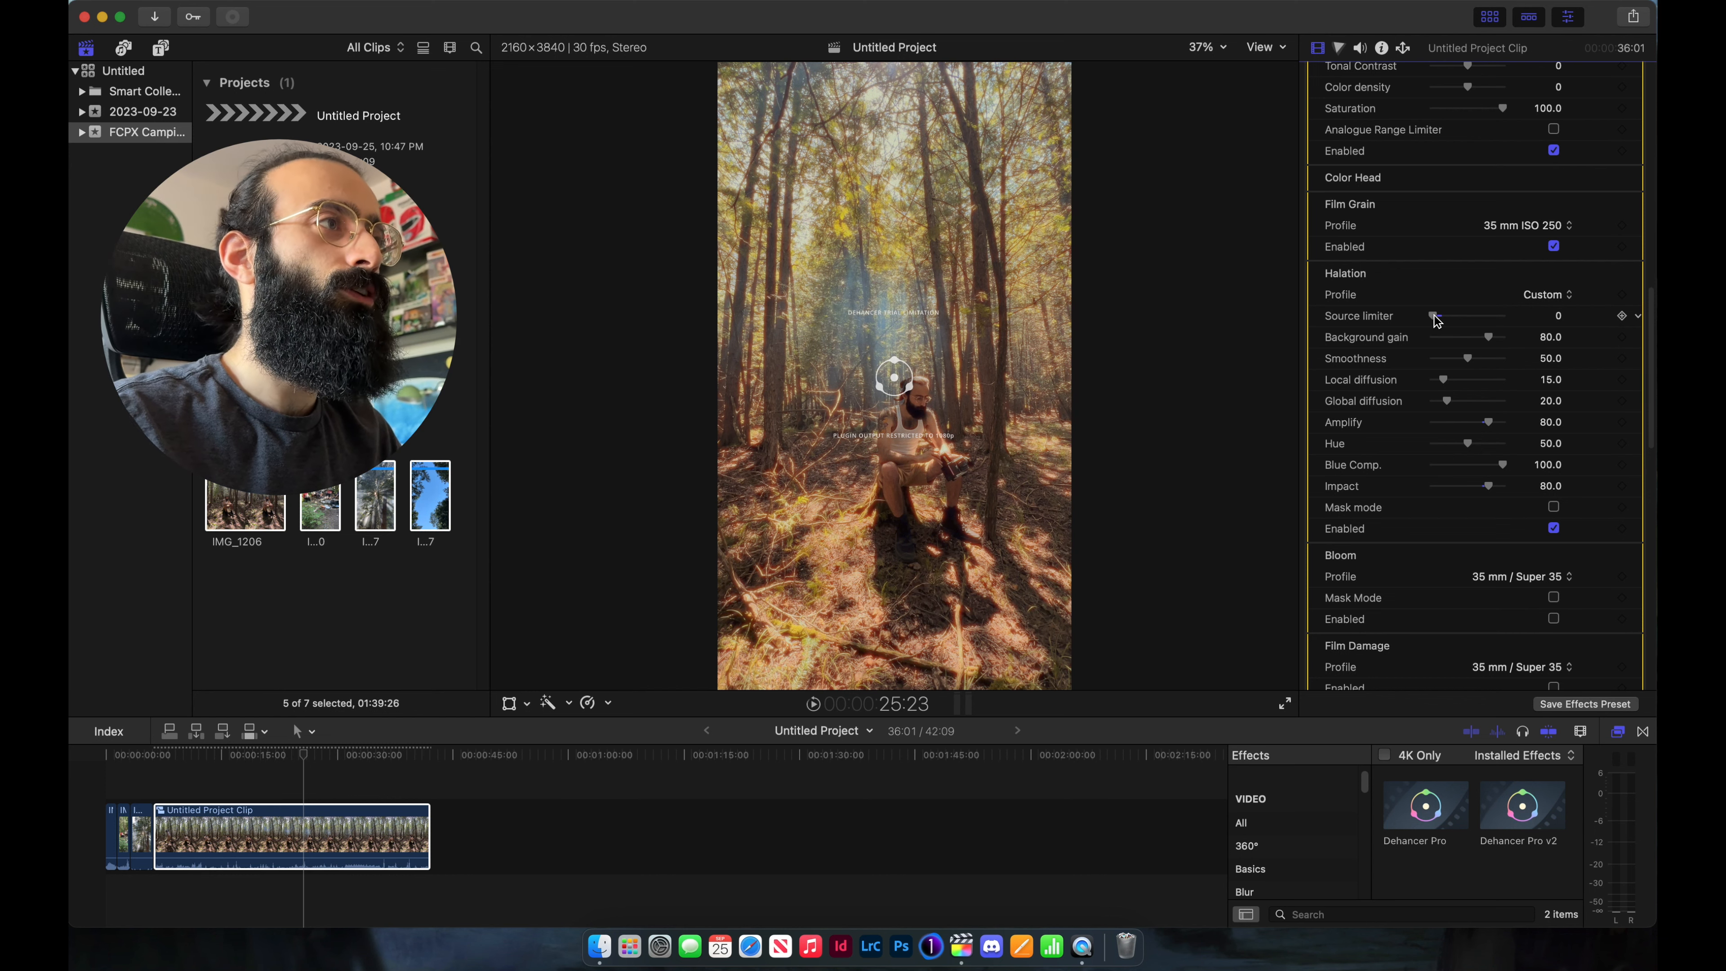
drag(1435, 316, 1478, 329)
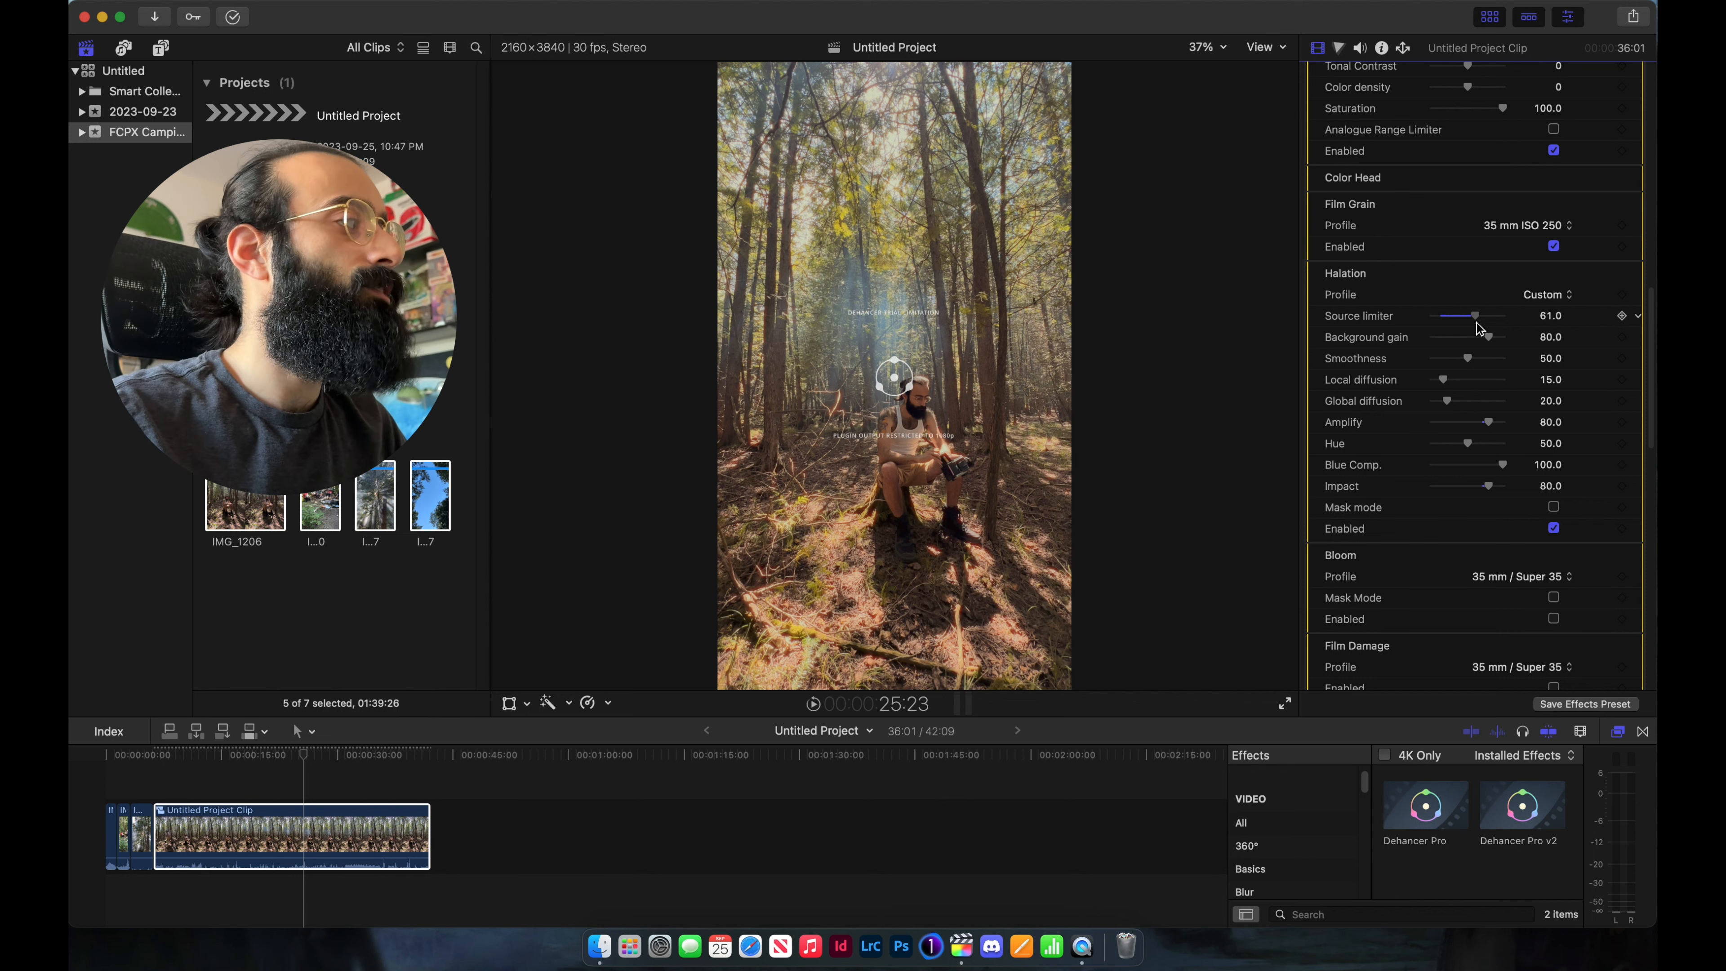
scroll(1469, 398, down, 3)
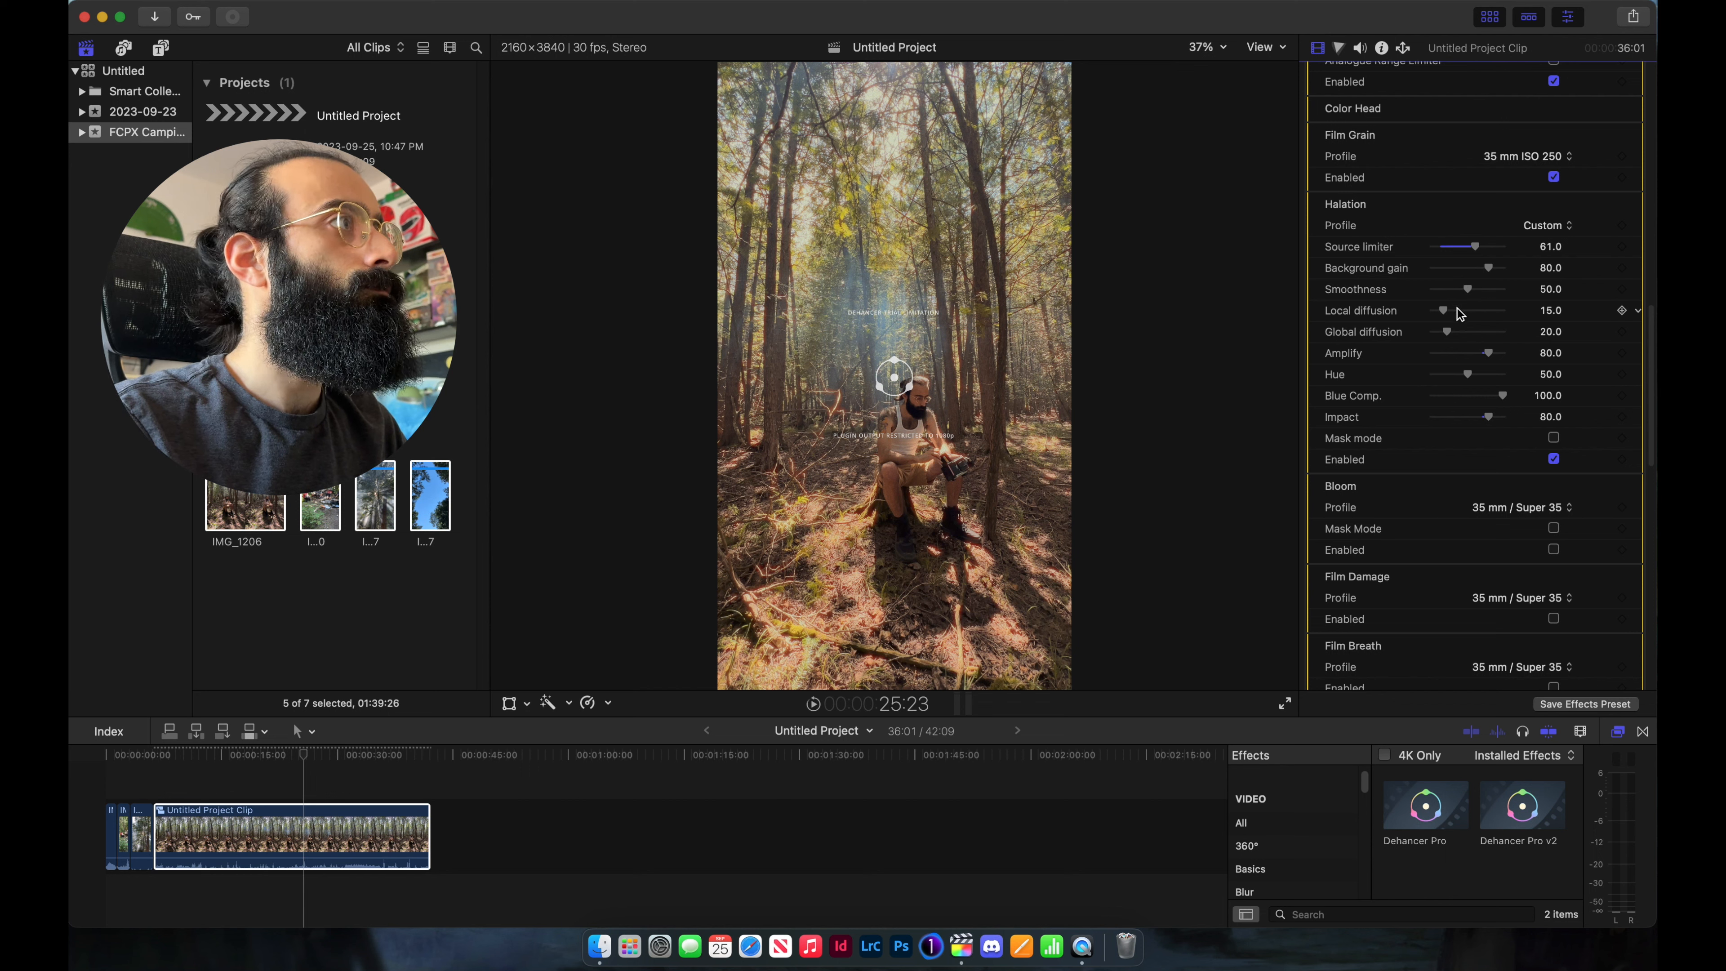
mouse_move(1445, 311)
mouse_down()
mouse_move(1472, 320)
mouse_move(1441, 317)
mouse_up()
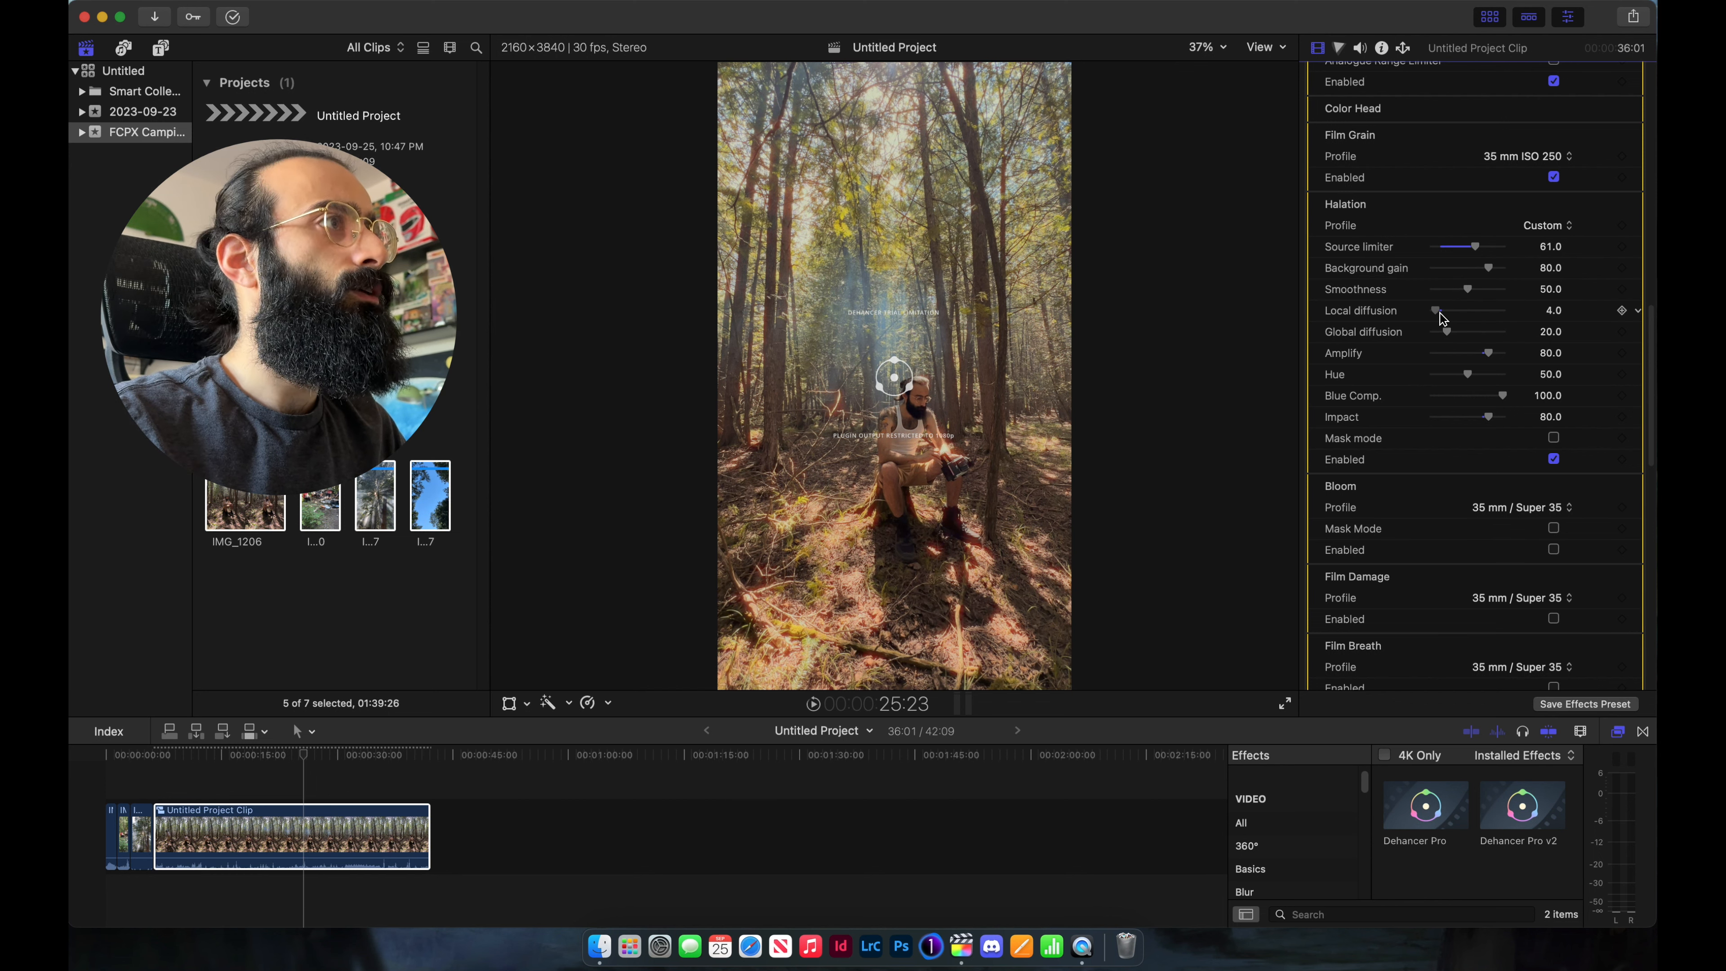
- Enable Film Damage with the 16 mm / Super 16 profile and move the playhead back to an earlier point in the compound clip
scroll(1461, 339, down, 10)
click(1523, 239)
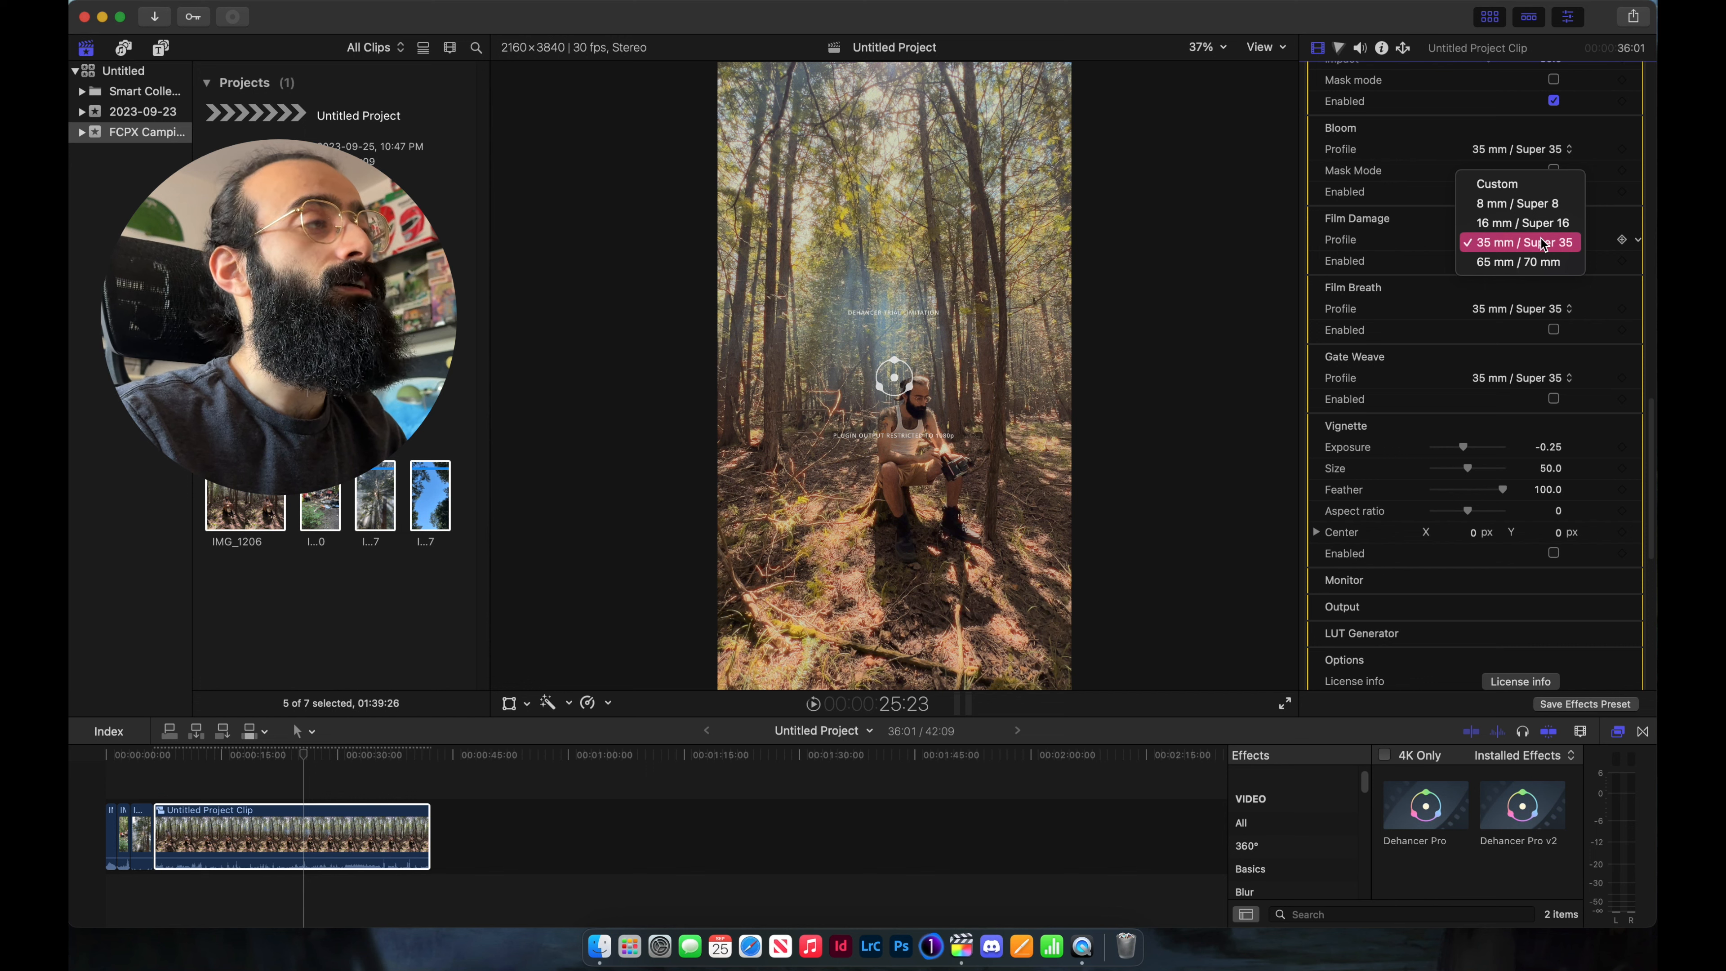
click(1523, 222)
click(1554, 261)
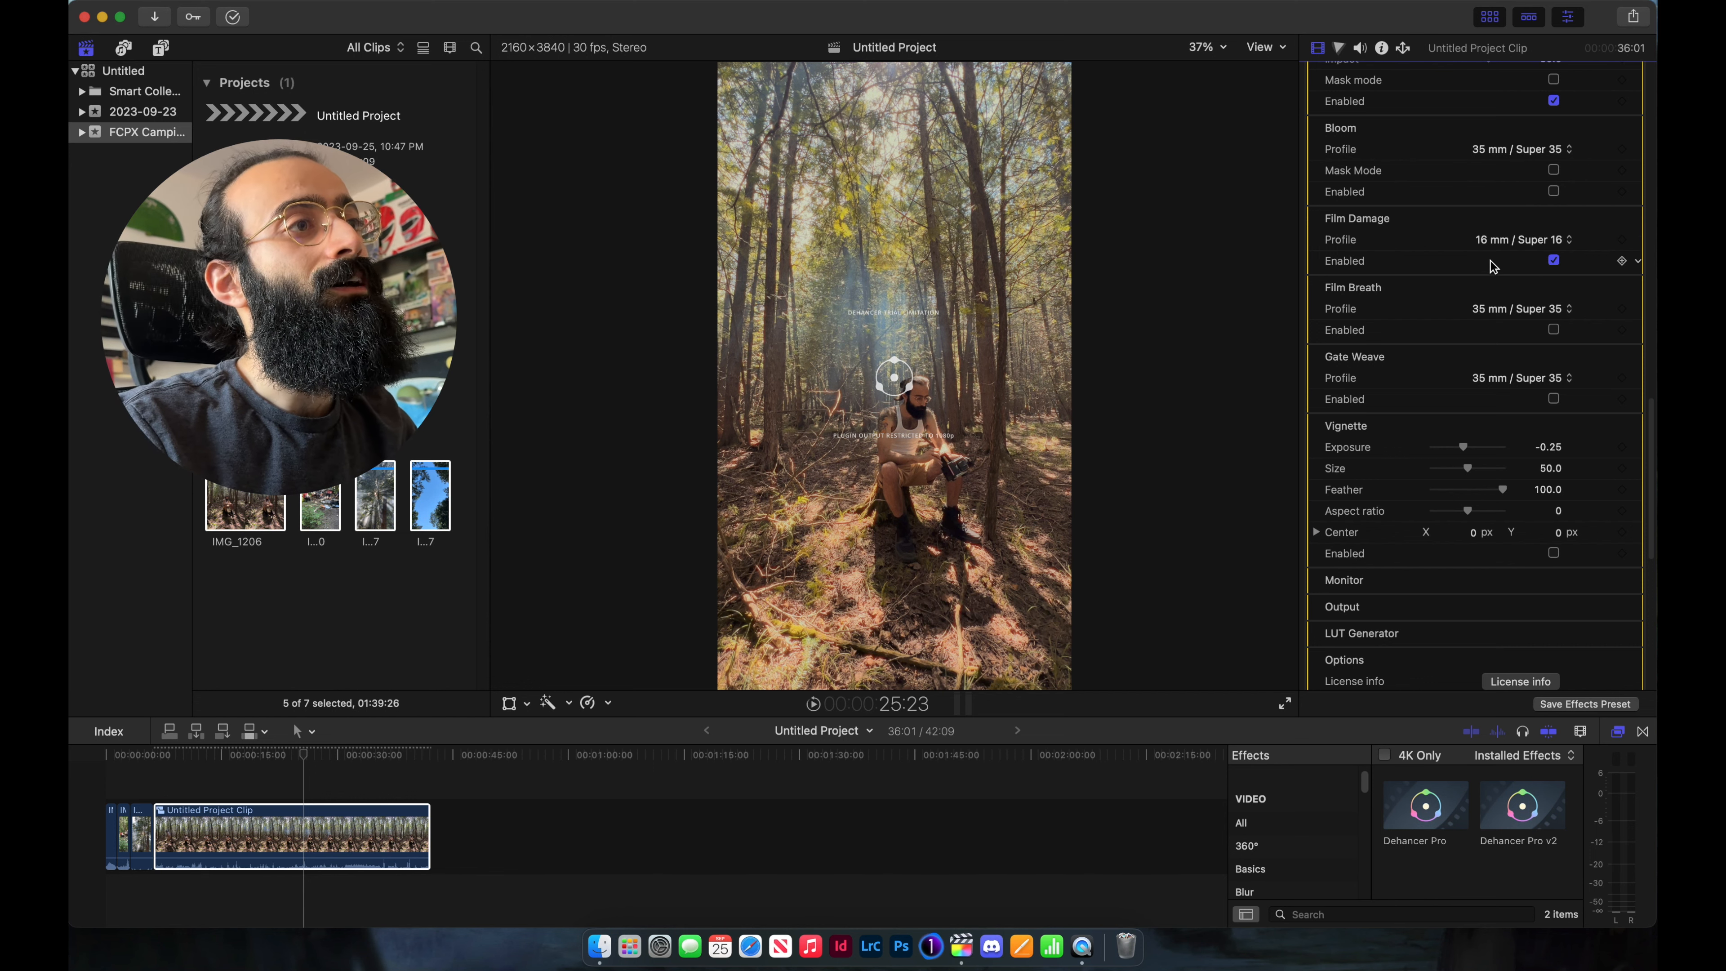
drag(309, 755, 248, 757)
- Set the Film Breath and Gate Weave profiles to 16 mm / Super 16 and expand the Monitor settings
click(1522, 309)
click(1522, 292)
click(1522, 378)
click(1523, 361)
click(1611, 580)
- Play the clip to check the film damage, try the 35 mm / Super 35 Film Damage profile and replay from near the clip's start
scroll(1398, 267, up, 1)
key(space)
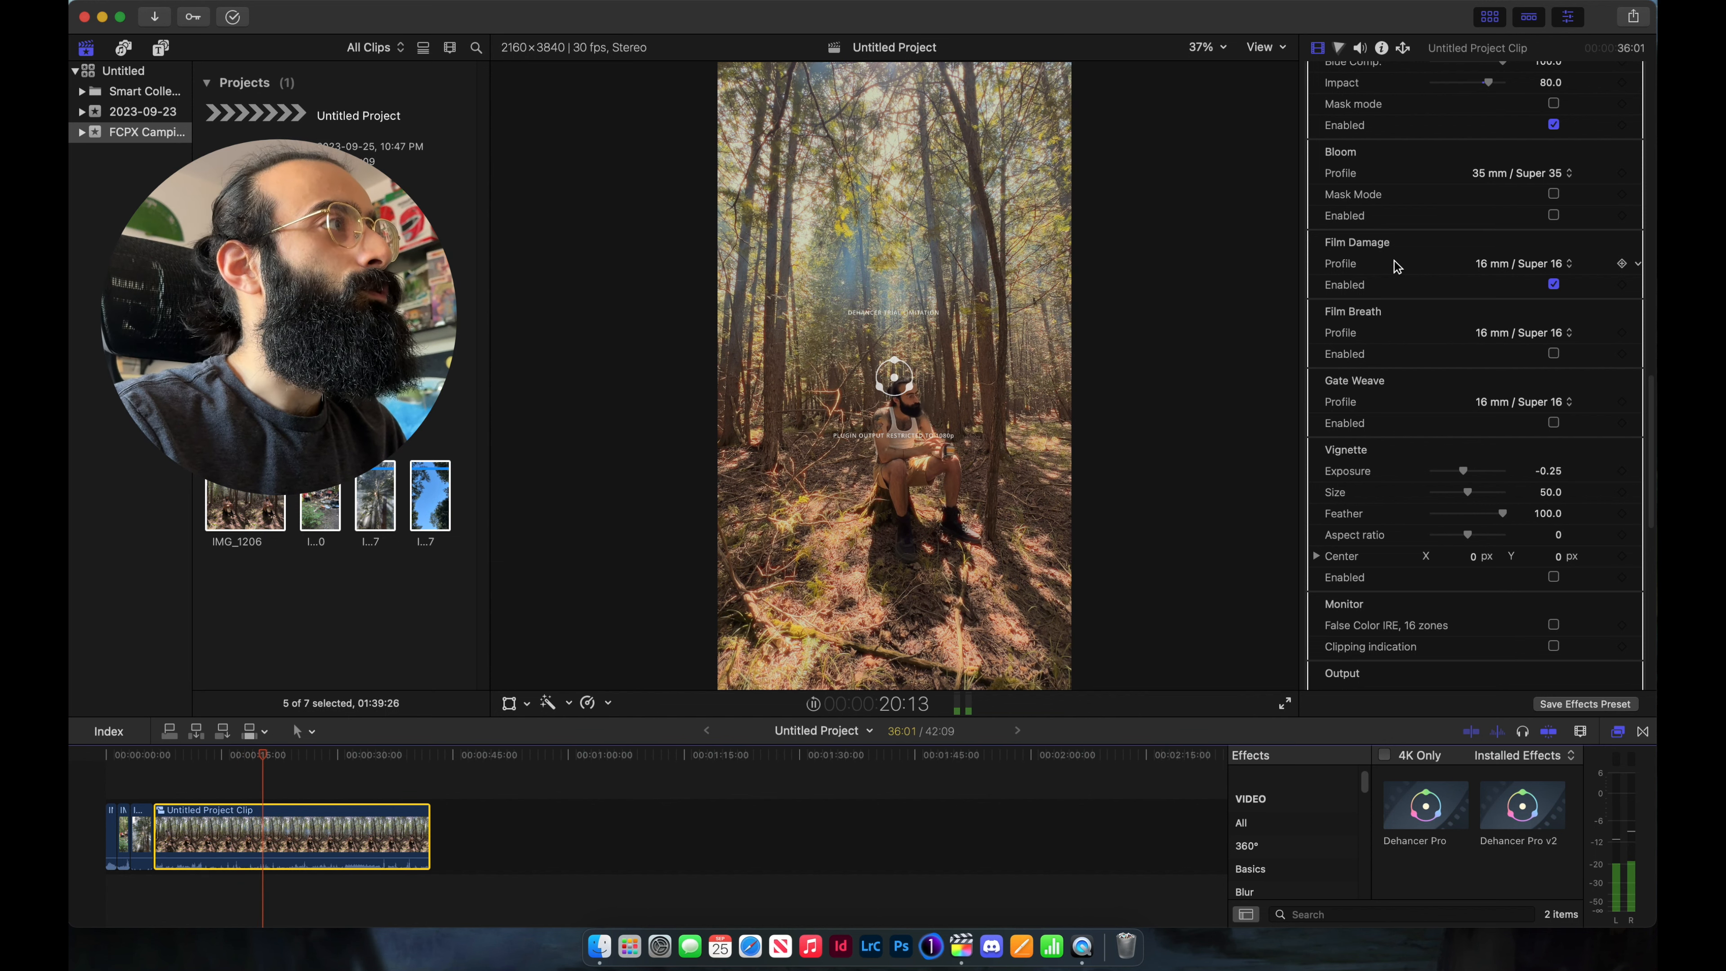
click(1544, 267)
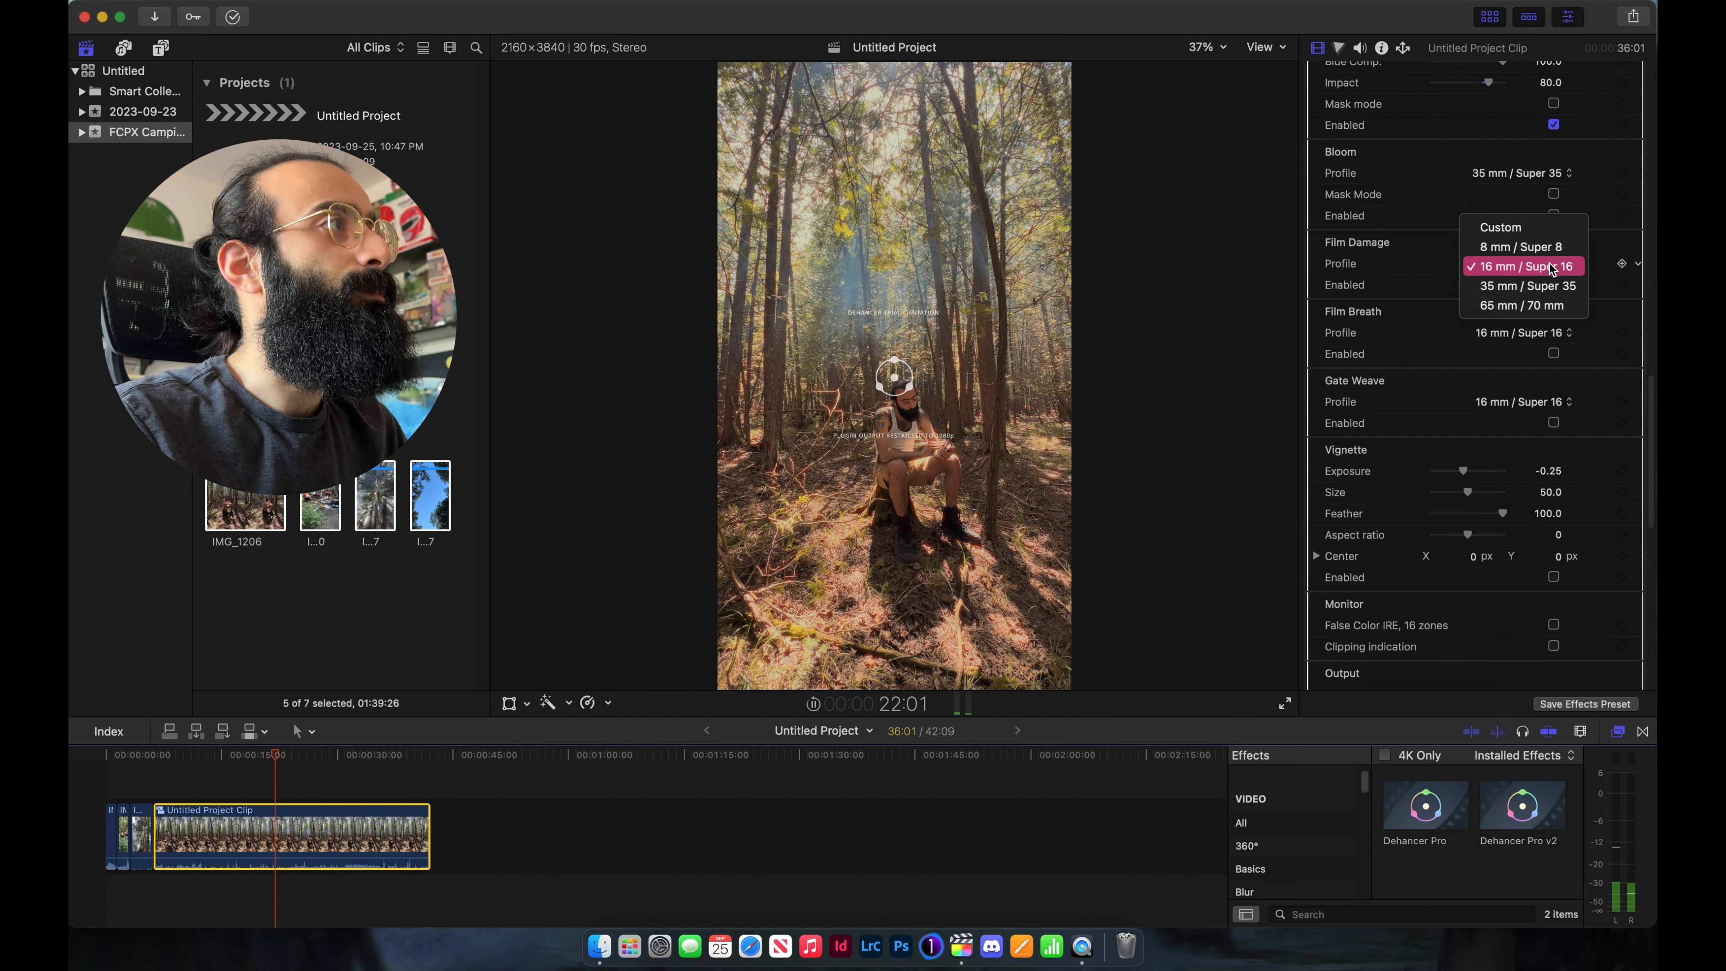
click(1542, 285)
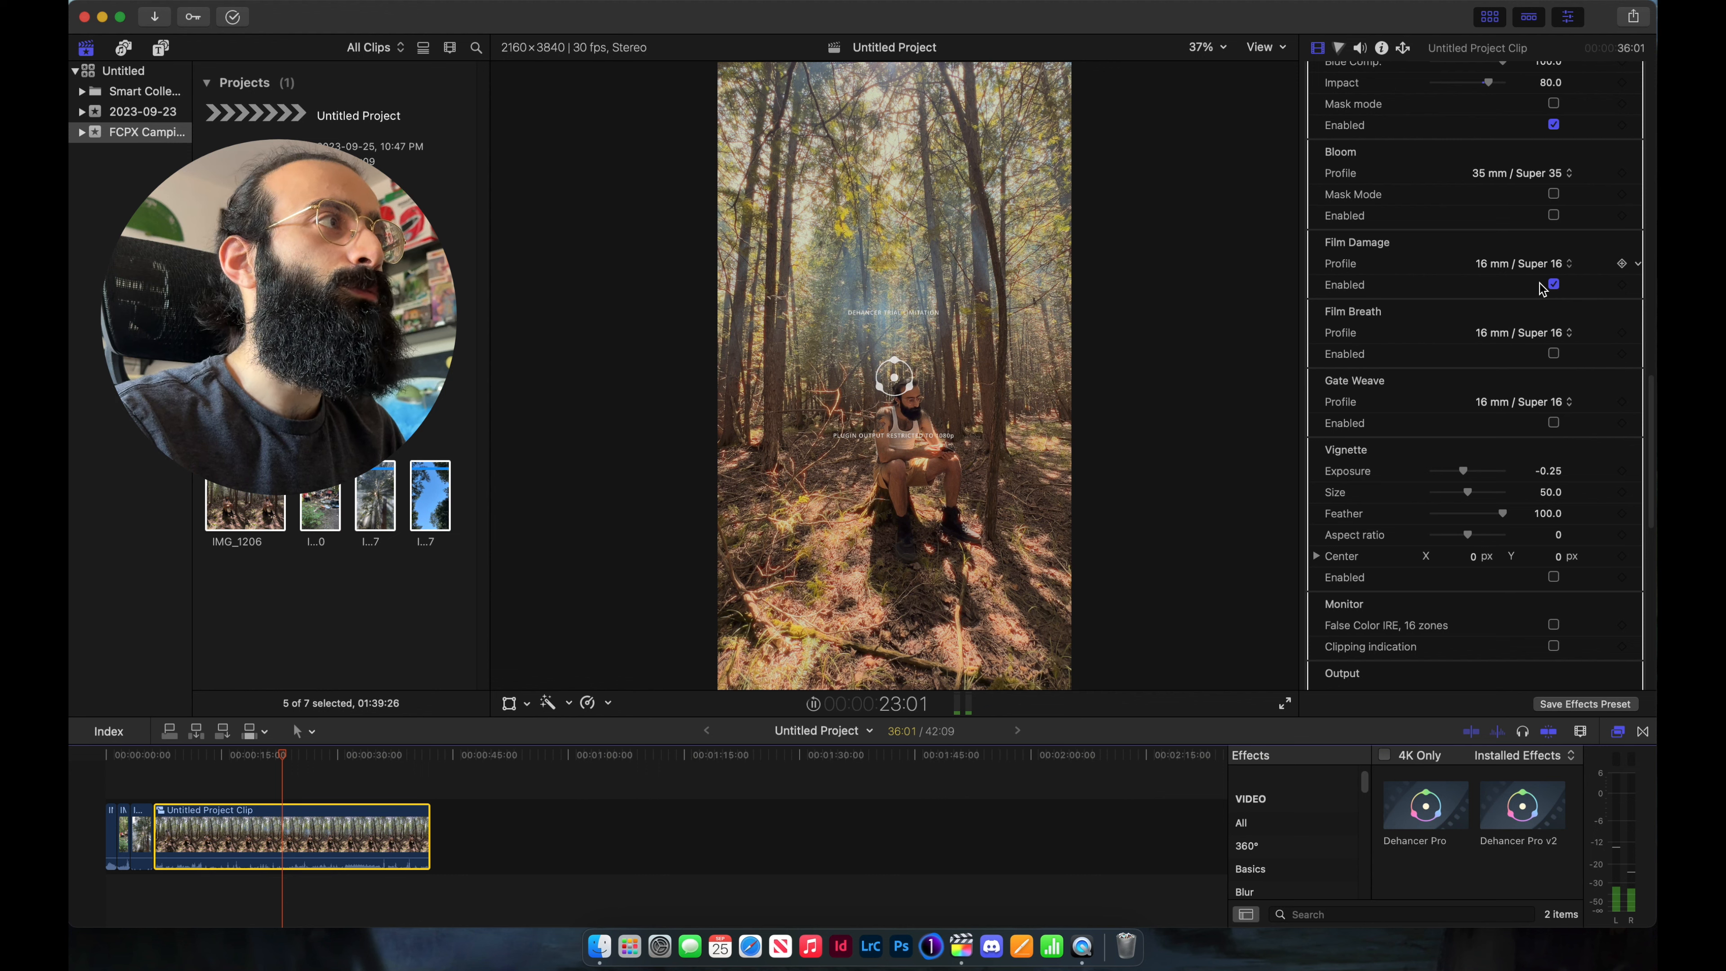
click(162, 756)
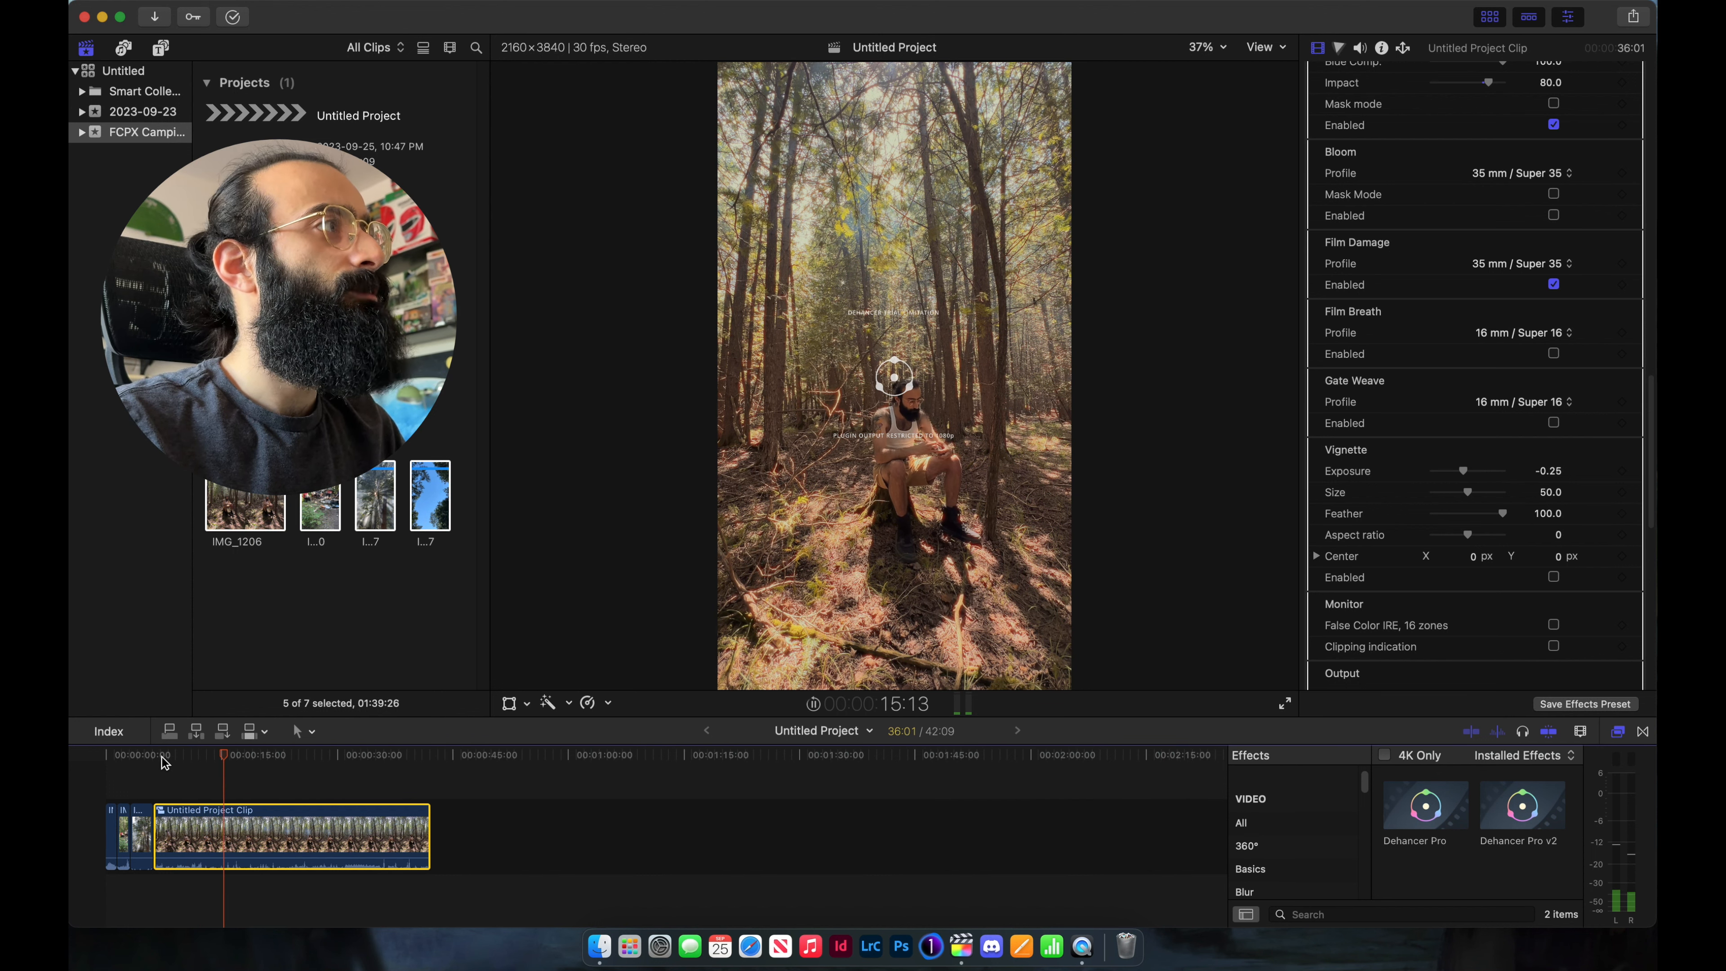
- Set the Film Damage profile to 8 mm / Super 8 and play the clip from an earlier point to check it
click(1526, 264)
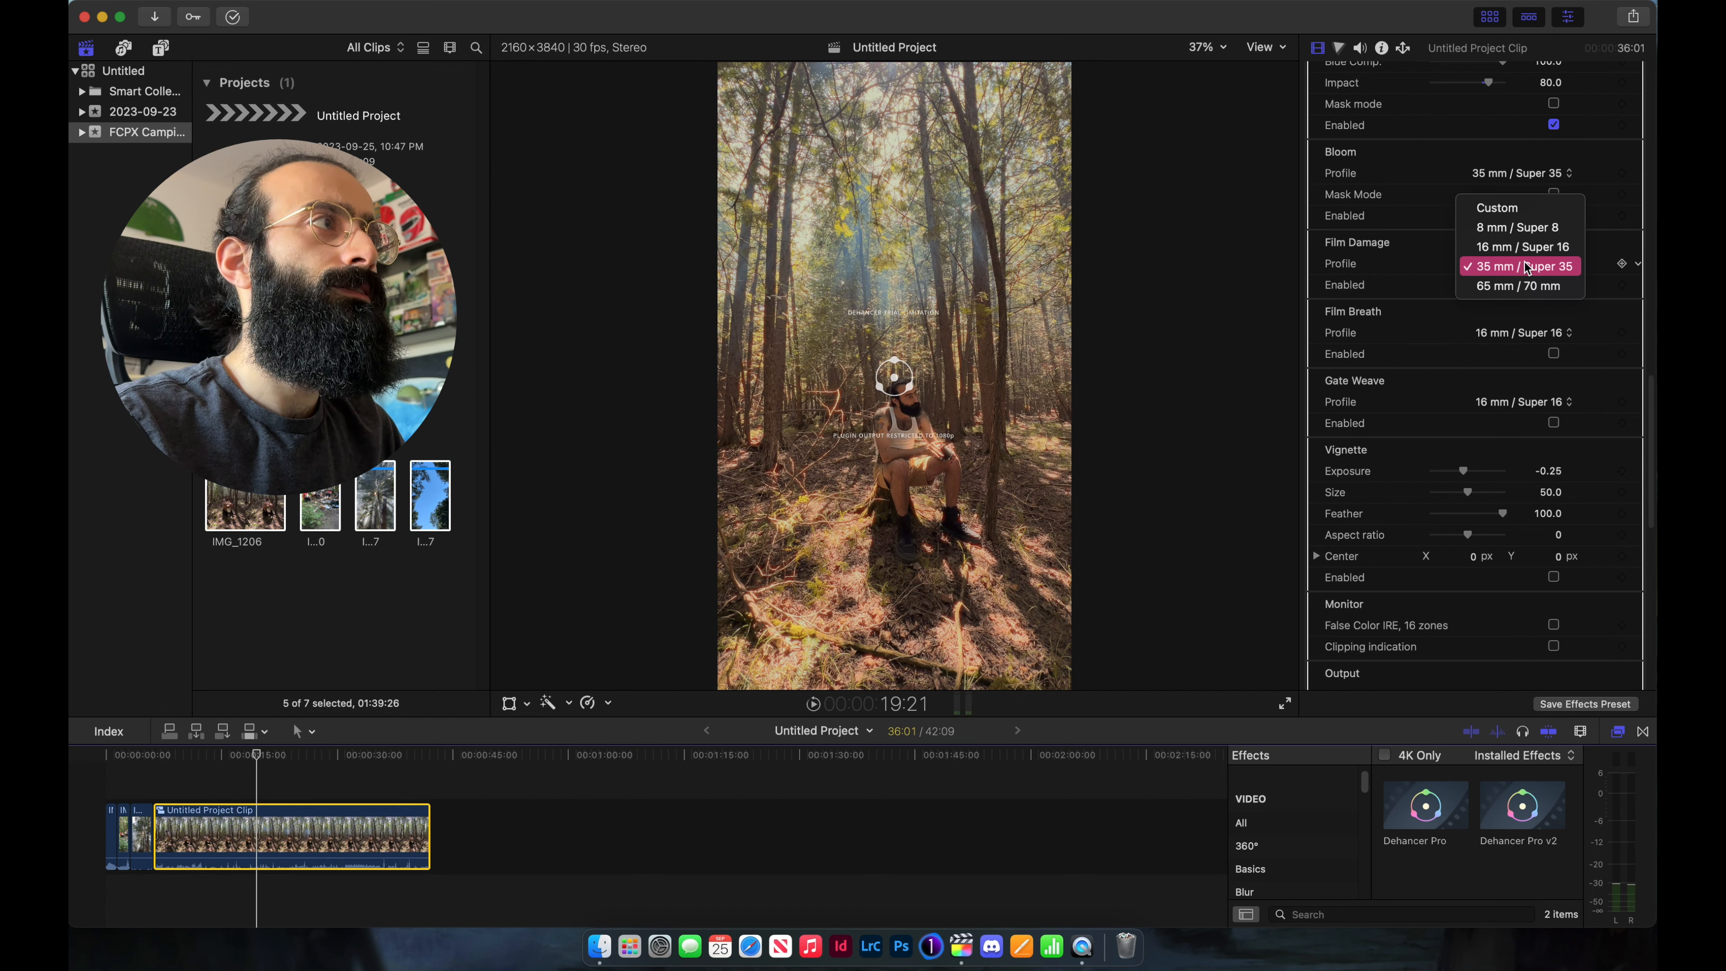
click(1518, 227)
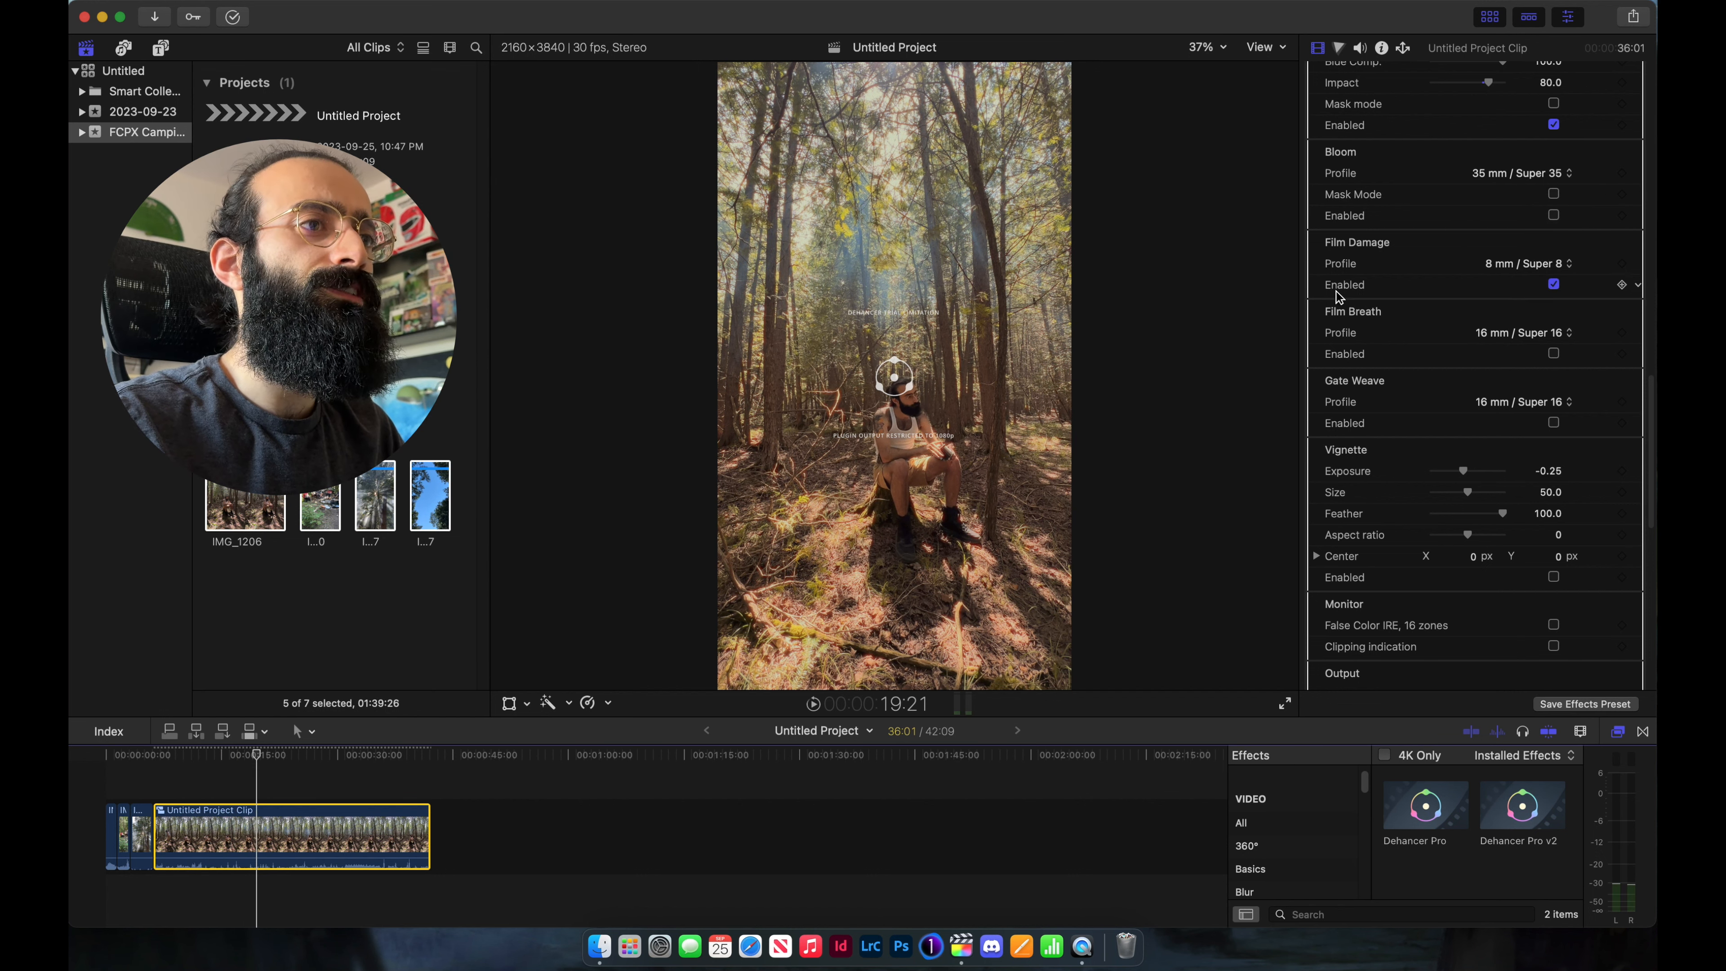
key(space)
click(190, 753)
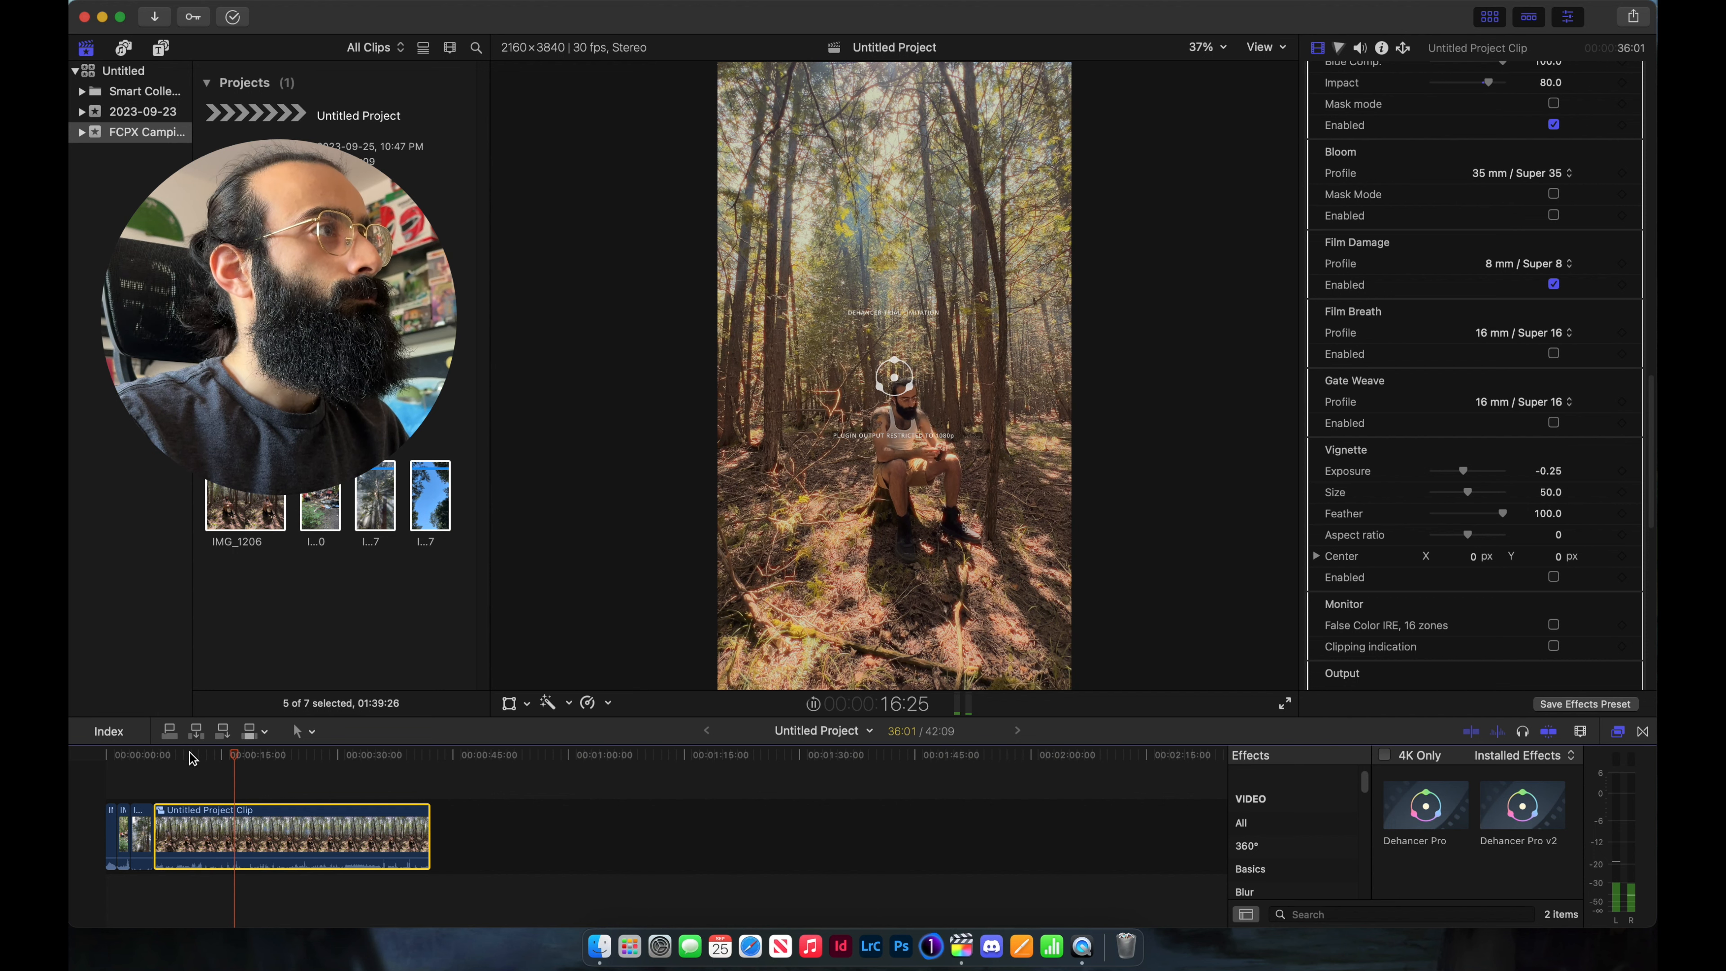
- Stop playback and set the Film Damage profile to 16 mm / Super 16
key(space)
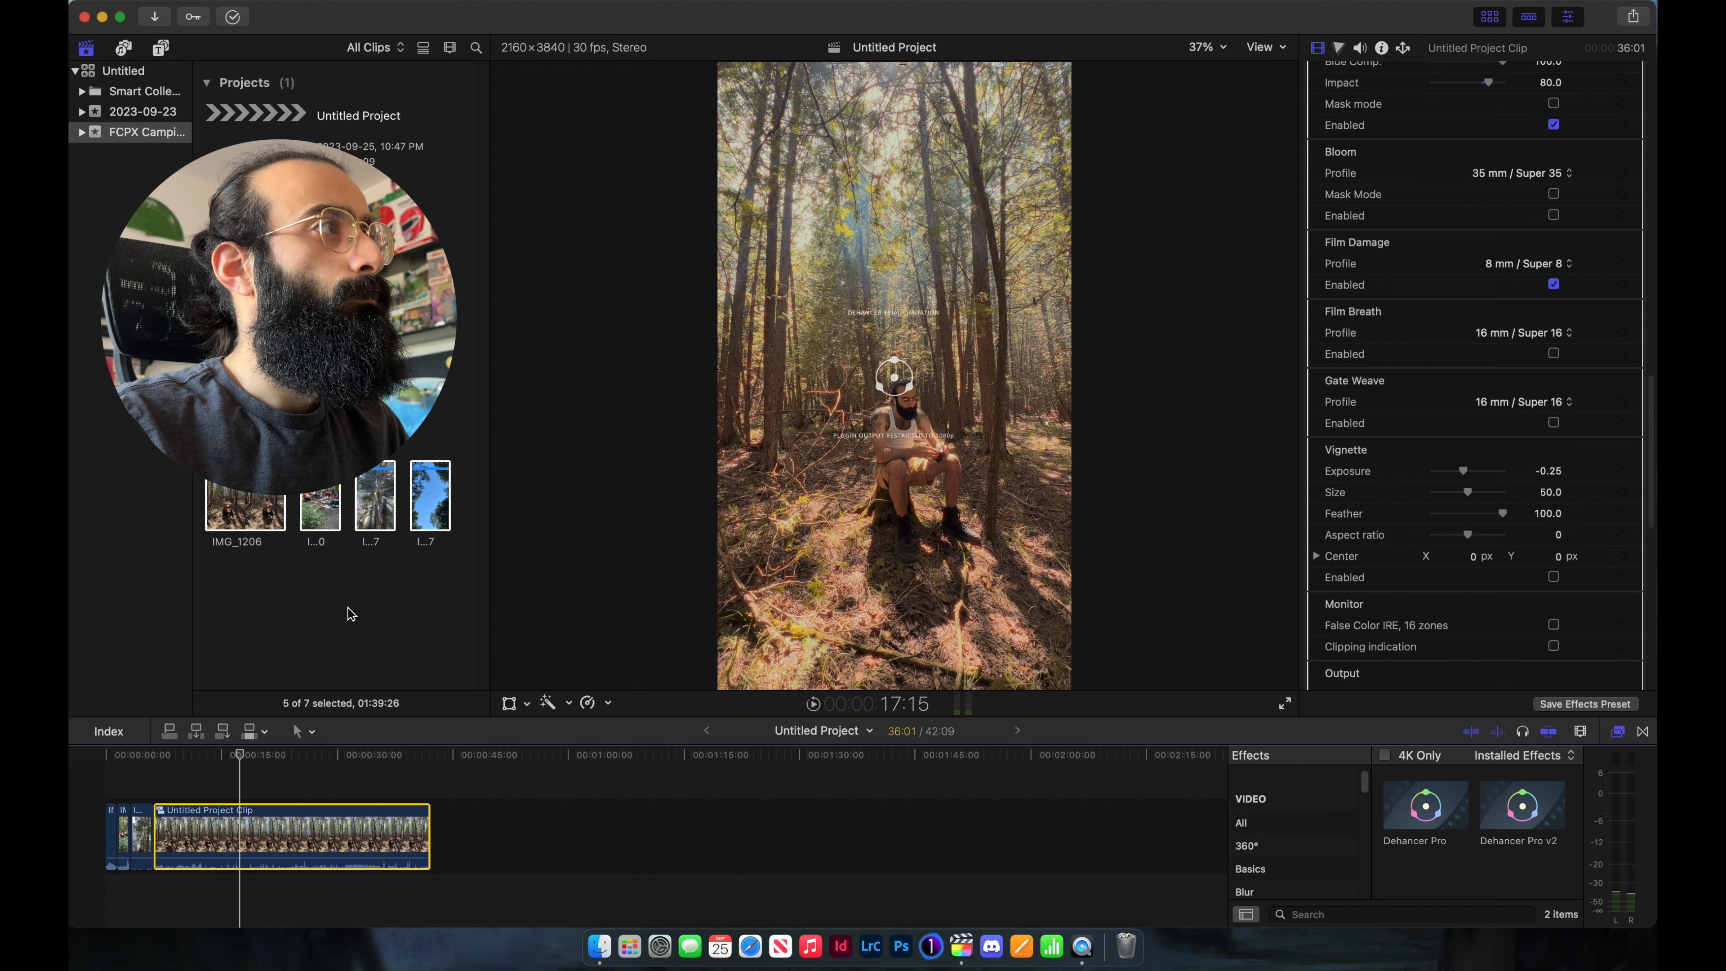
click(1505, 268)
click(1515, 285)
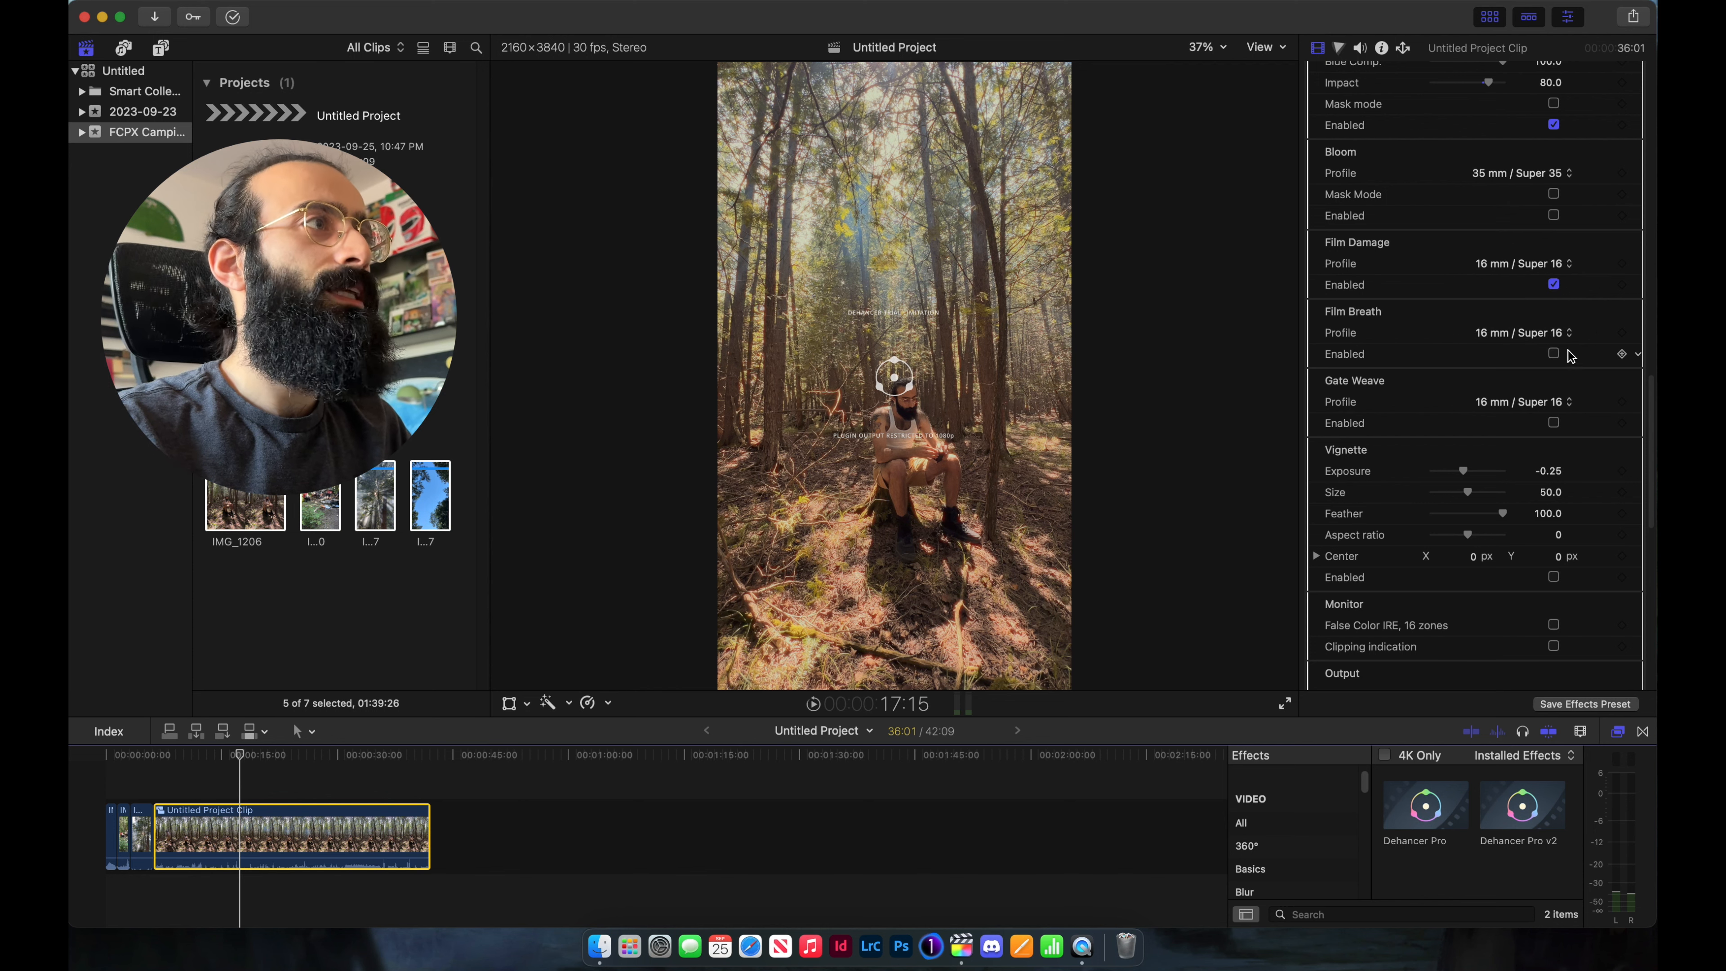
- Enable Film Breath and Gate Weave, and play the compound clip from its start to check the motion
click(1554, 354)
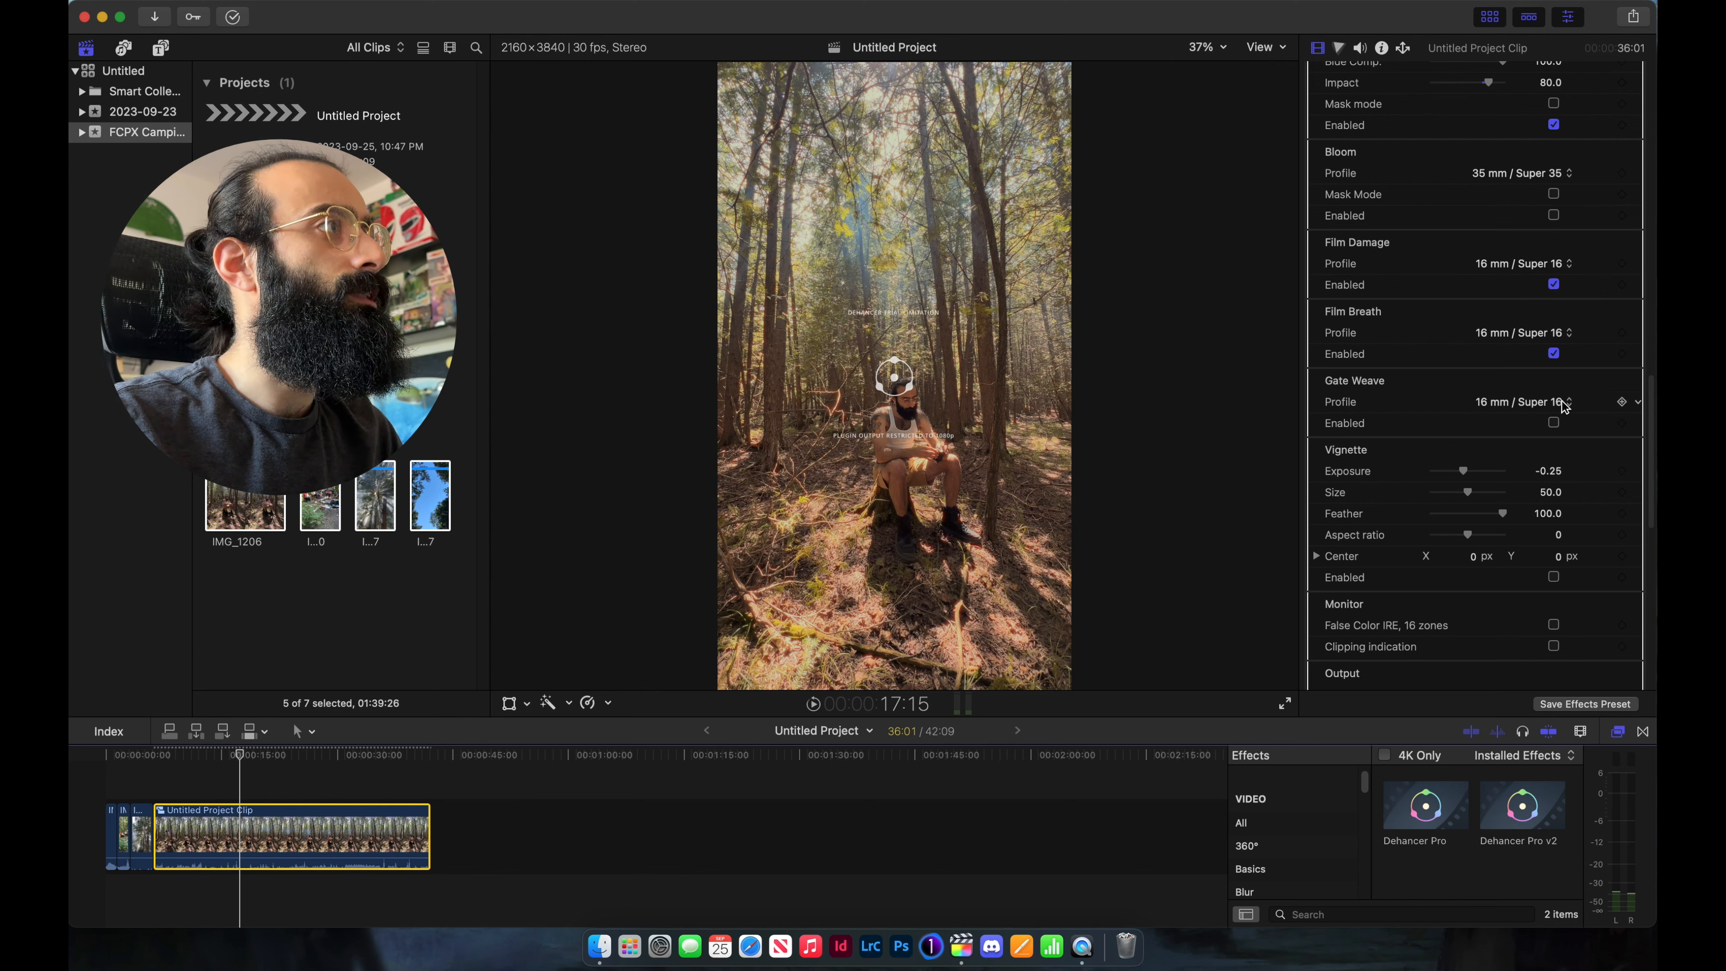
click(1554, 423)
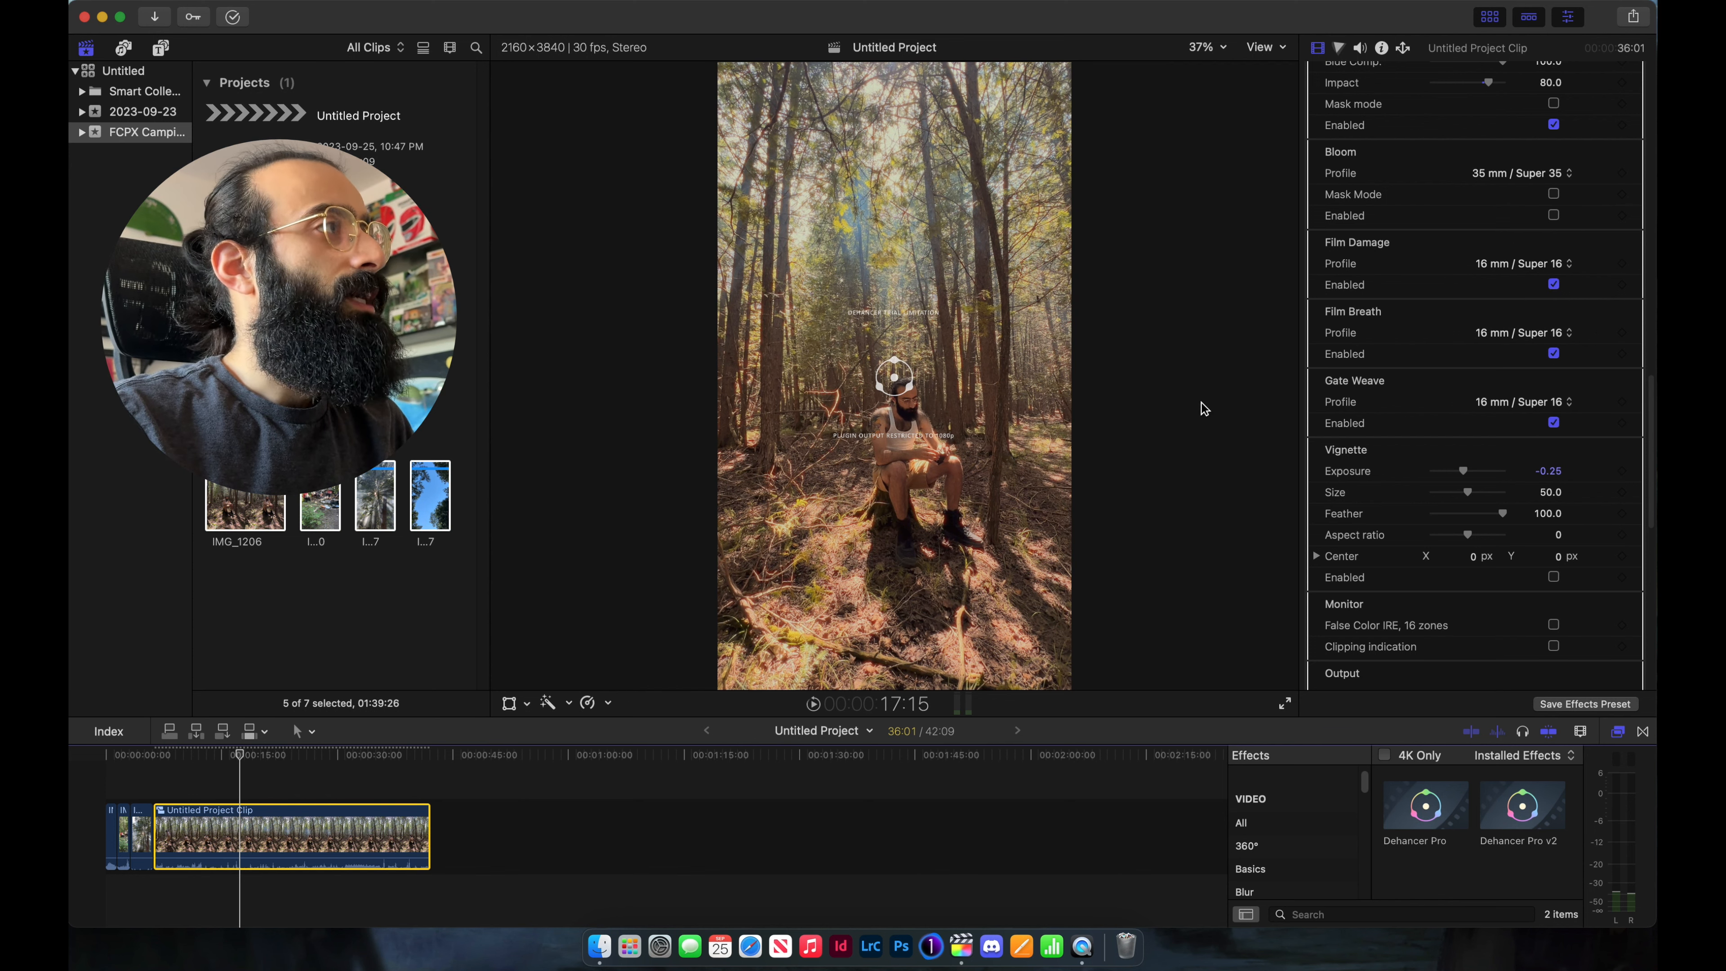
click(151, 766)
key(space)
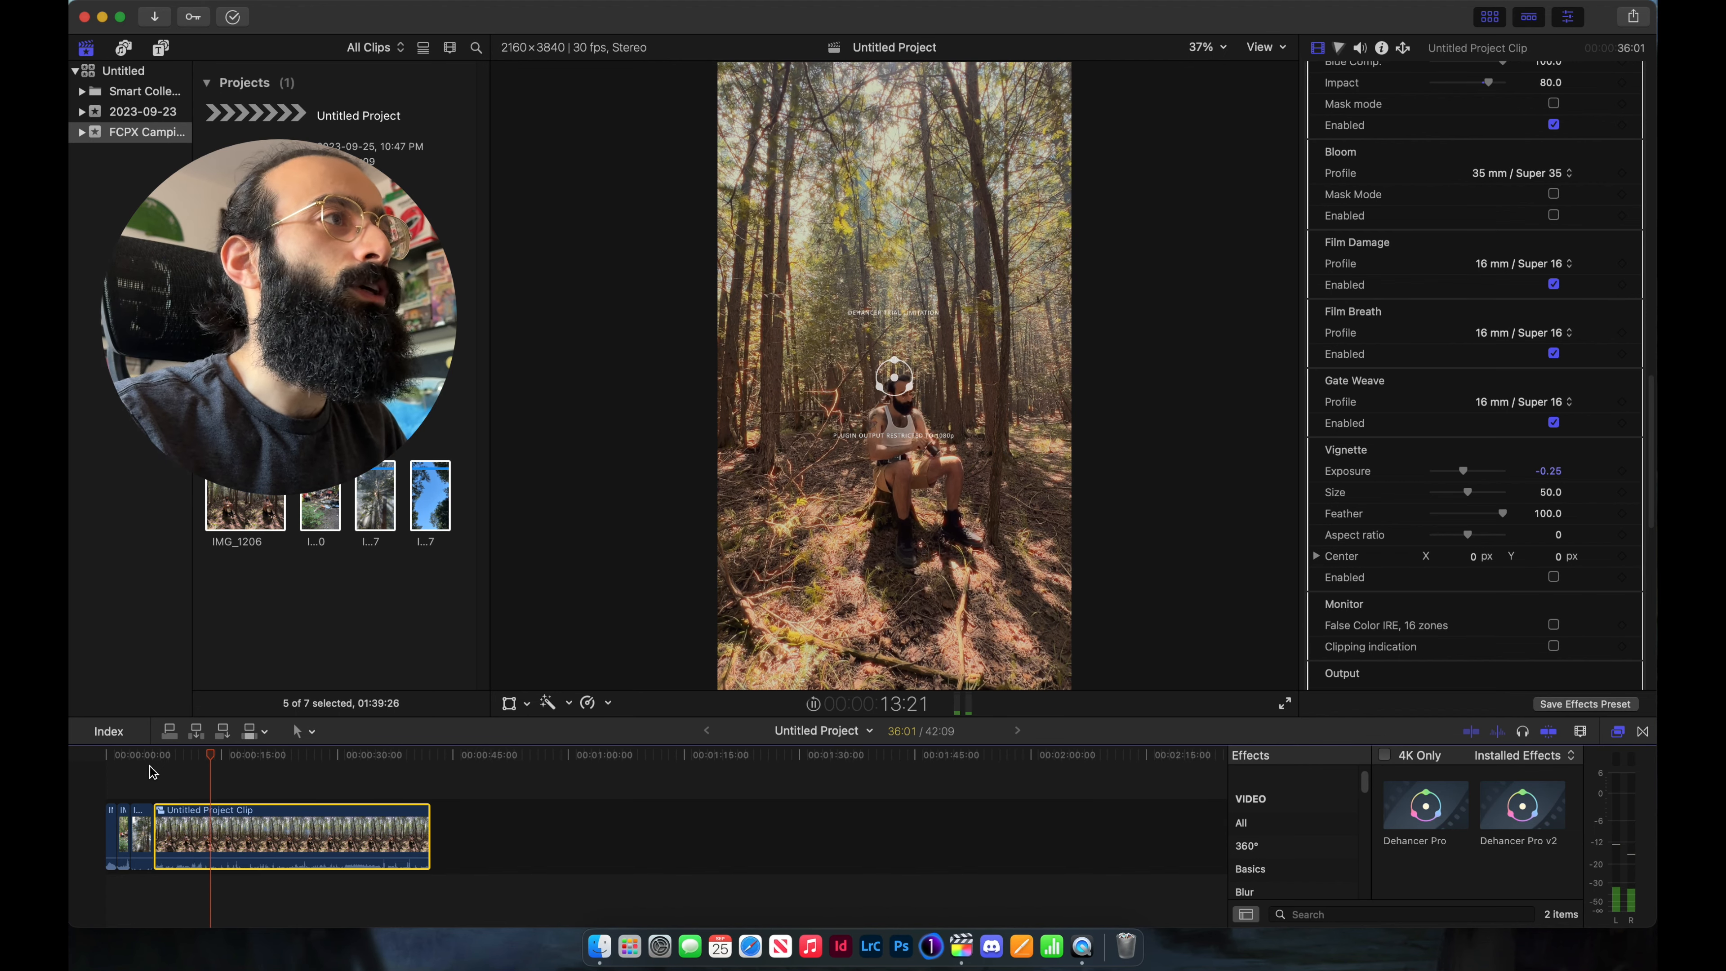
- Disable Gate Weave, keeping its profile at 16 mm / Super 16
click(1555, 423)
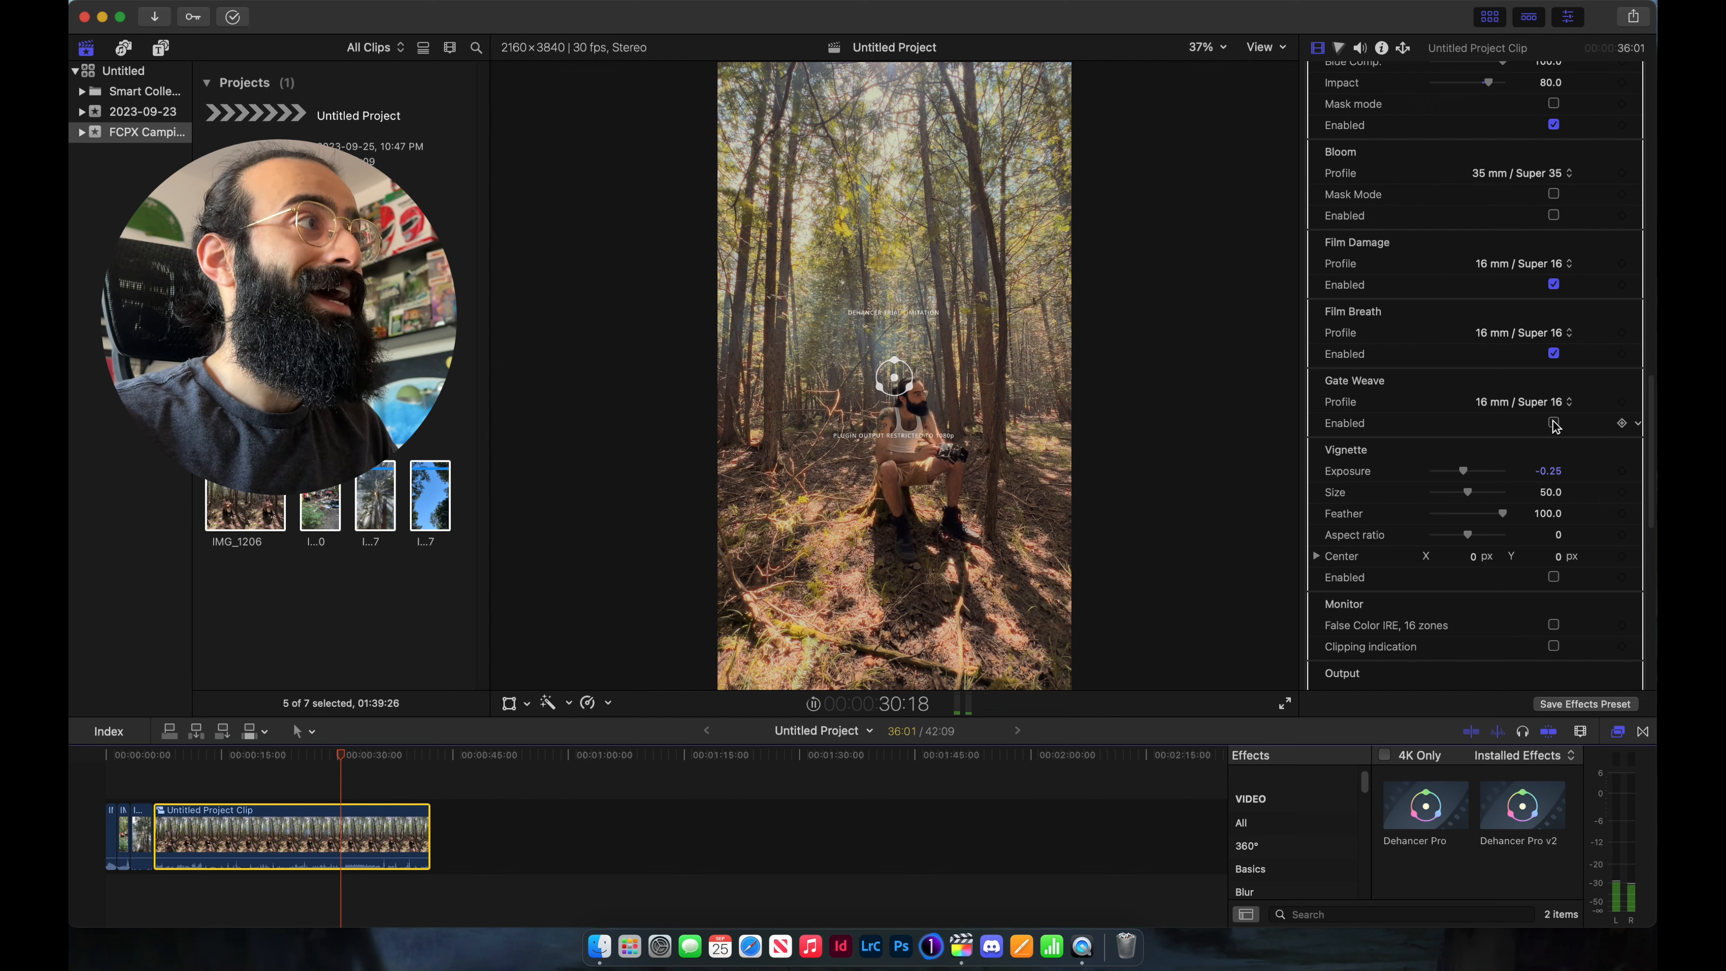
click(1547, 401)
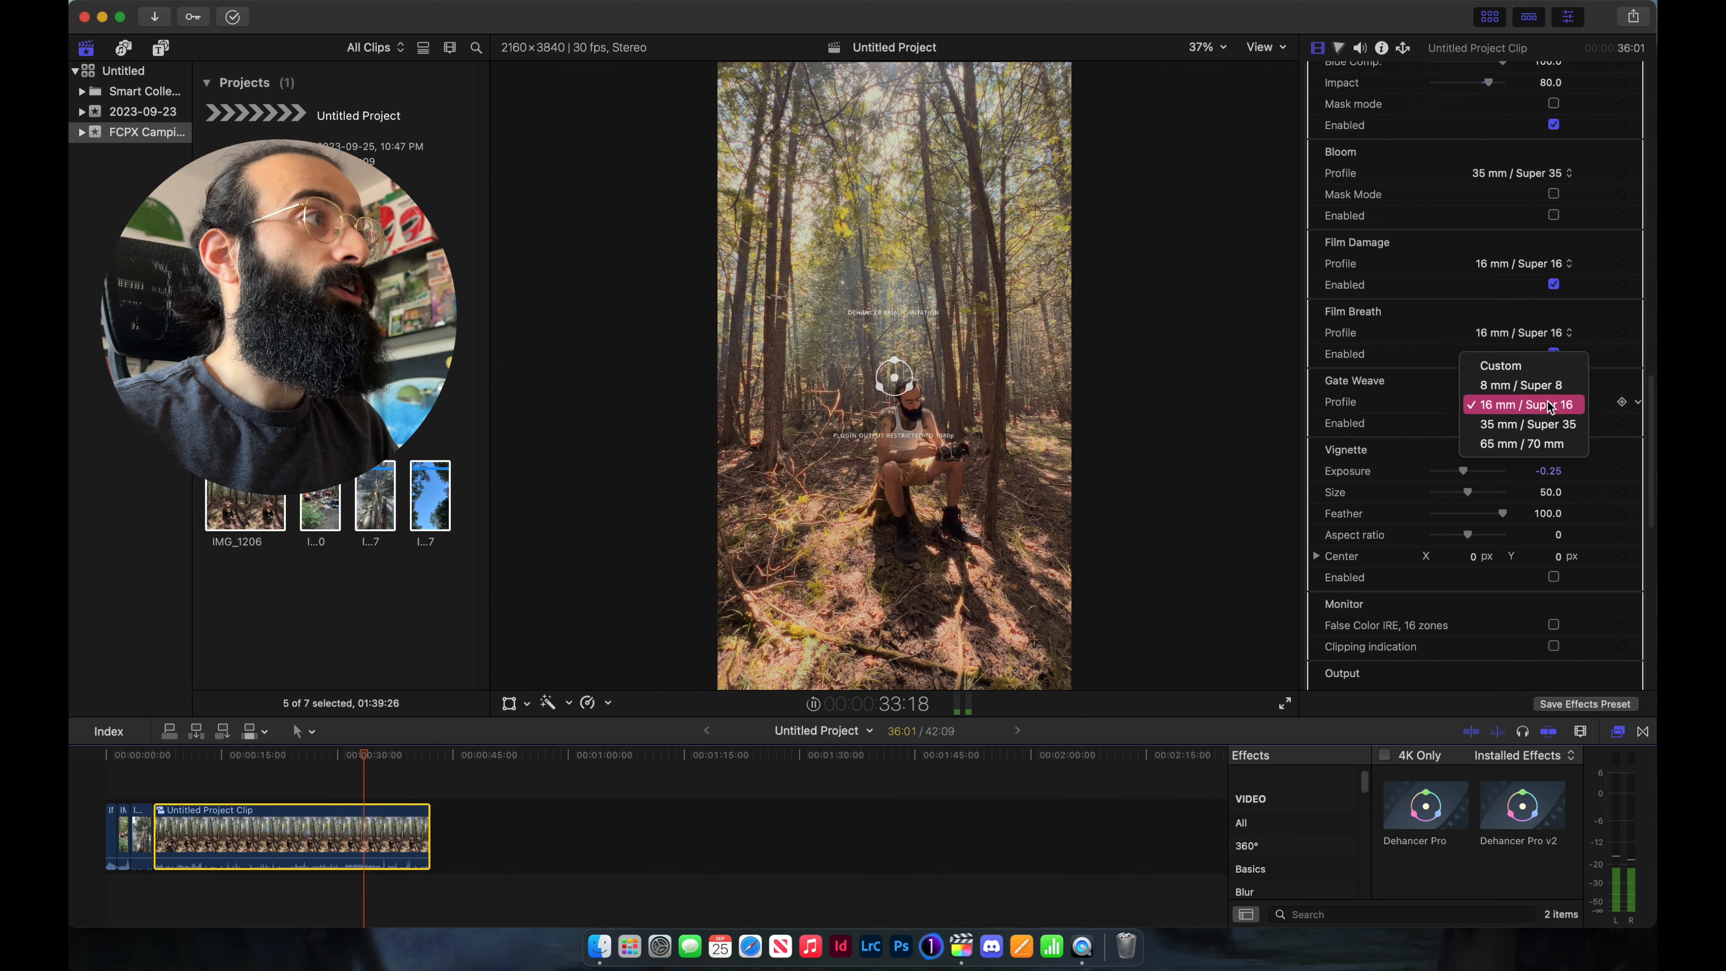
click(1548, 405)
scroll(1548, 456, down, 1)
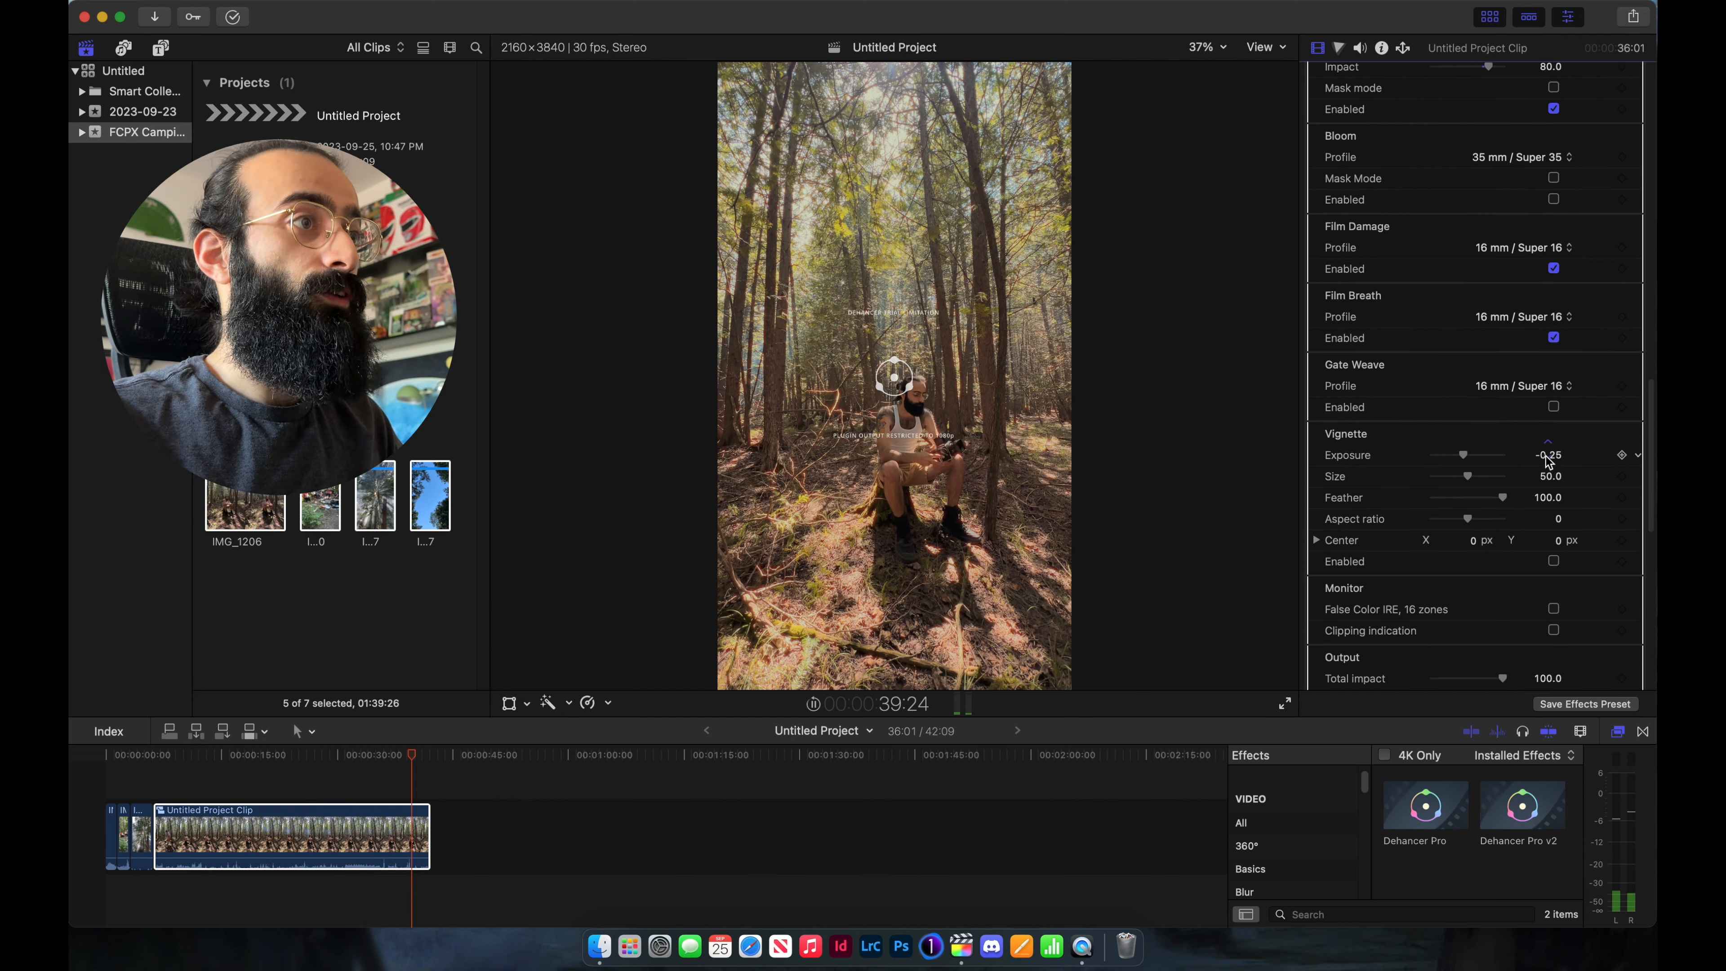
- Copy the compound clip's attributes and paste only its Dehancer Pro v2 effect onto the three short clips before it
scroll(1548, 460, up, 5)
click(381, 829)
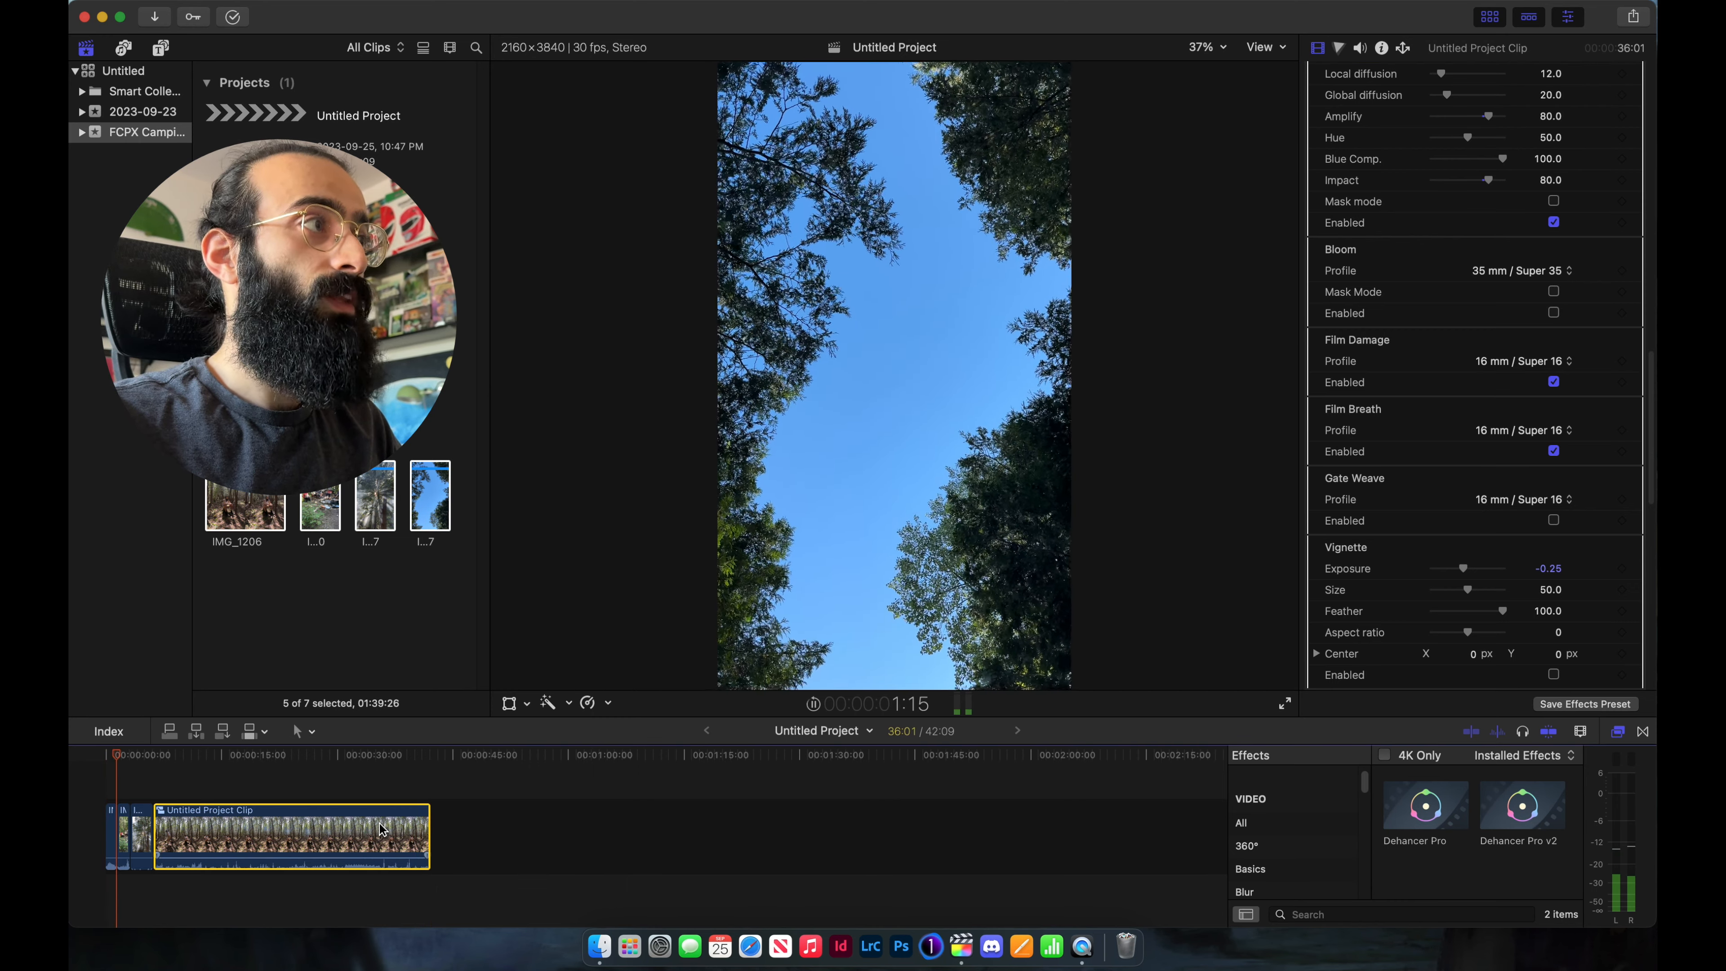
key(space)
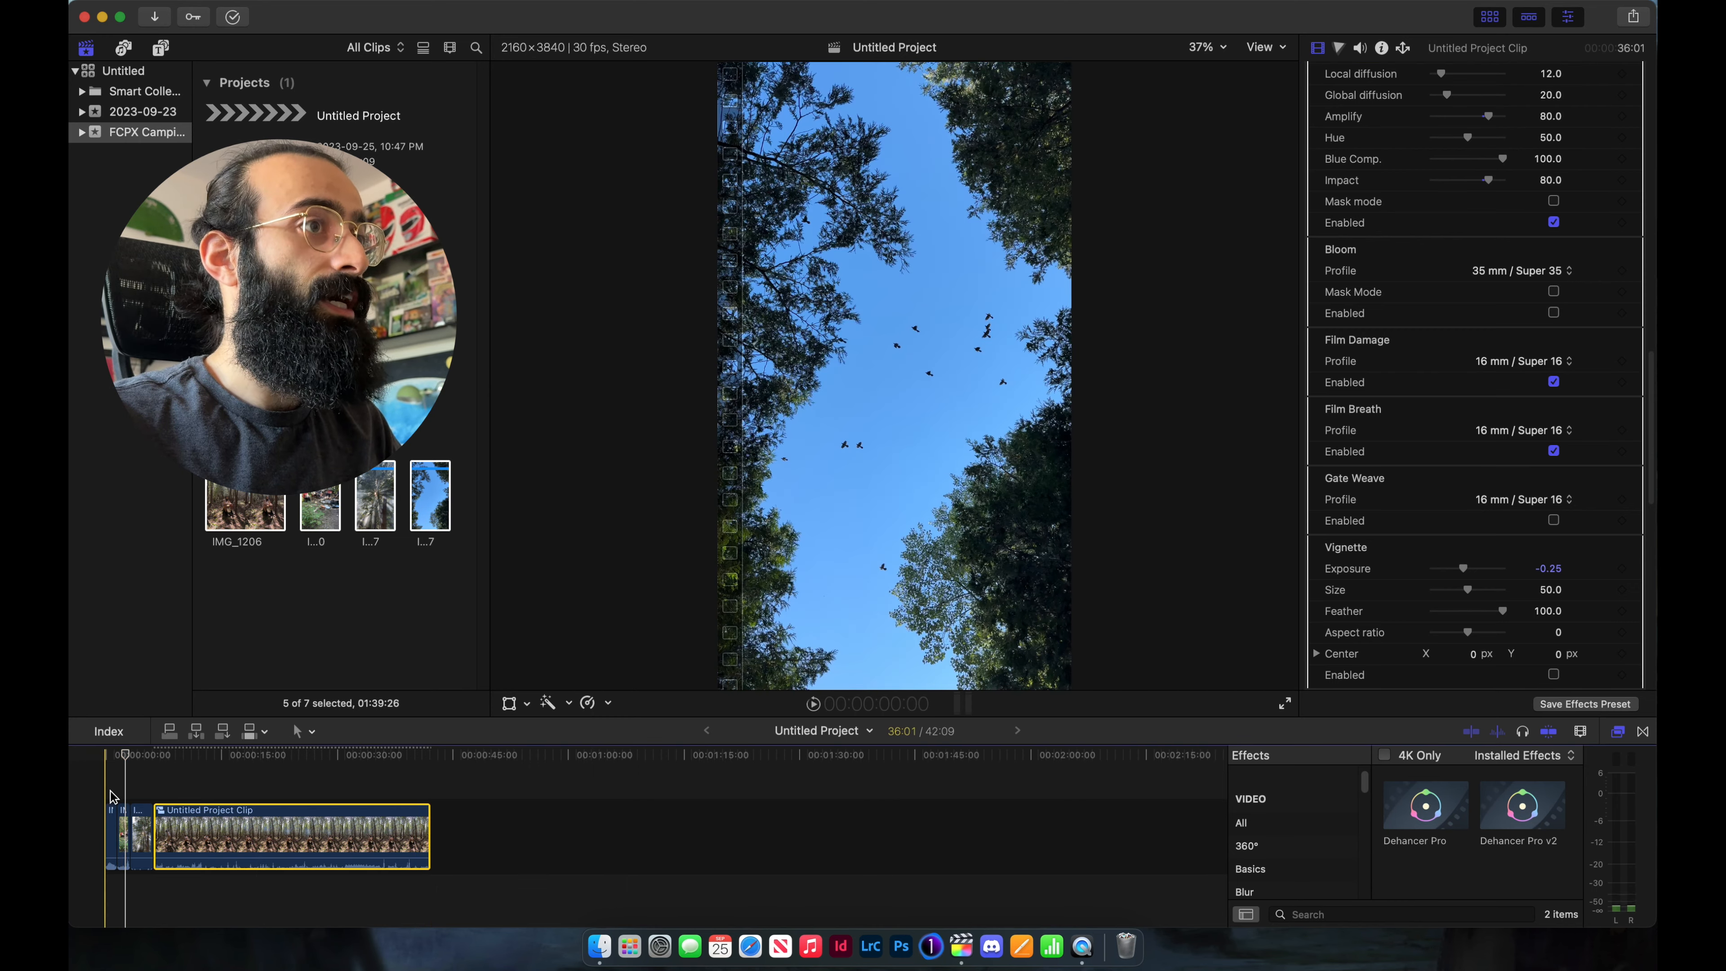
drag(140, 793, 100, 813)
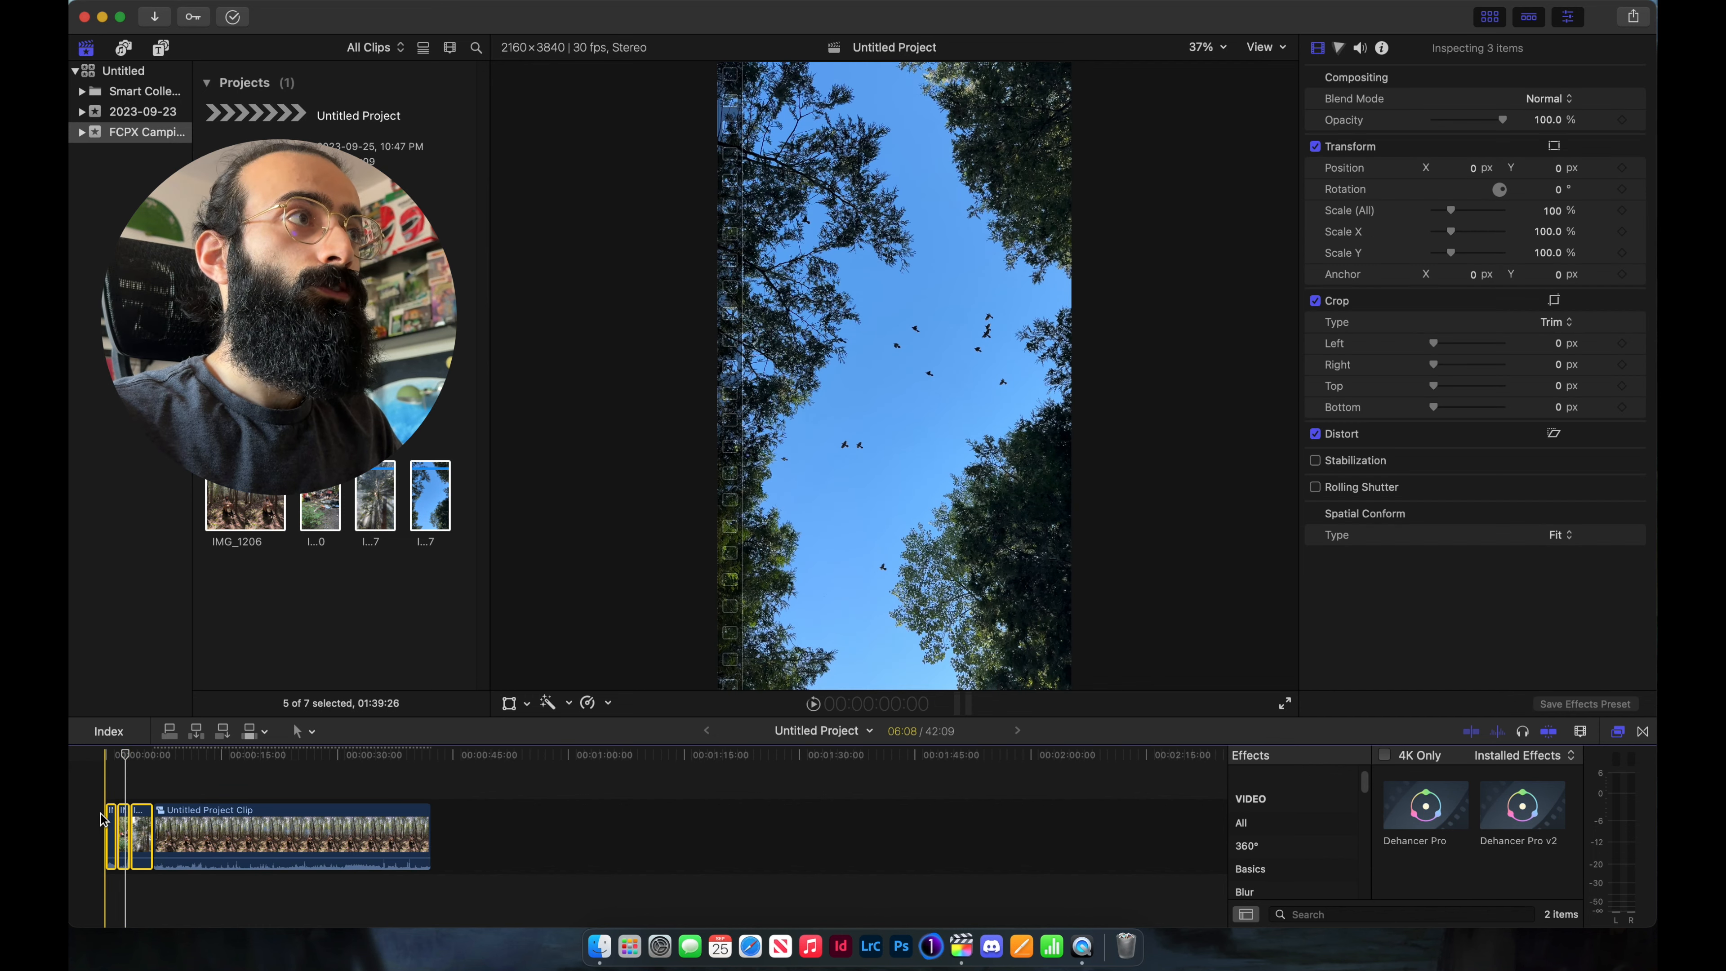
key(super+shift+v)
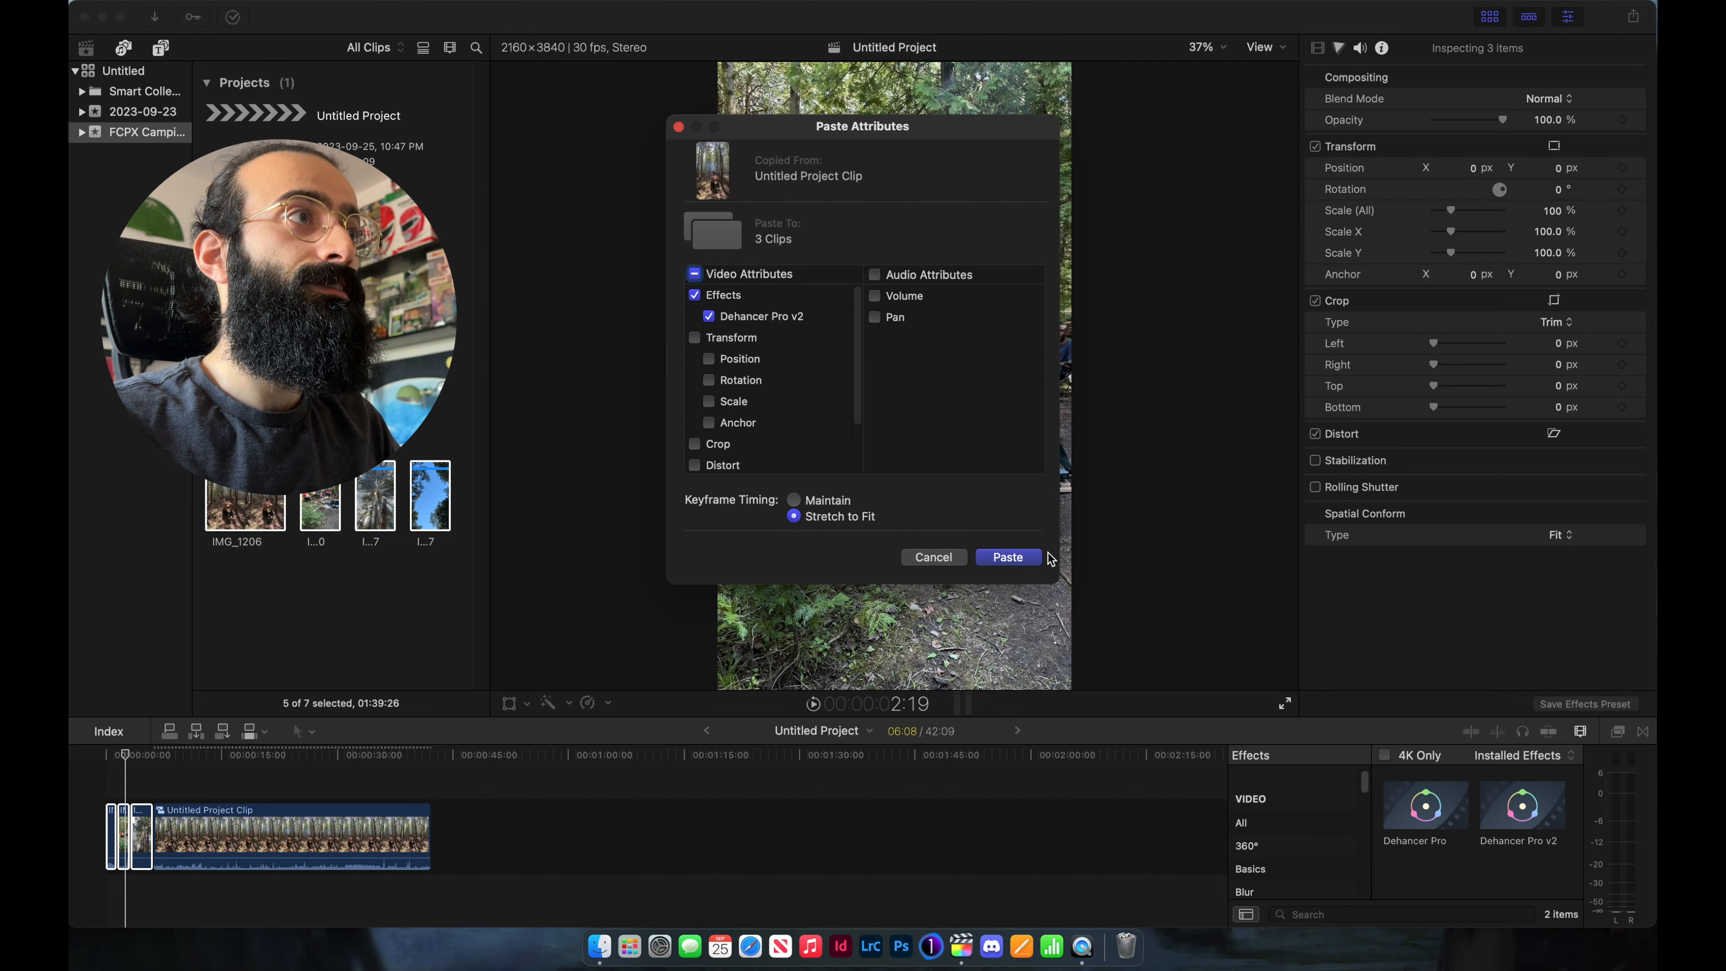
click(1025, 557)
- Play the timeline from its start to check the graded clips, and delete the IMG_1210 clip
click(92, 757)
key(space)
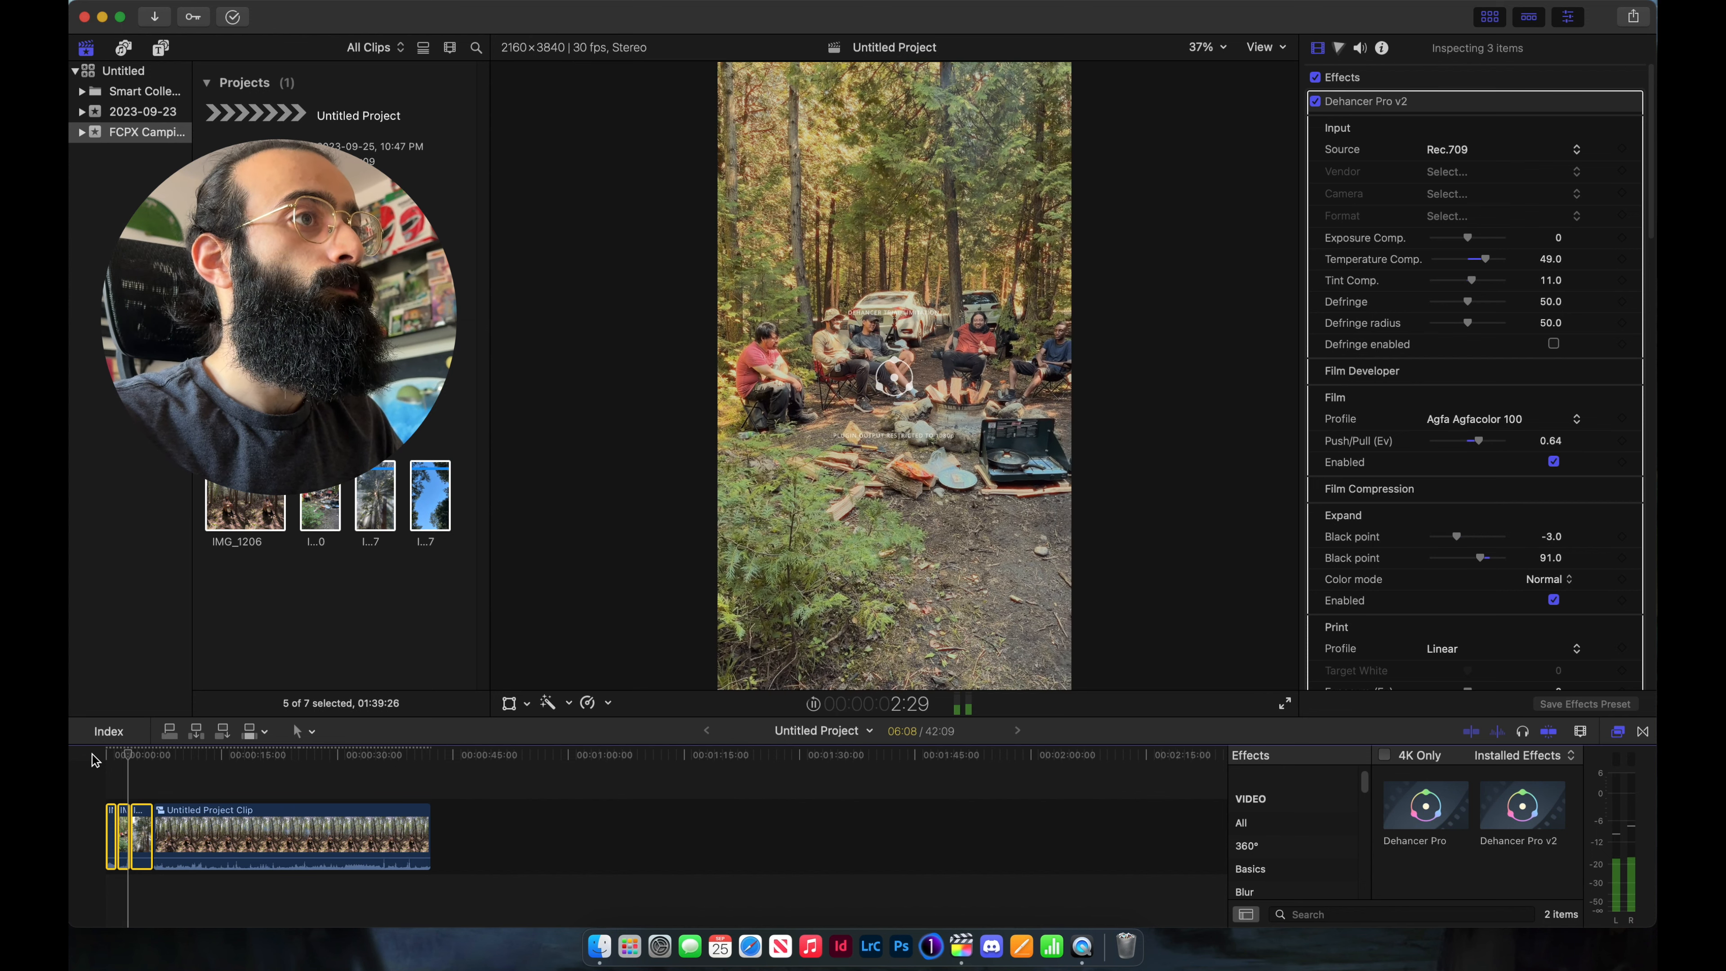
click(121, 779)
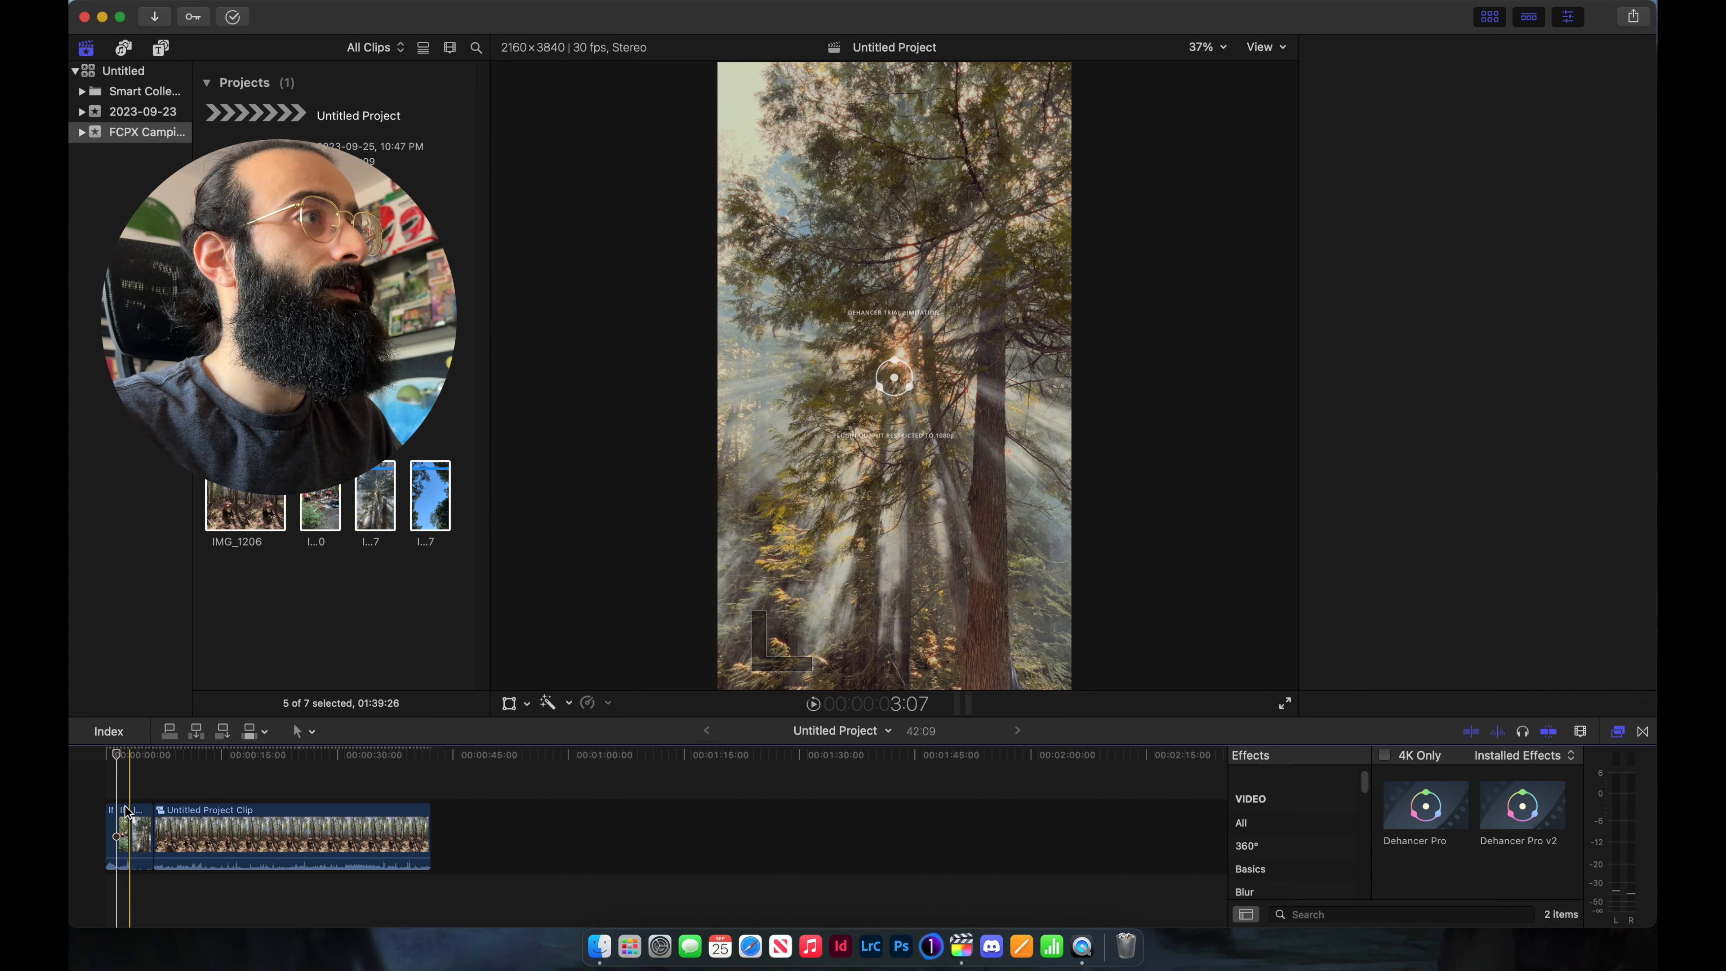
click(126, 812)
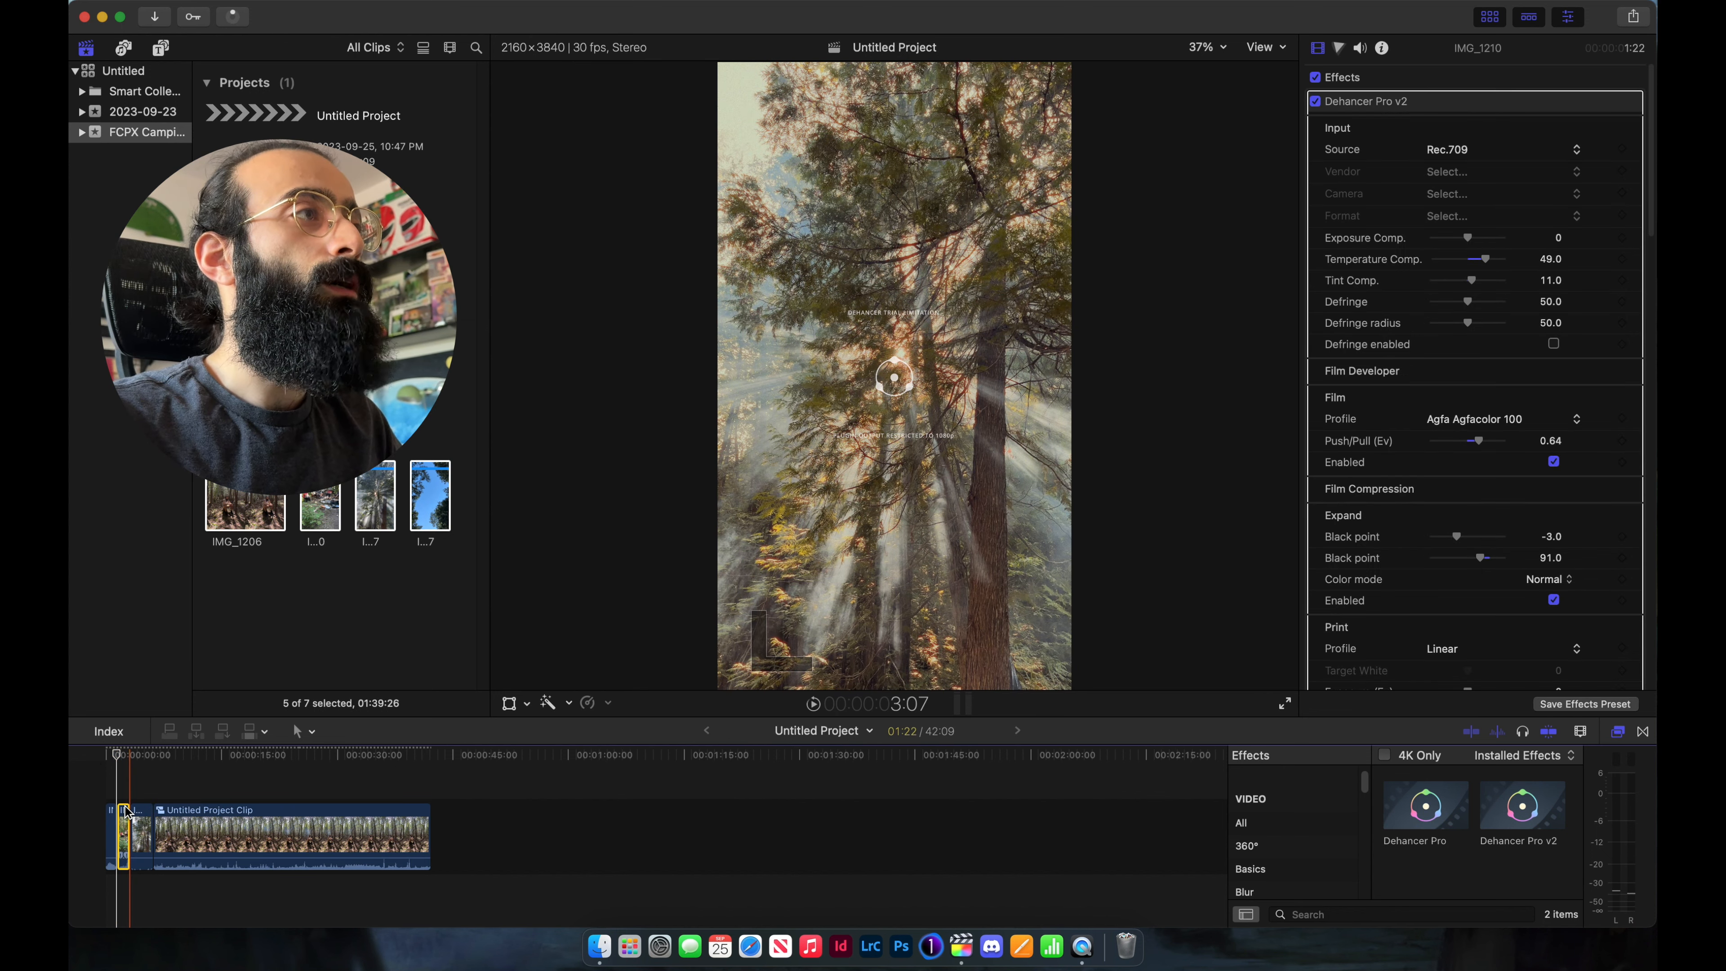
key(BackSpace)
- Review the IMG_1247 clip, enable Stabilization for it and play the timeline from the beginning
click(118, 778)
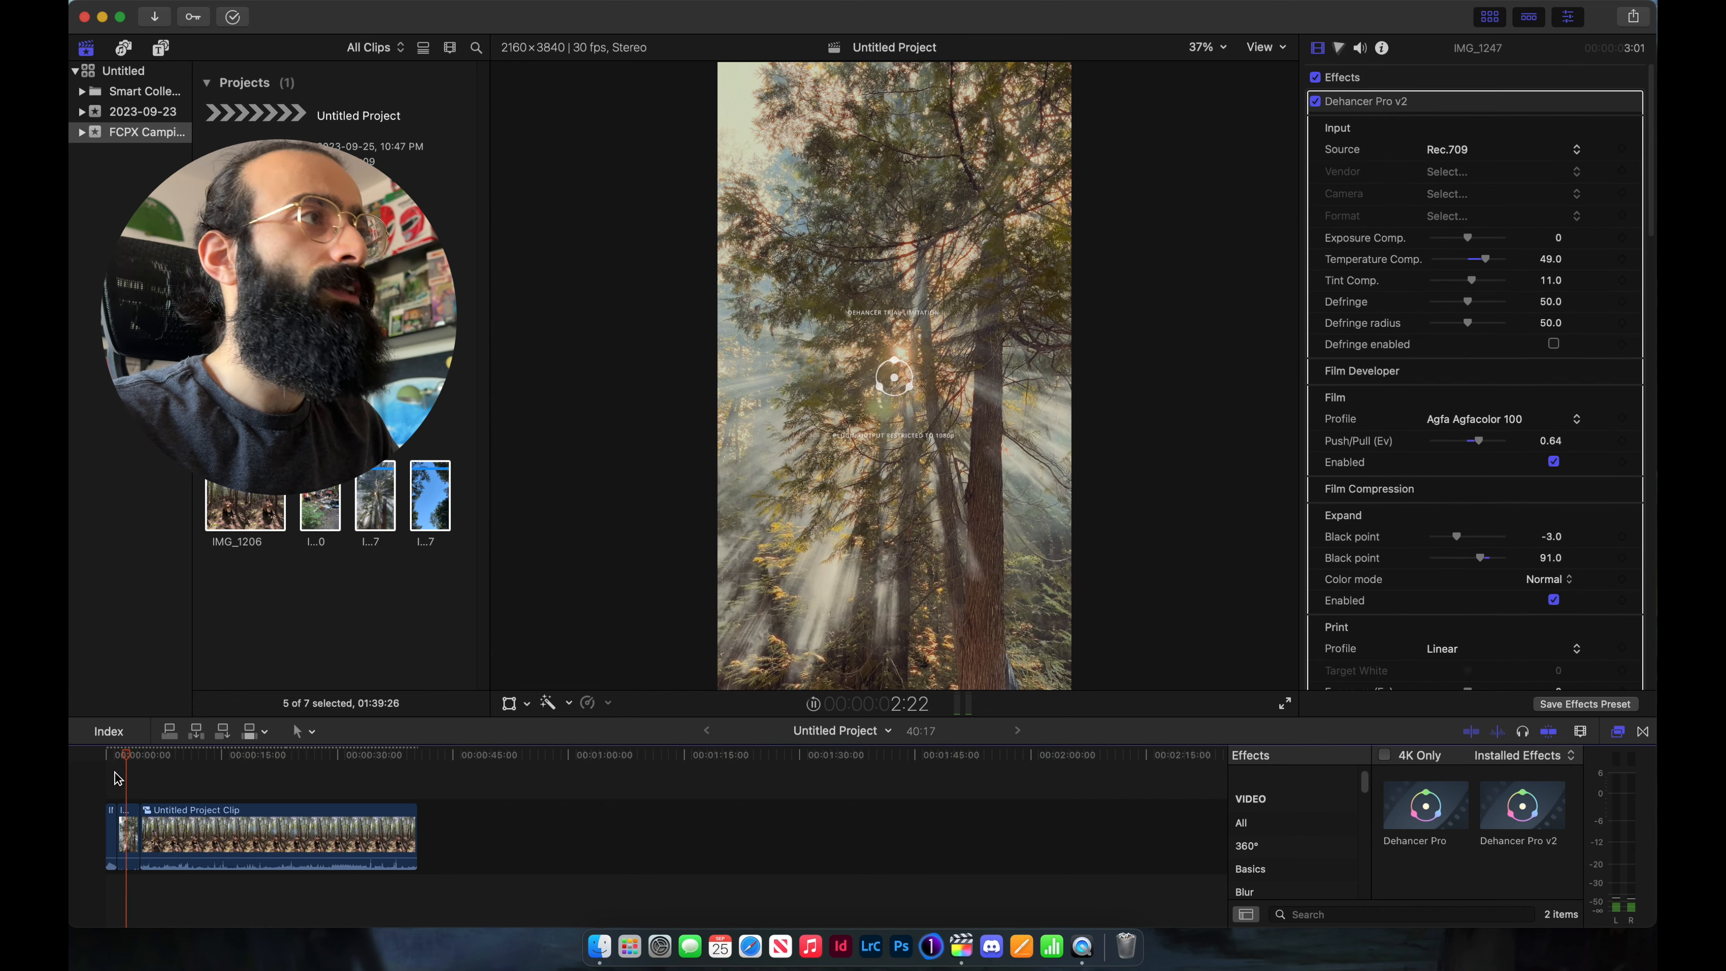
key(space)
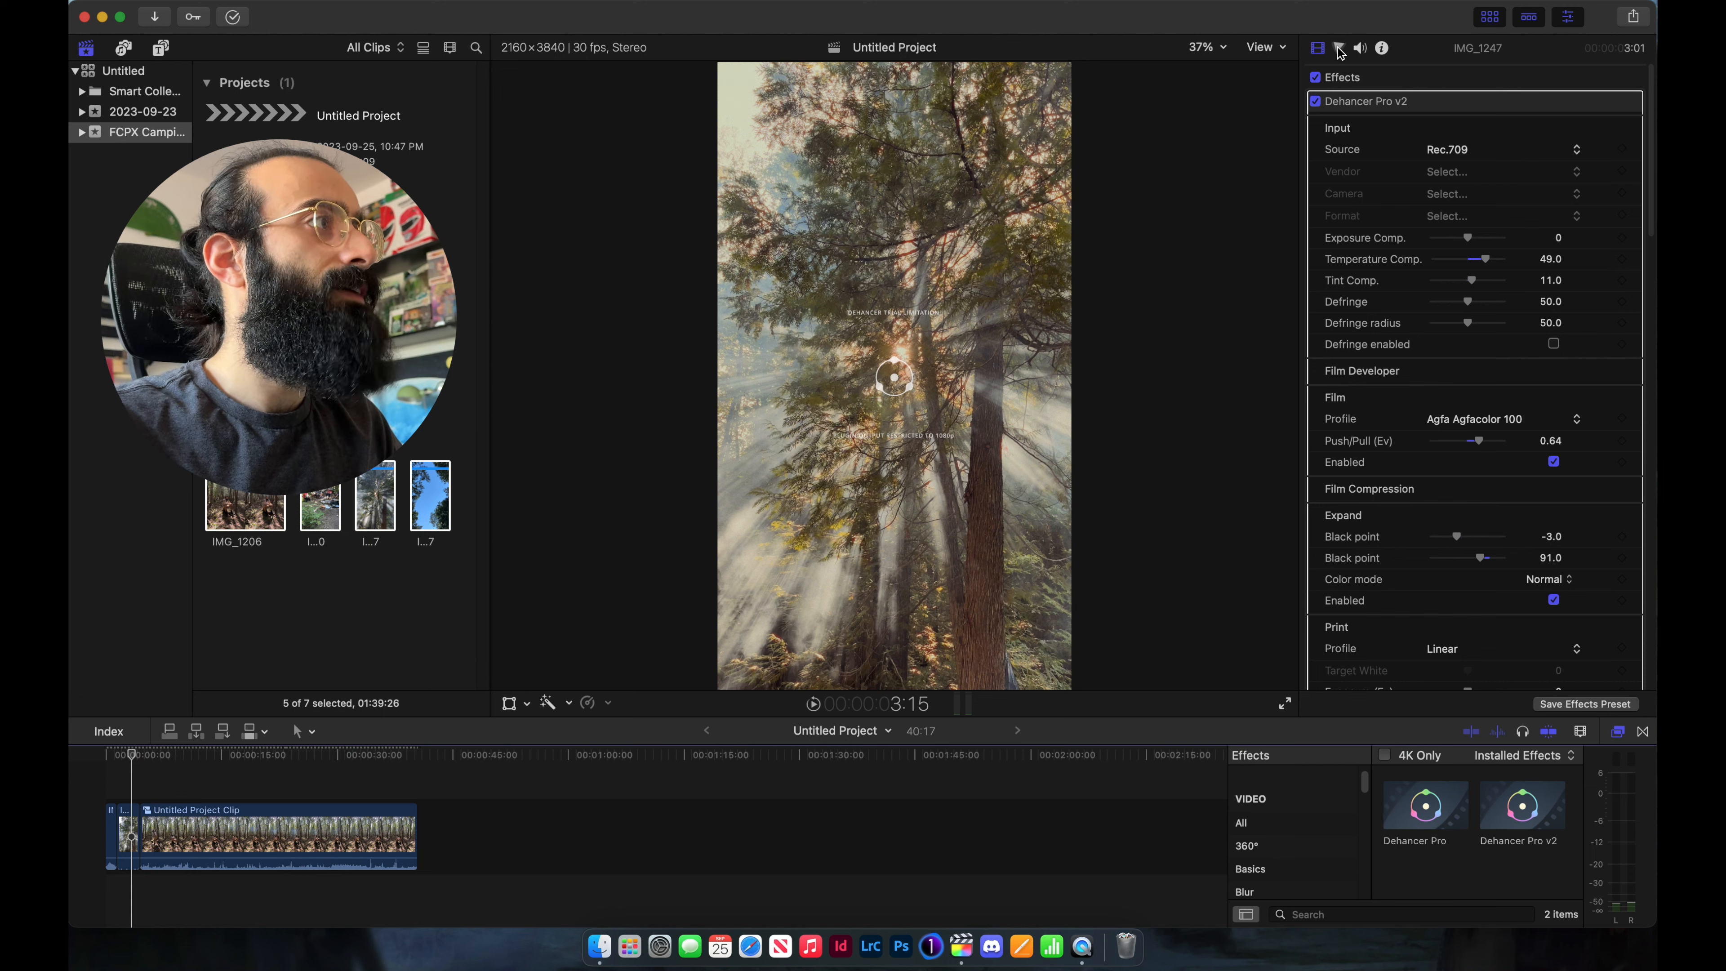
scroll(1361, 325, down, 15)
scroll(1361, 325, down, 5)
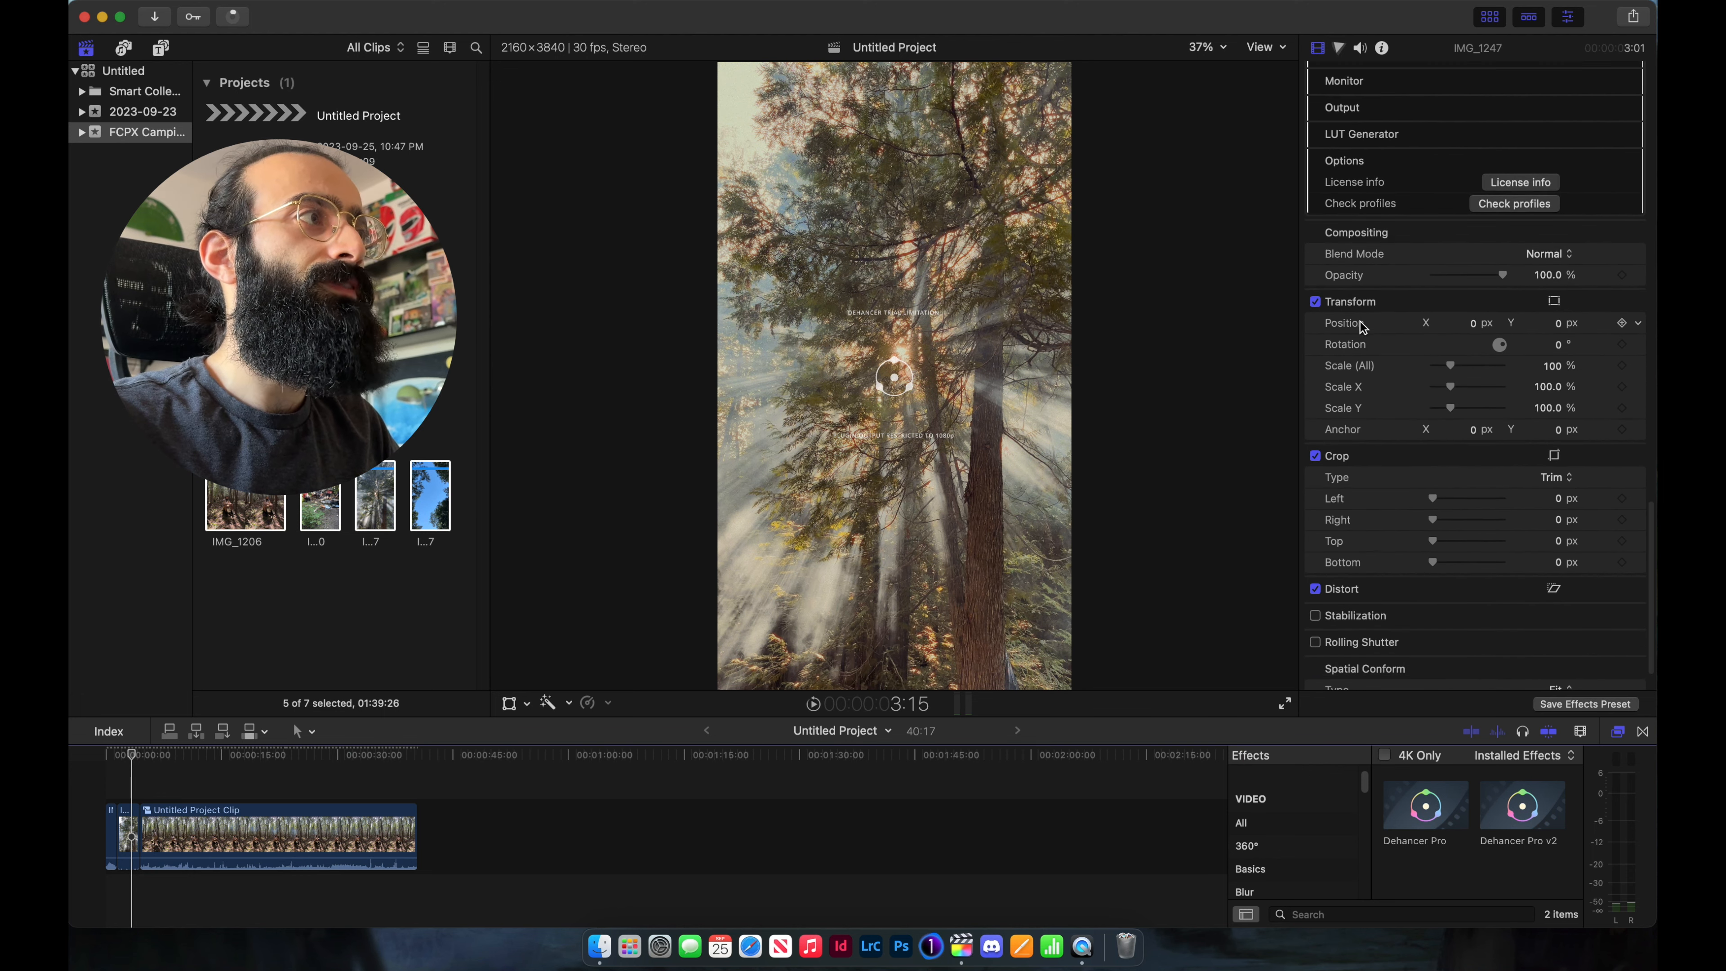
click(1316, 569)
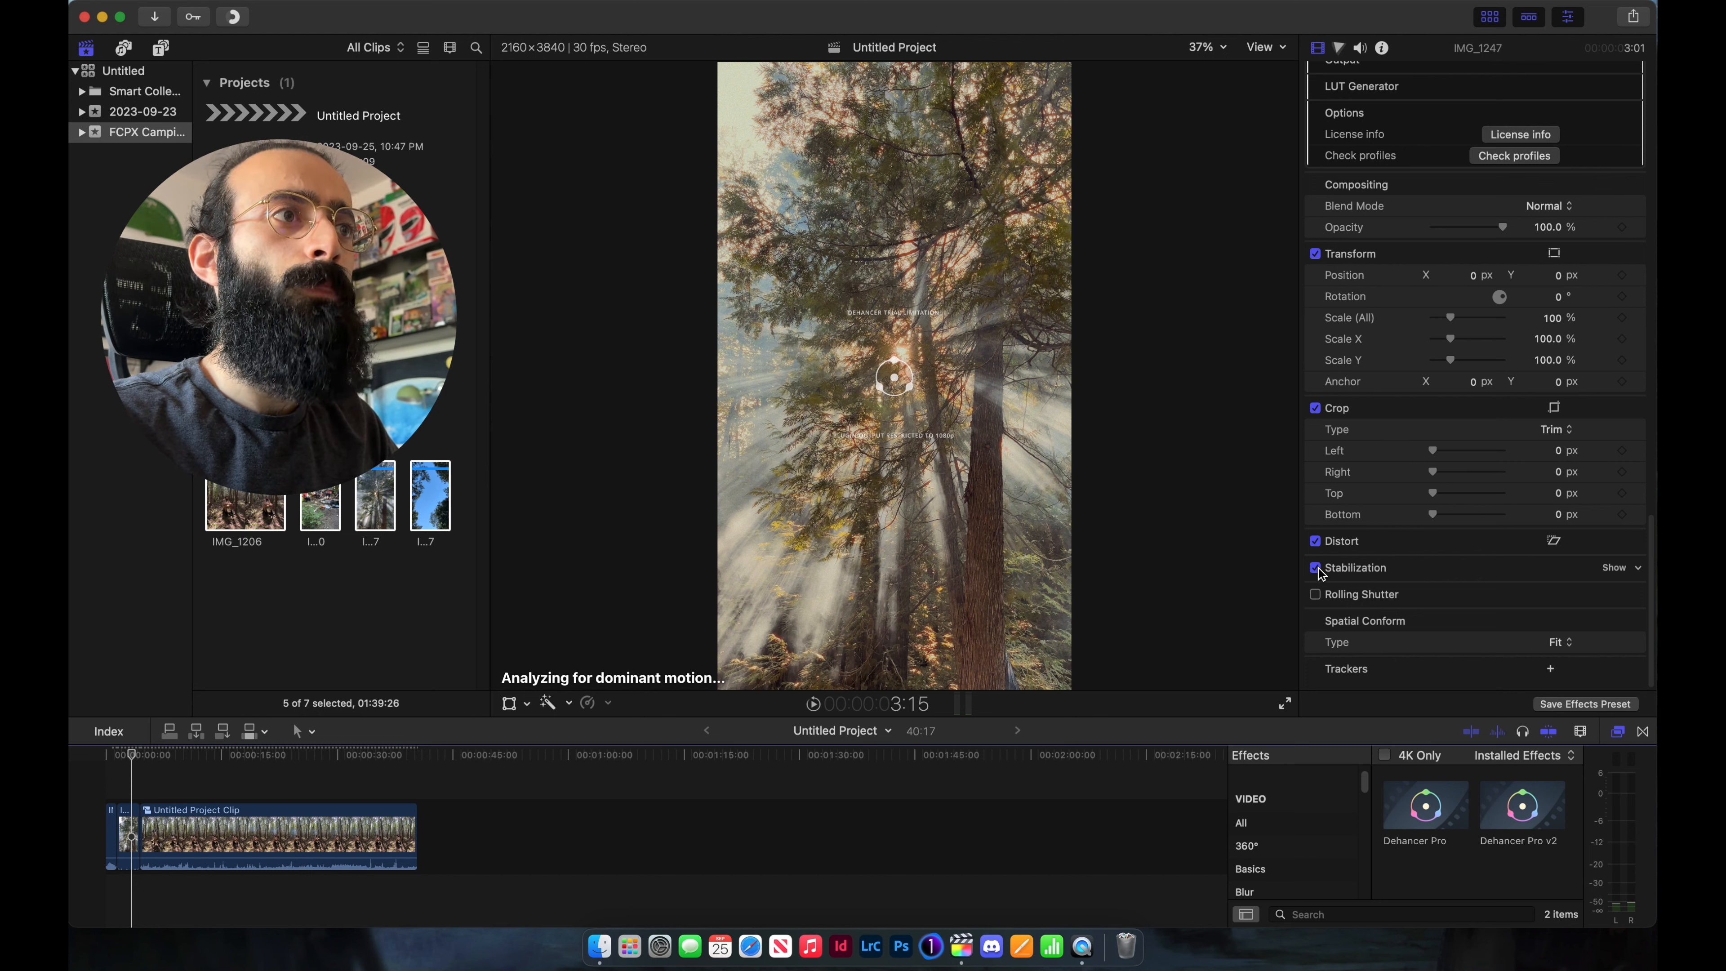
drag(138, 753, 82, 755)
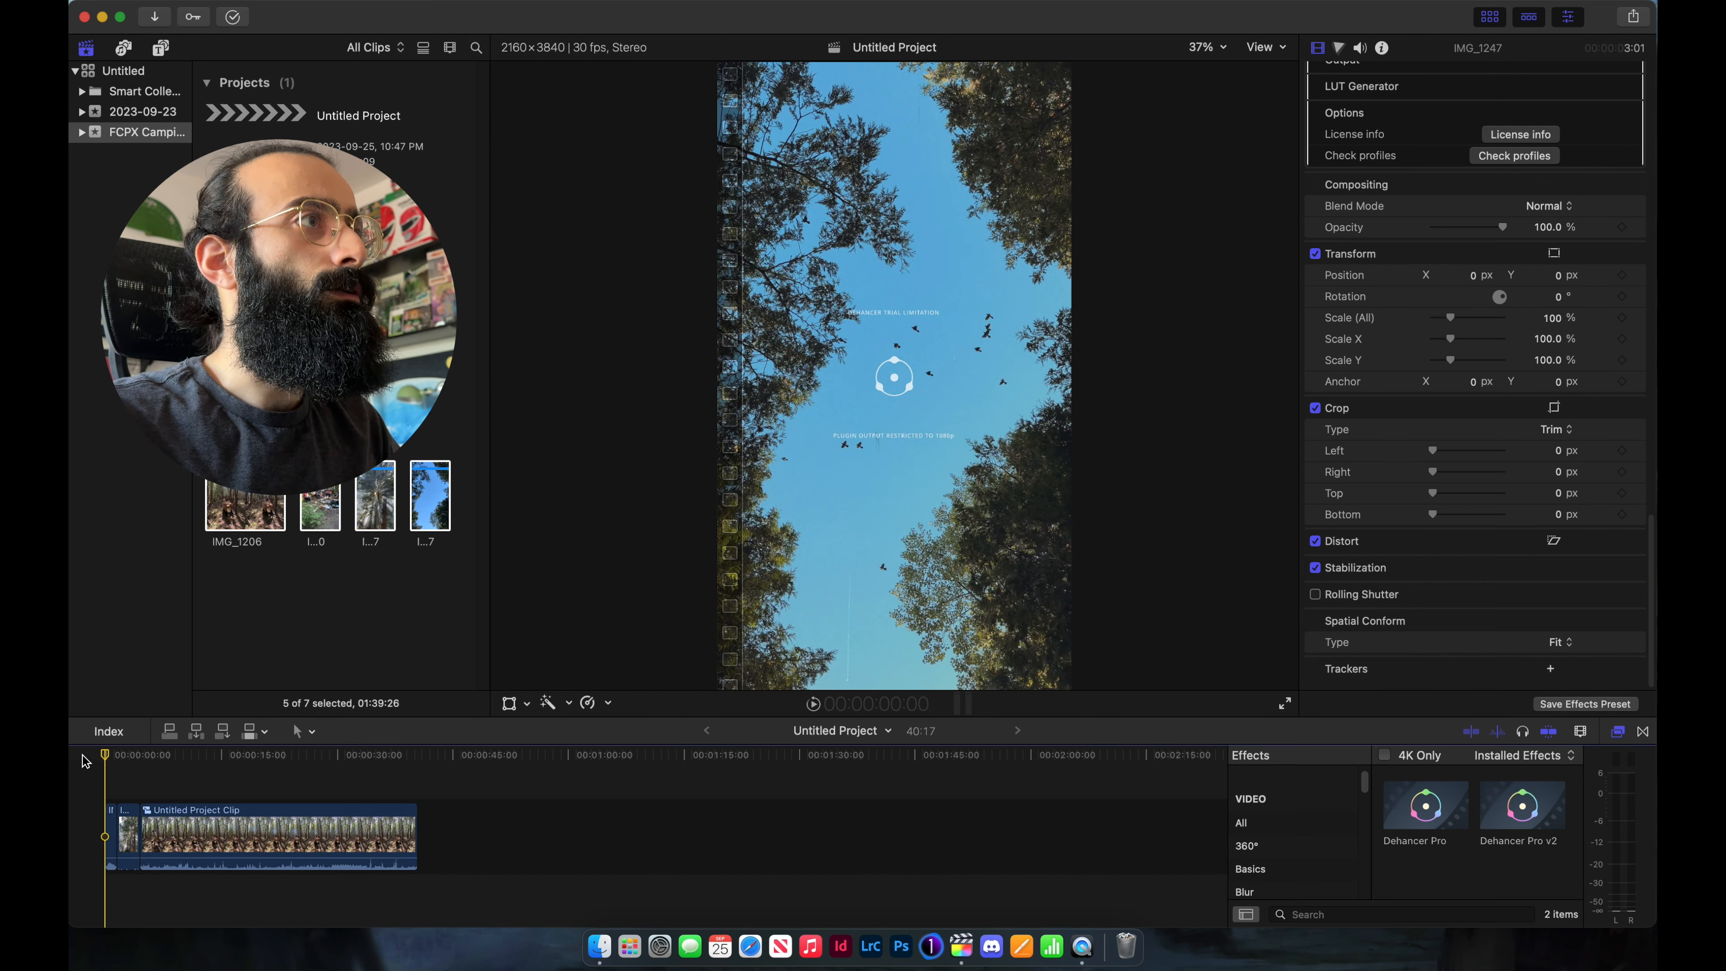
key(space)
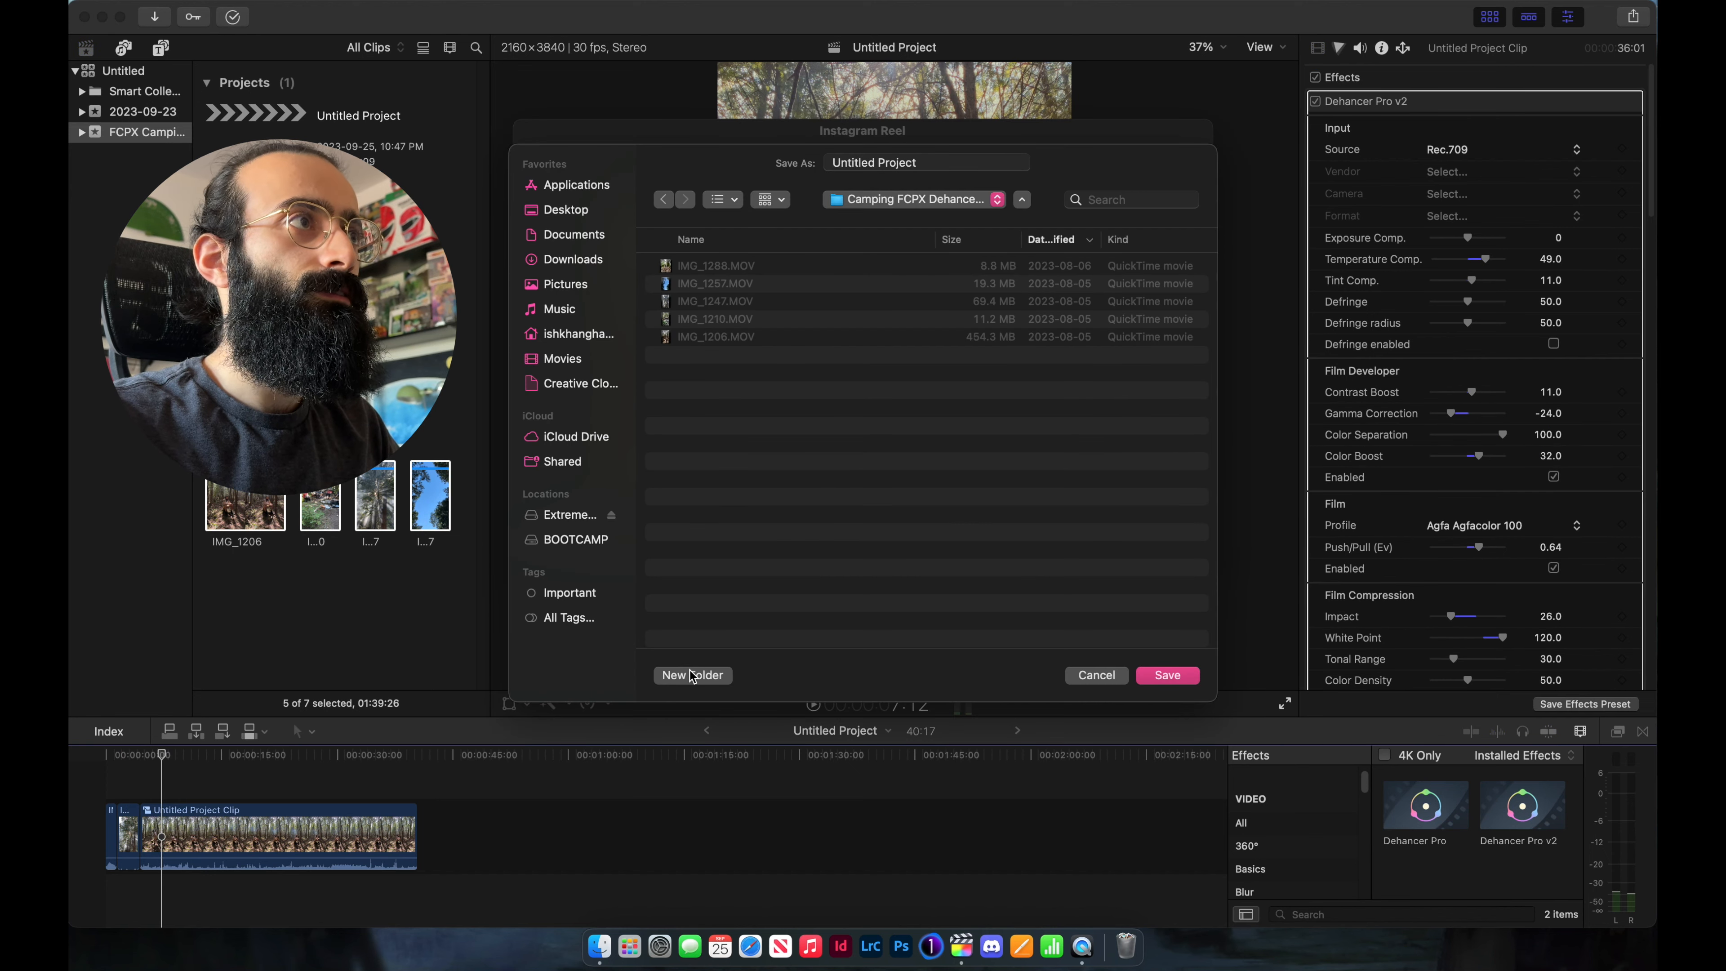
- Create a folder named export inside Camping FCPX Dehancer V2 and save the Instagram Reel export there as Untitled Project
click(691, 674)
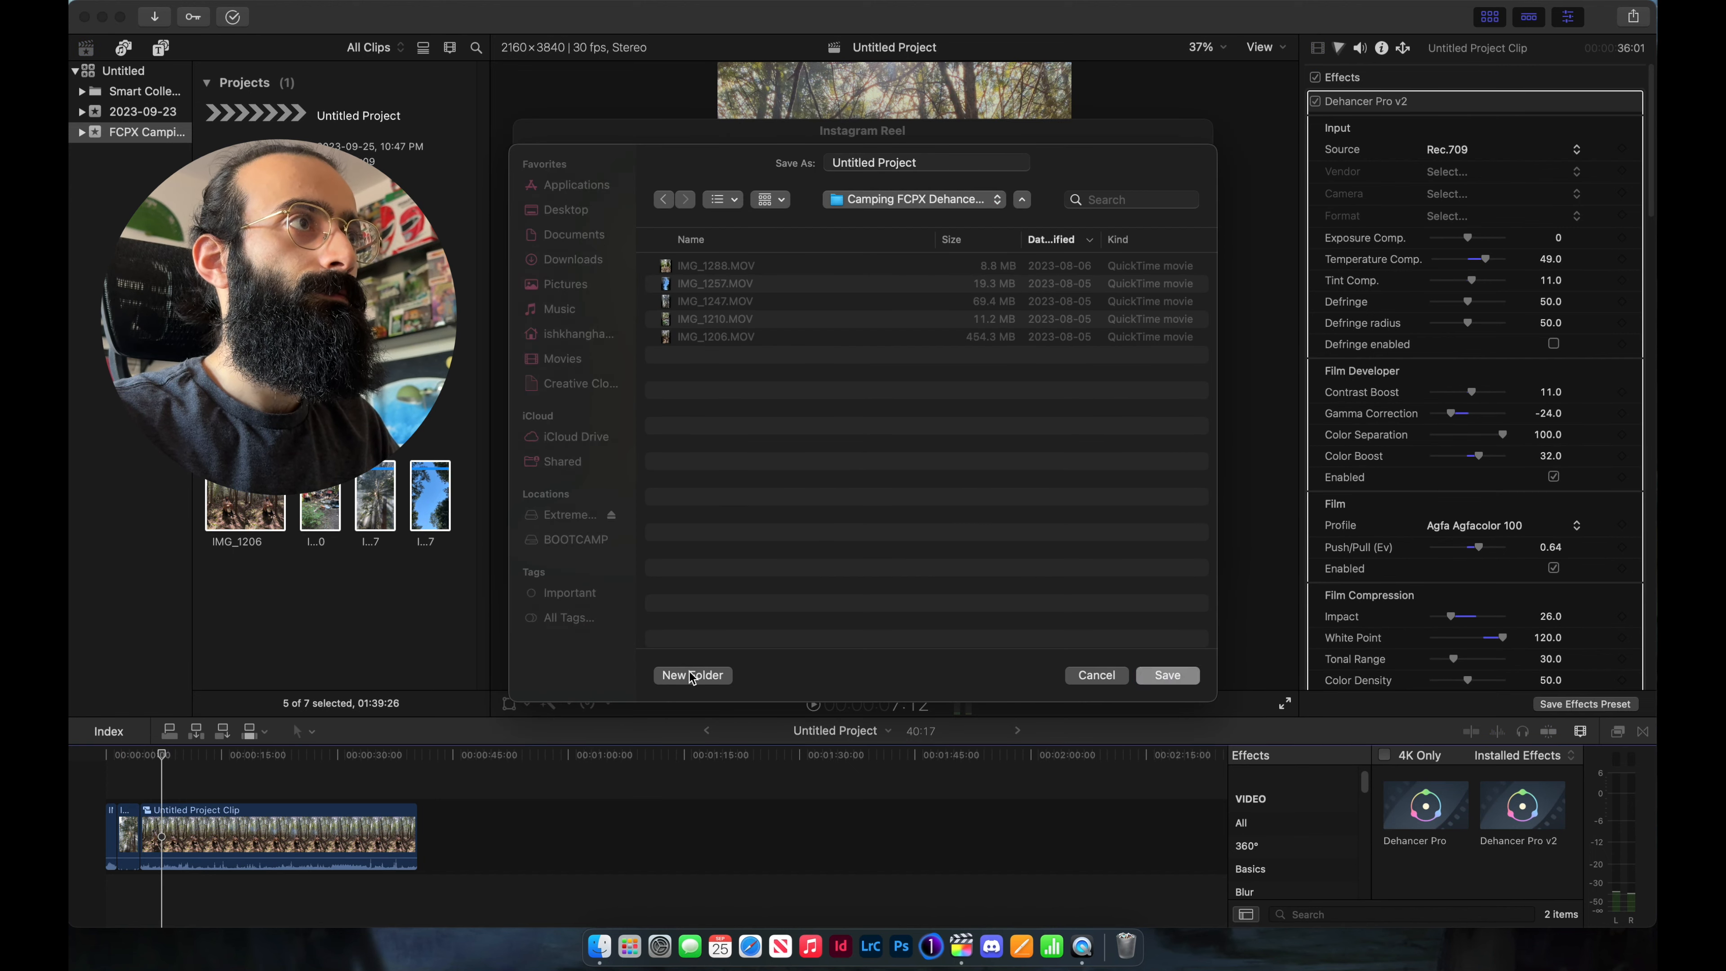
text(export)
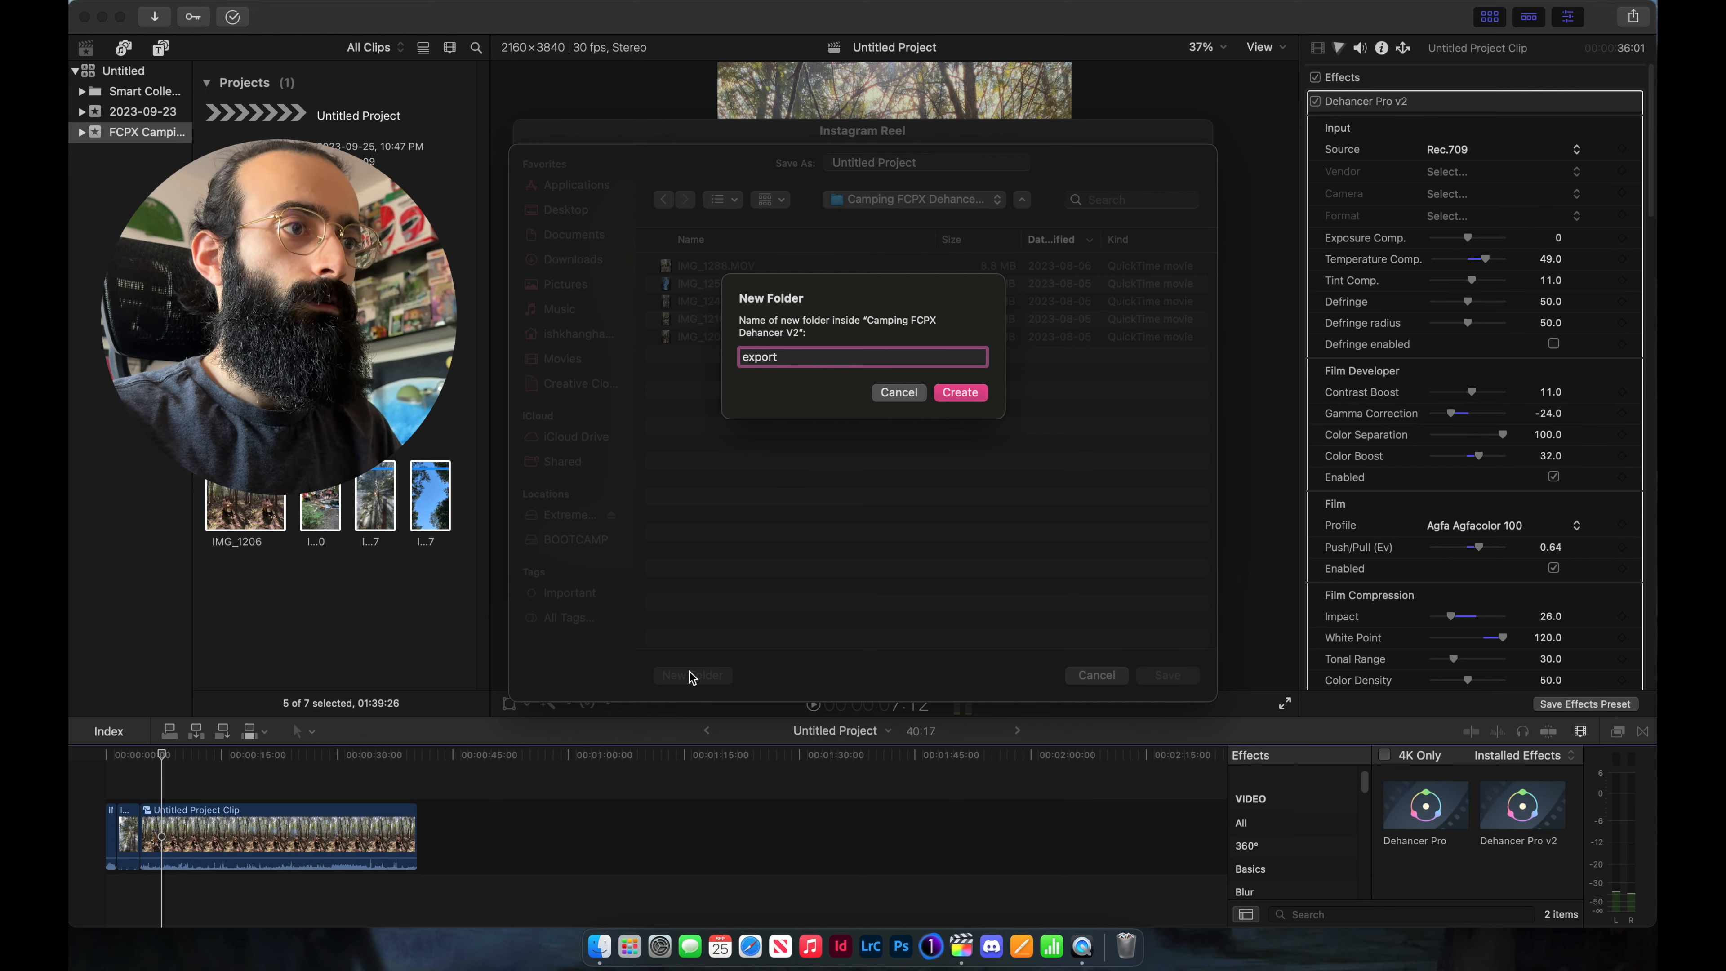
key(Return)
key(Return)
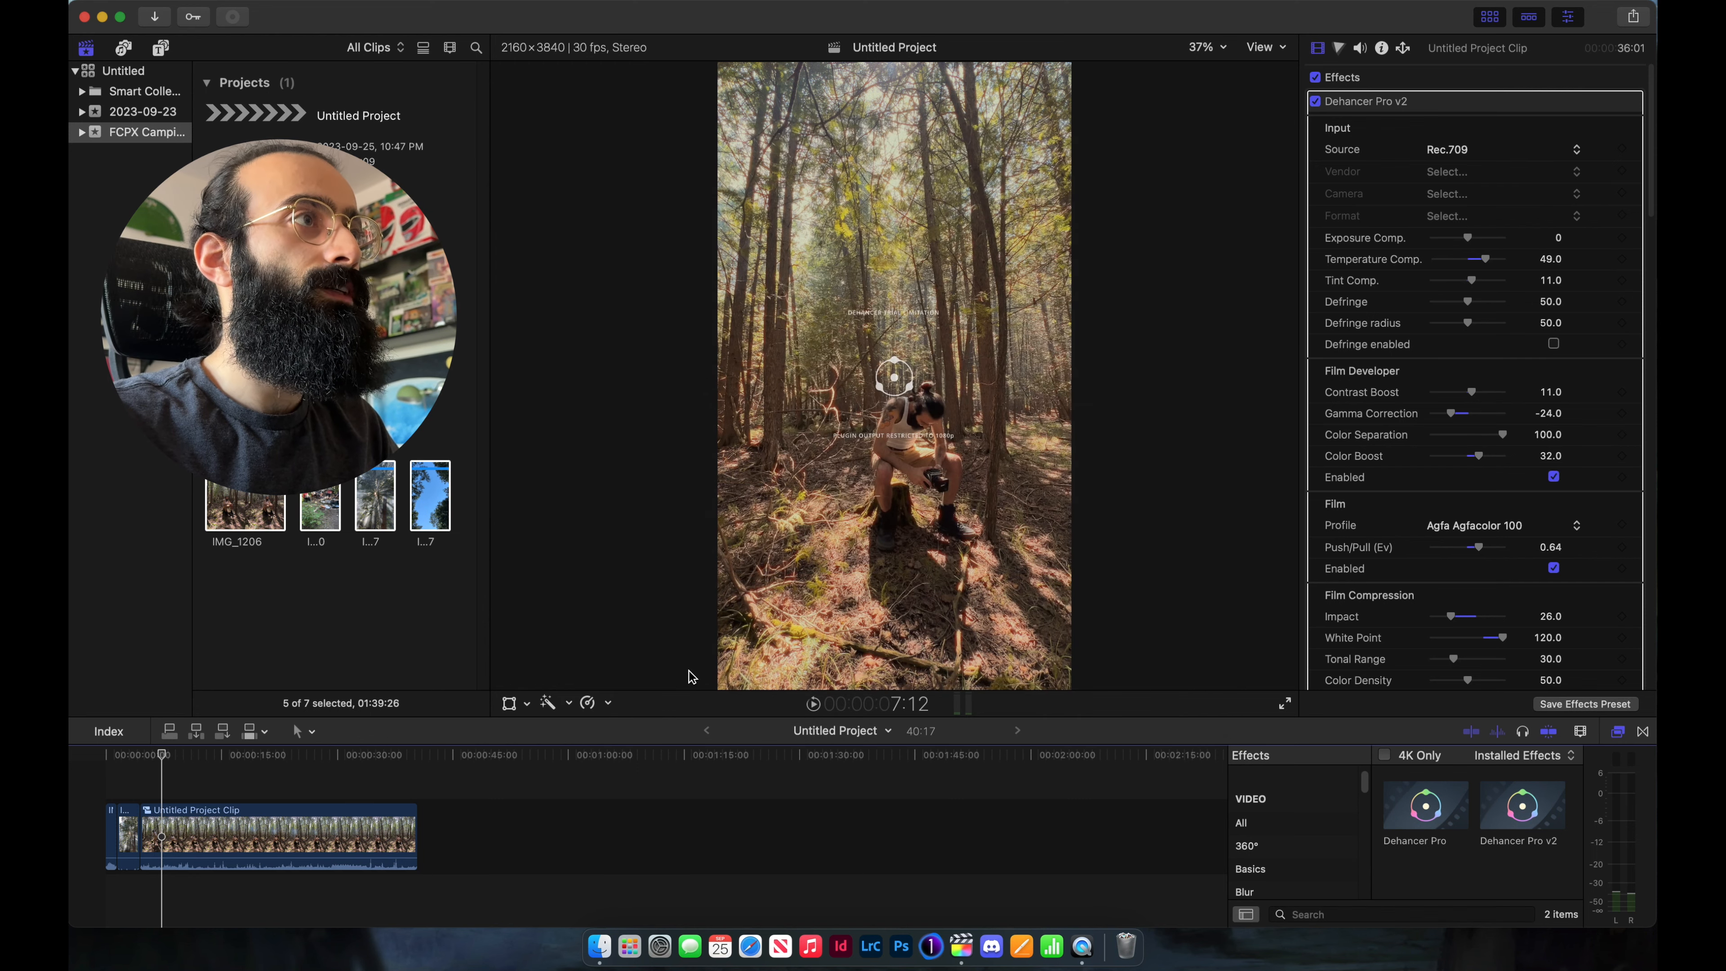